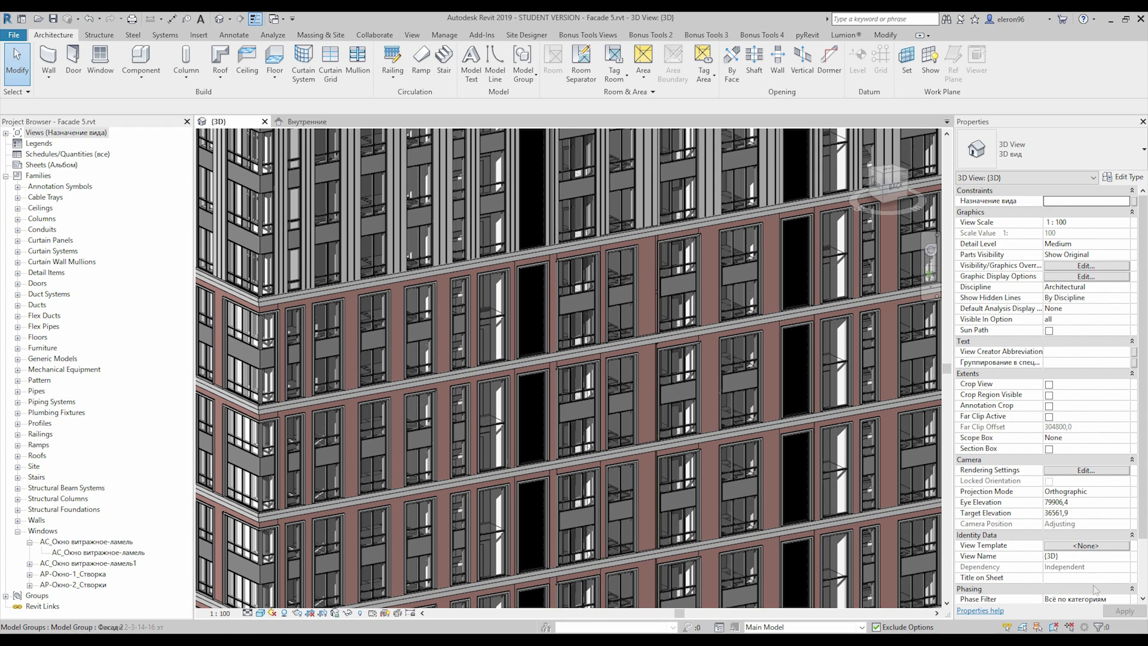
- Open the Фасад 2 model group referenced to level 10 этаж on the brick facade for editing
scroll(525, 360, "up", 4)
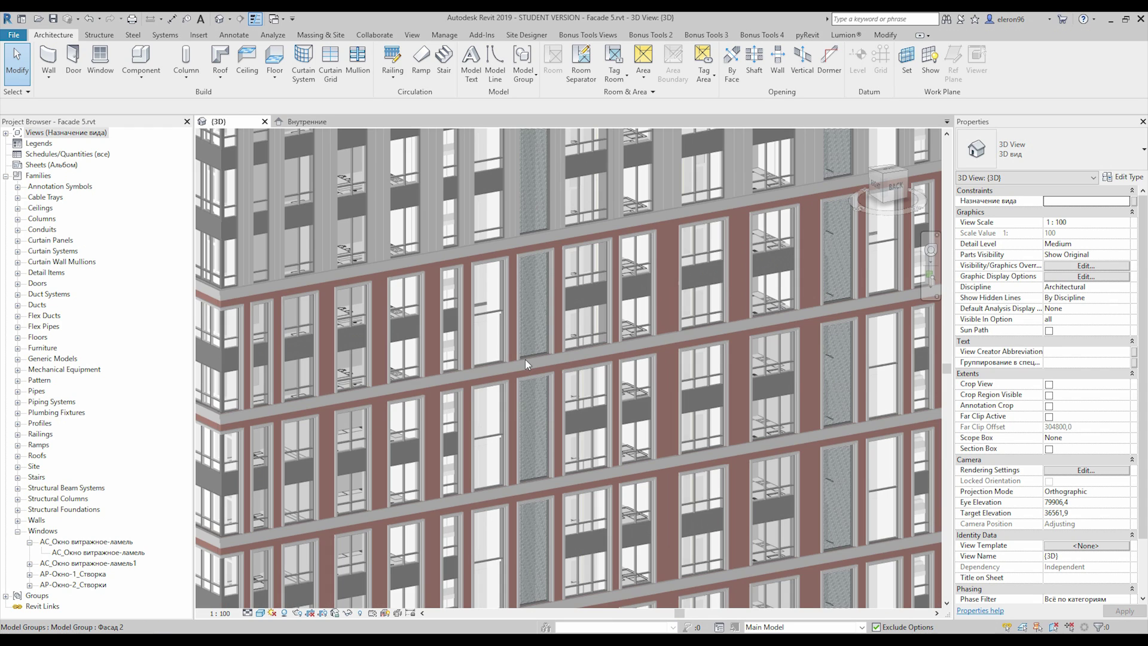
scroll(527, 362, "up", 4)
middle_click_drag(527, 362, 571, 410)
scroll(537, 389, "up", 2)
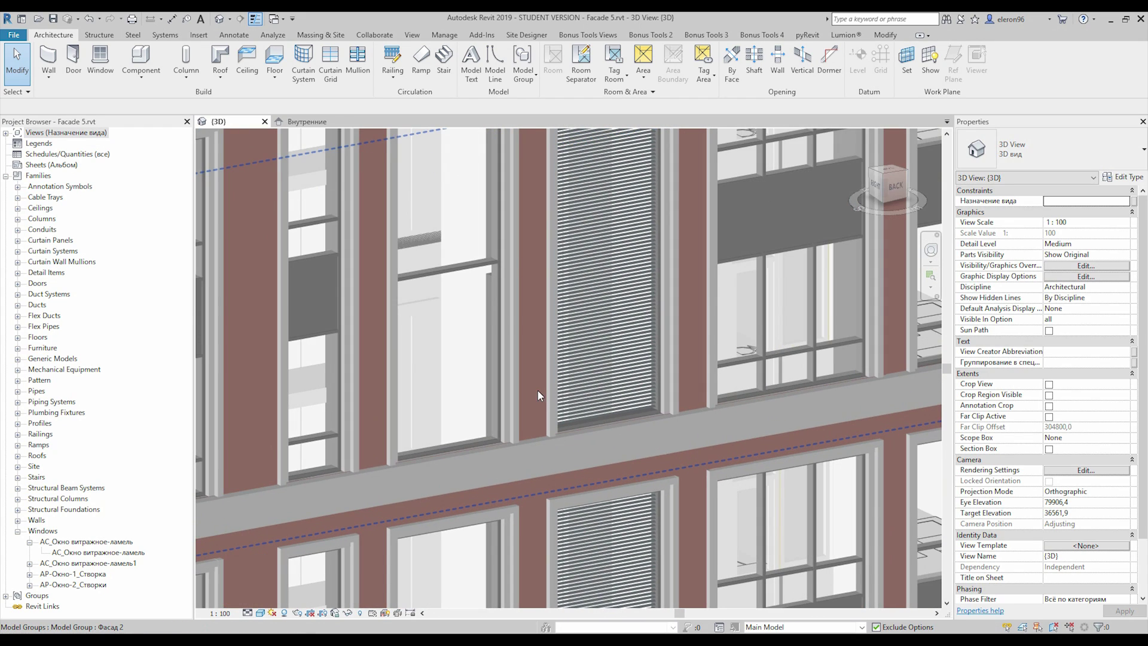
scroll(528, 400, "down", 4)
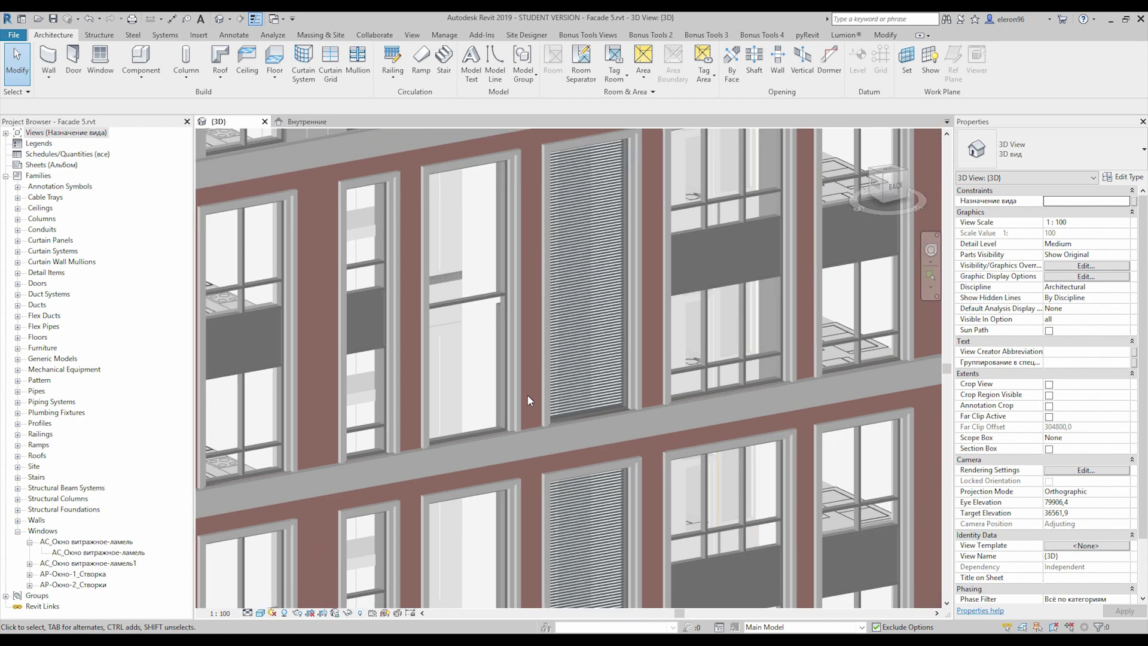
scroll(528, 400, "down", 2)
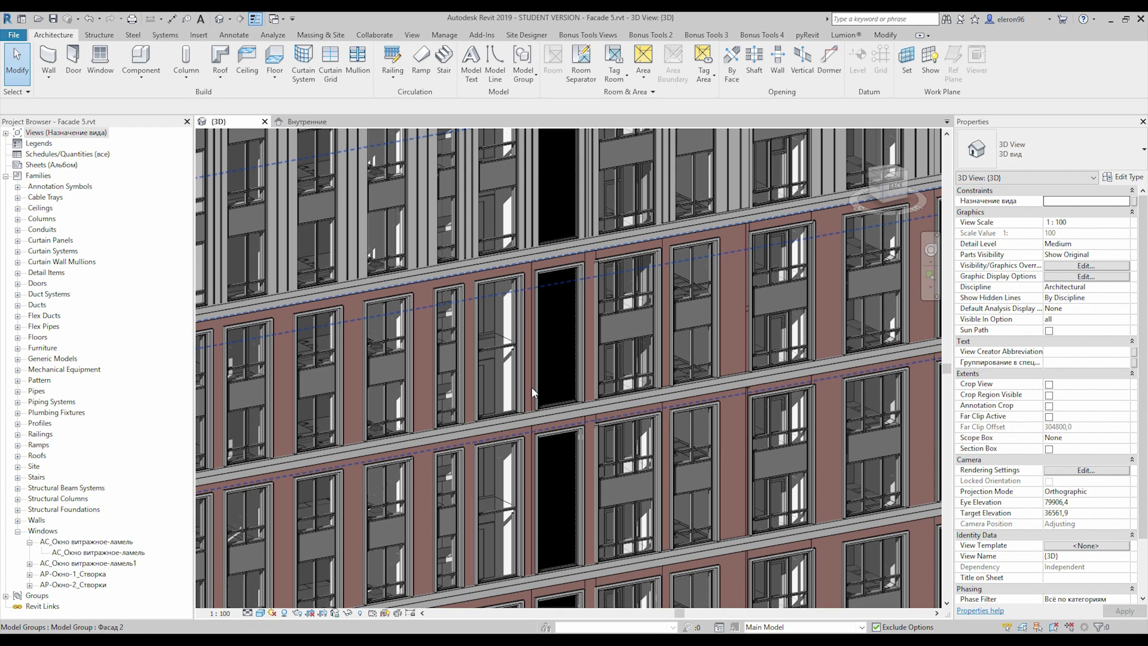
left_click(532, 391)
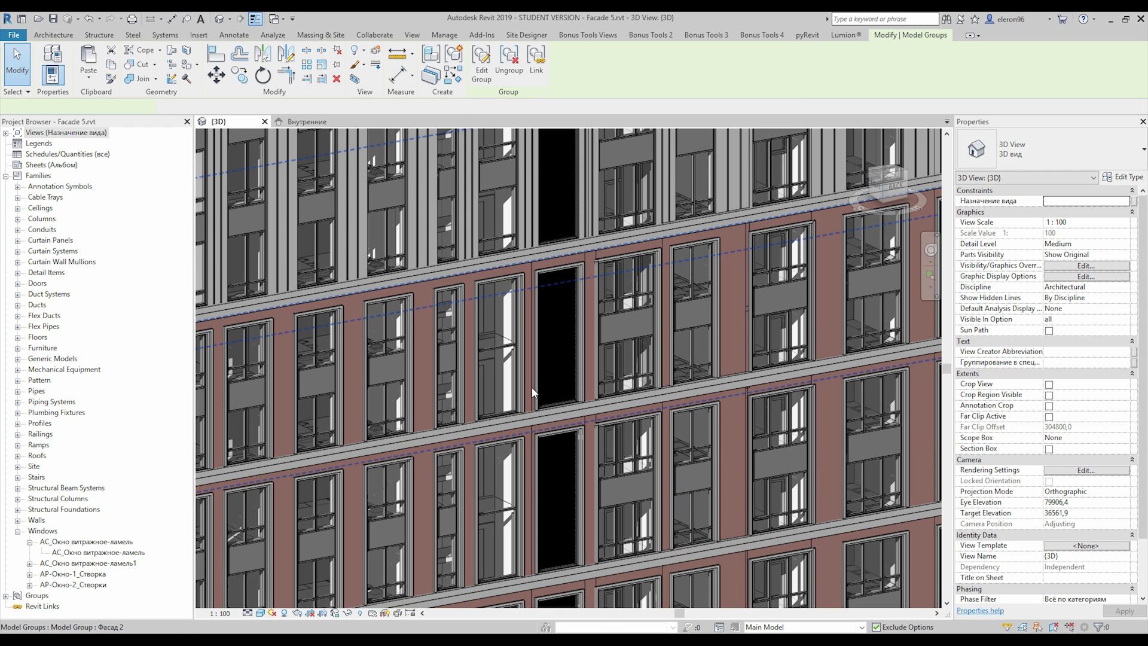
left_click(528, 461)
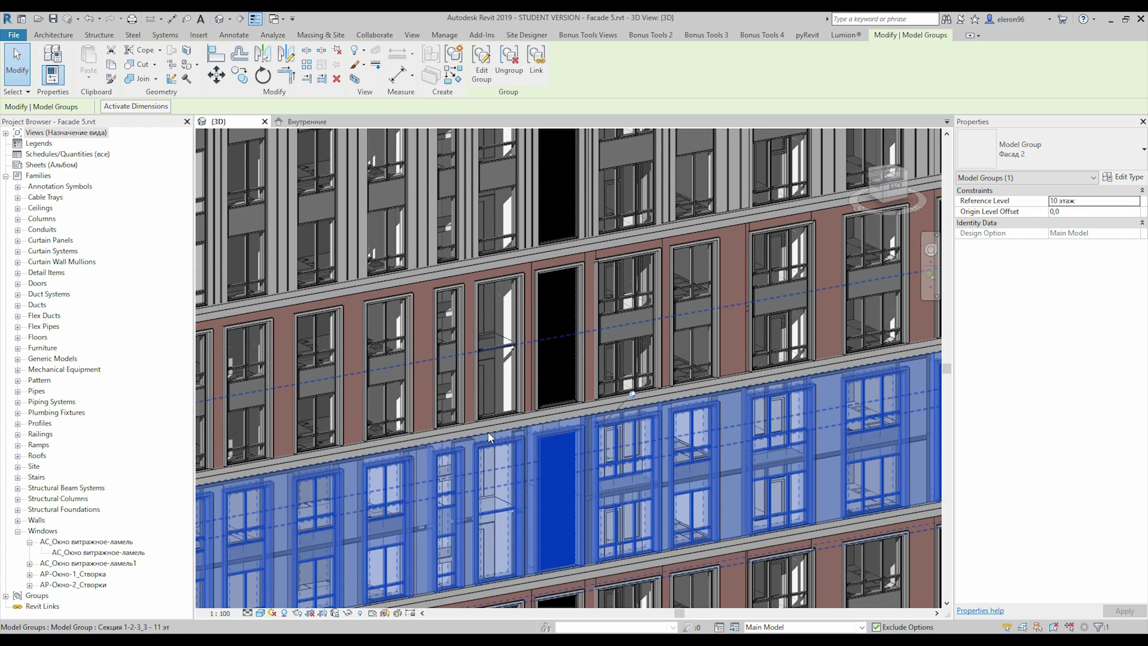
scroll(487, 434, "down", 5)
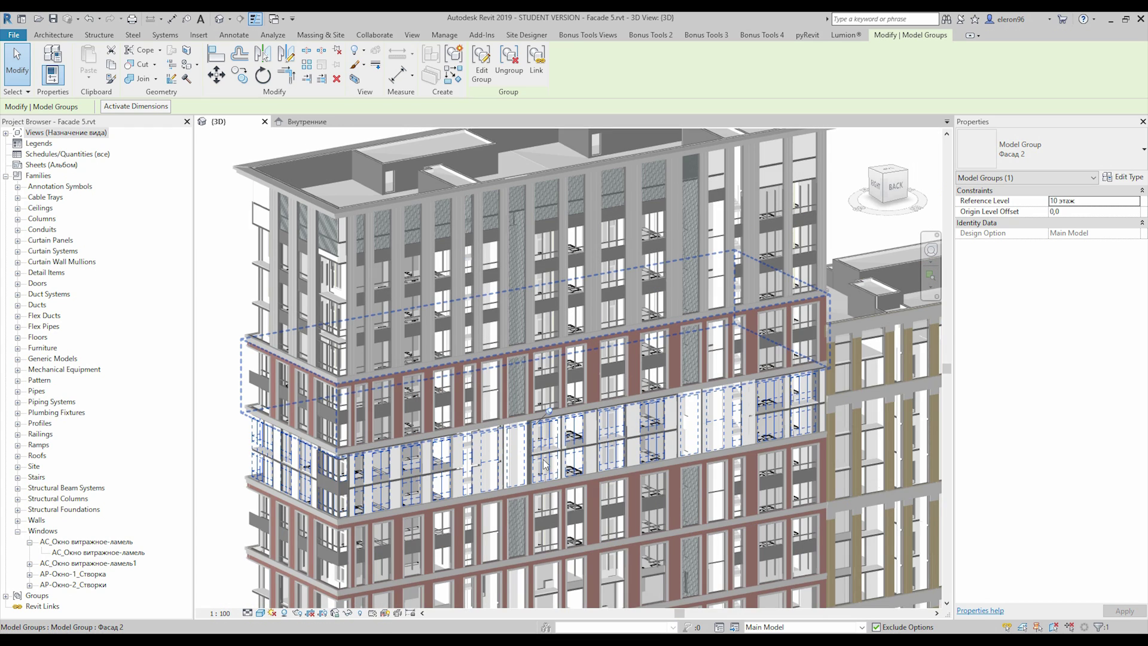
mouse_move(567, 491)
middle_mouse_down()
mouse_move(562, 311)
mouse_move(556, 466)
mouse_move(567, 495)
middle_mouse_up()
scroll(501, 380, "up", 6)
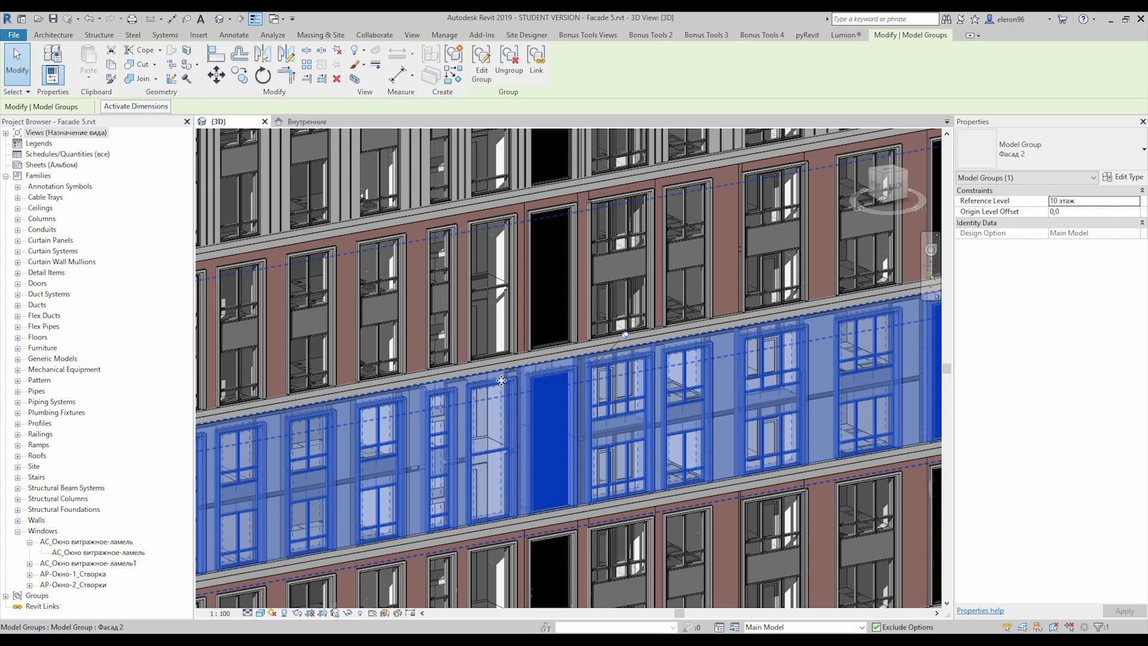
scroll(501, 380, "up", 4)
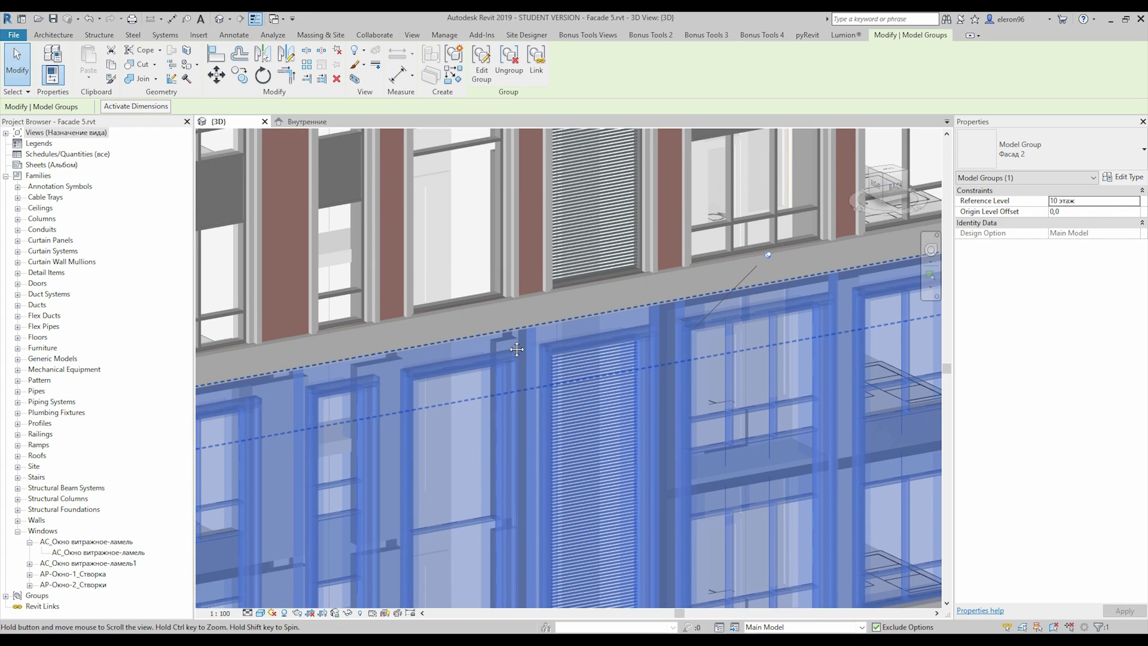
middle_click_drag(517, 349, 460, 193)
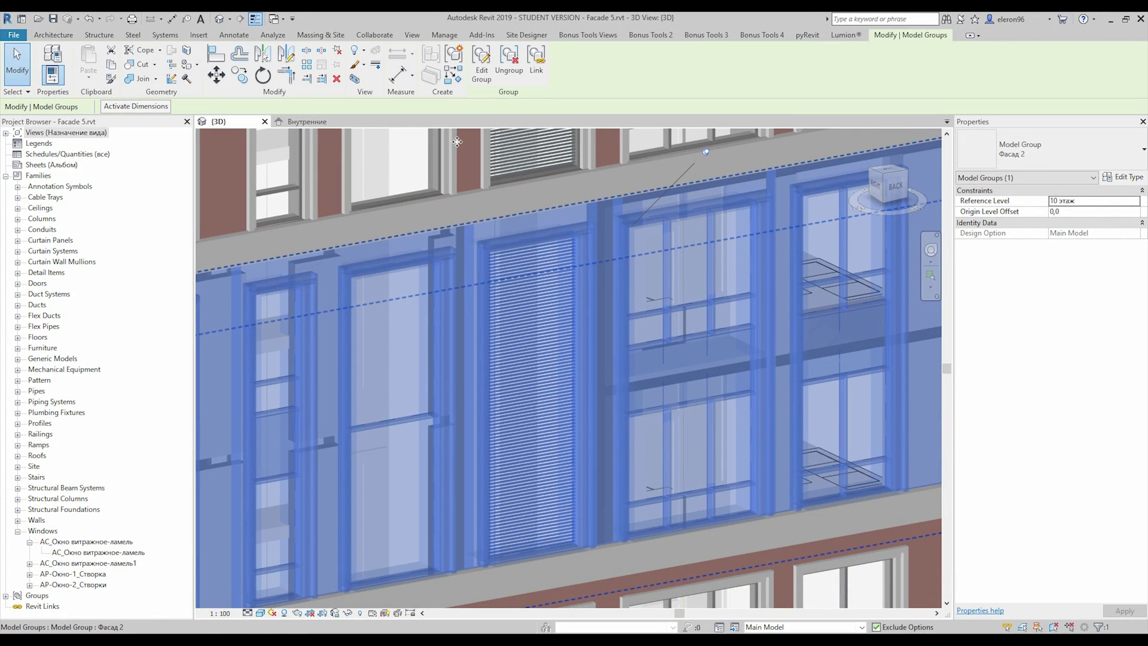
left_click(481, 63)
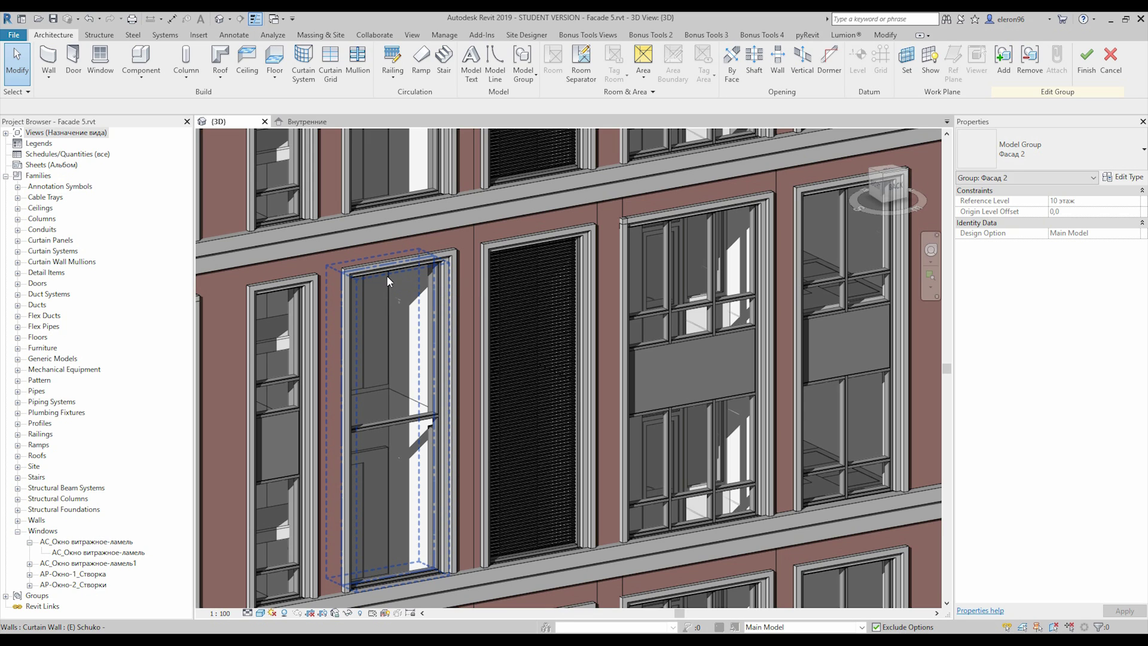
- Lower the top edge of the tall curtain wall beside the louvre panel to a top offset of about -1323
left_click(386, 275)
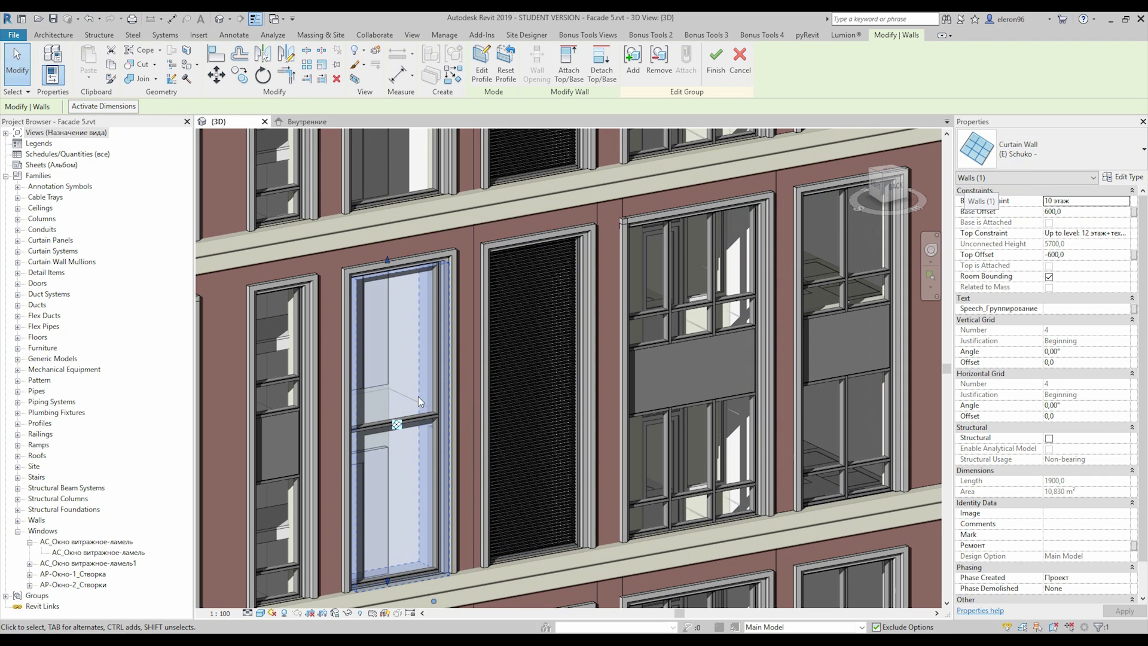
middle_click_drag(478, 362, 559, 317)
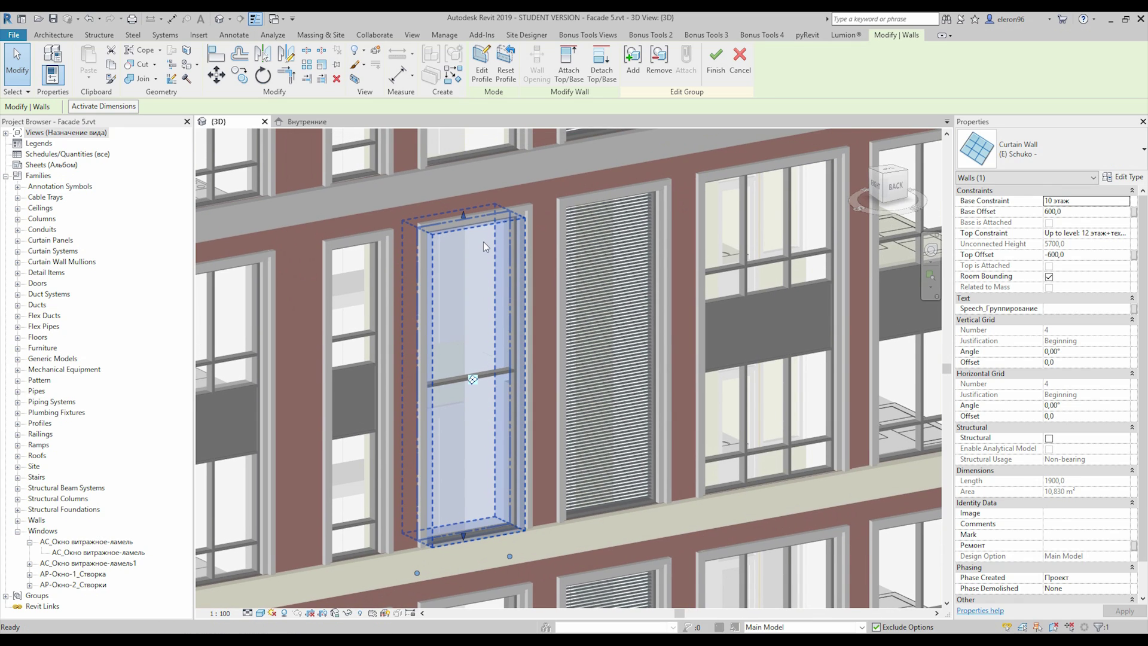
left_click_drag(466, 222, 469, 261)
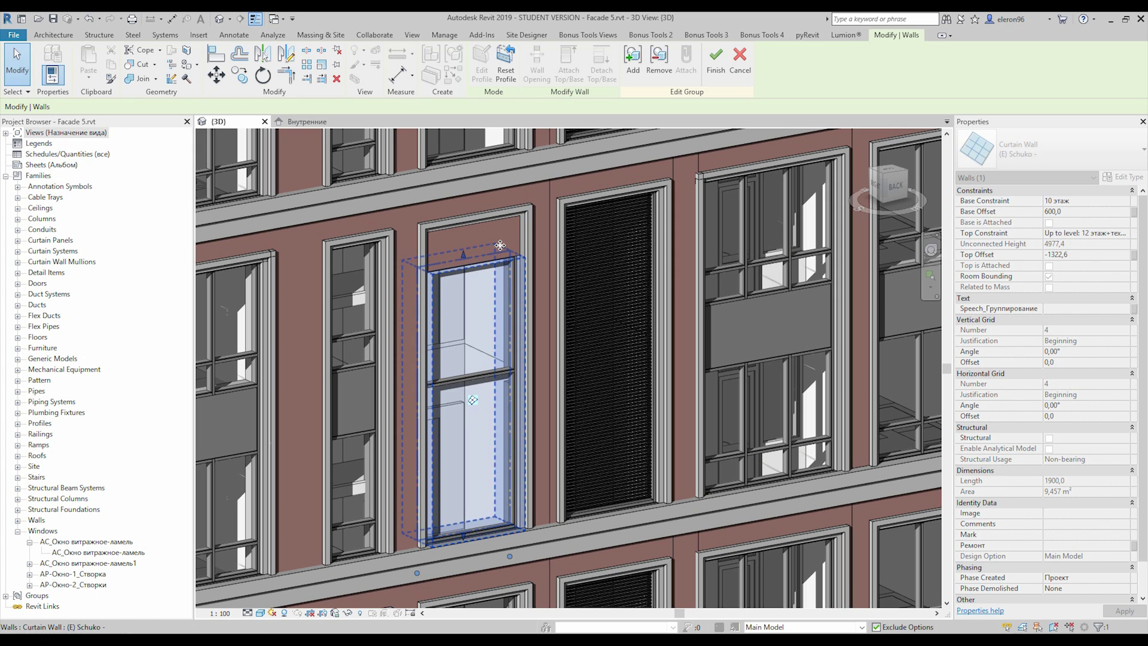
key("Escape")
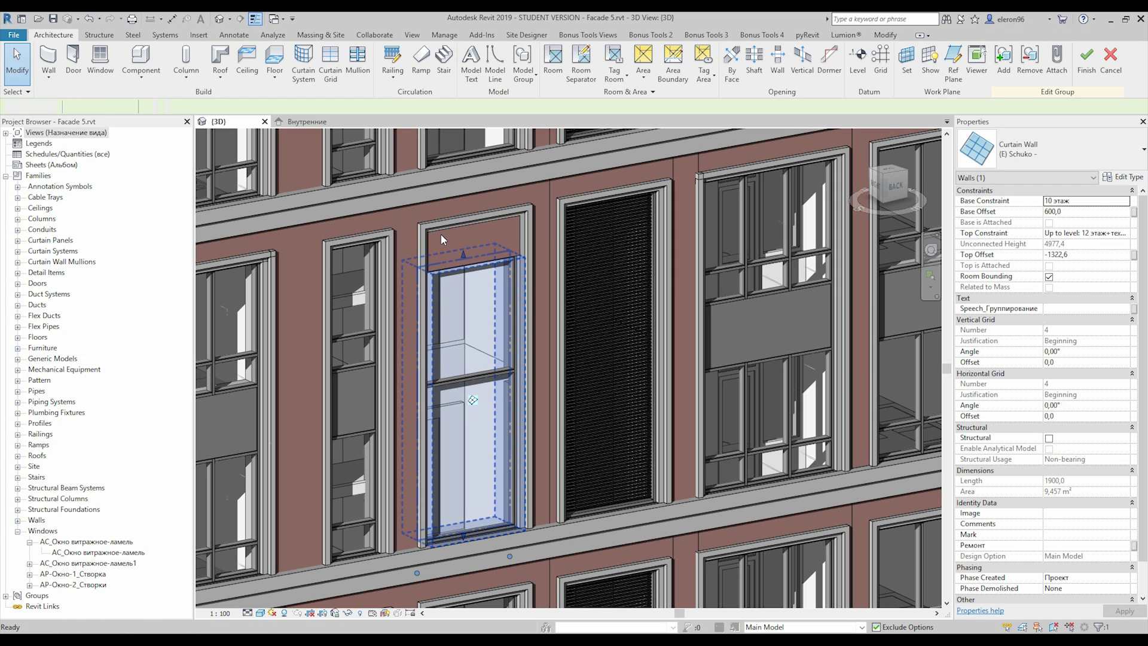
- Place a horizontal K1_Карниз wall sweep on the brick wall at the head of the shortened curtain wall
scroll(446, 231, "up", 5)
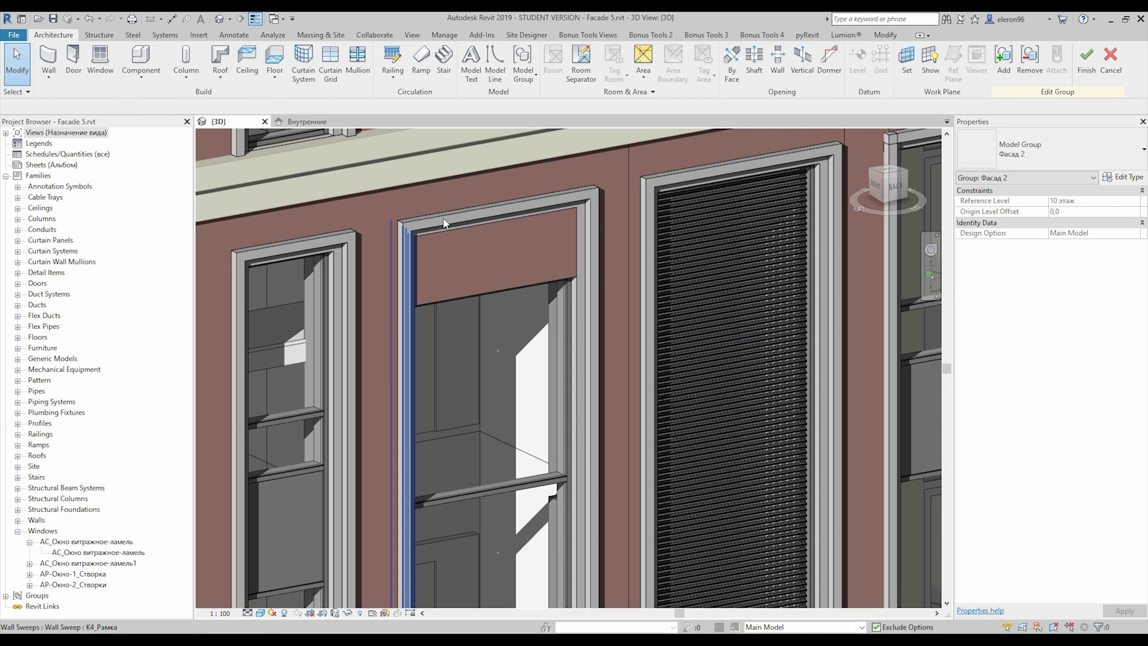
left_click(492, 213)
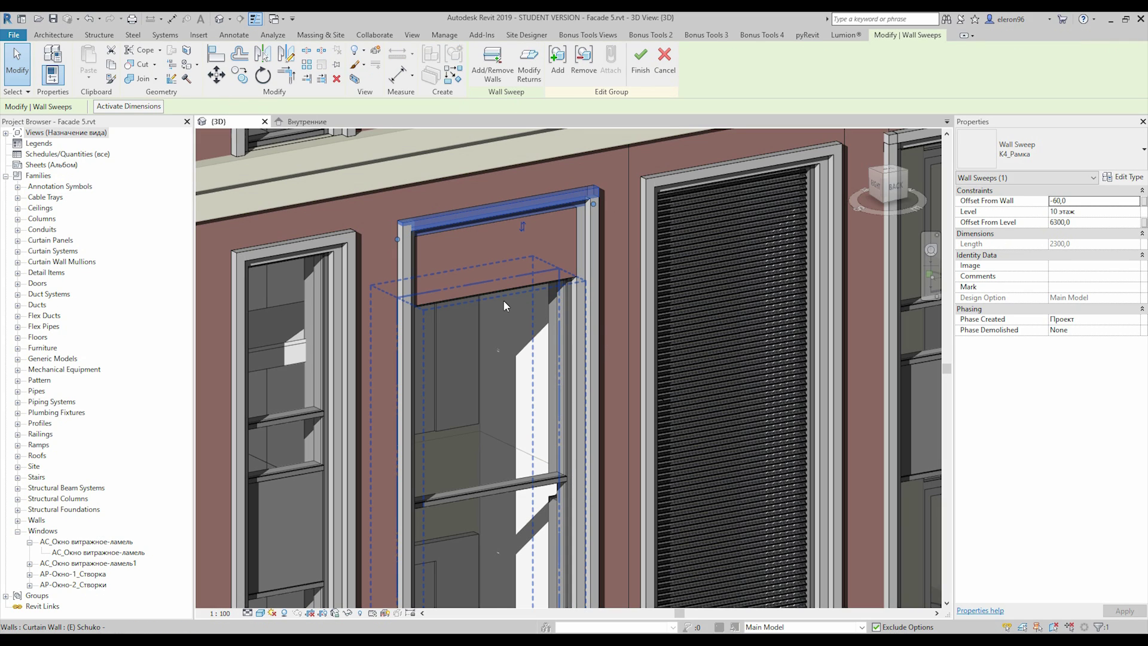
left_click(475, 266)
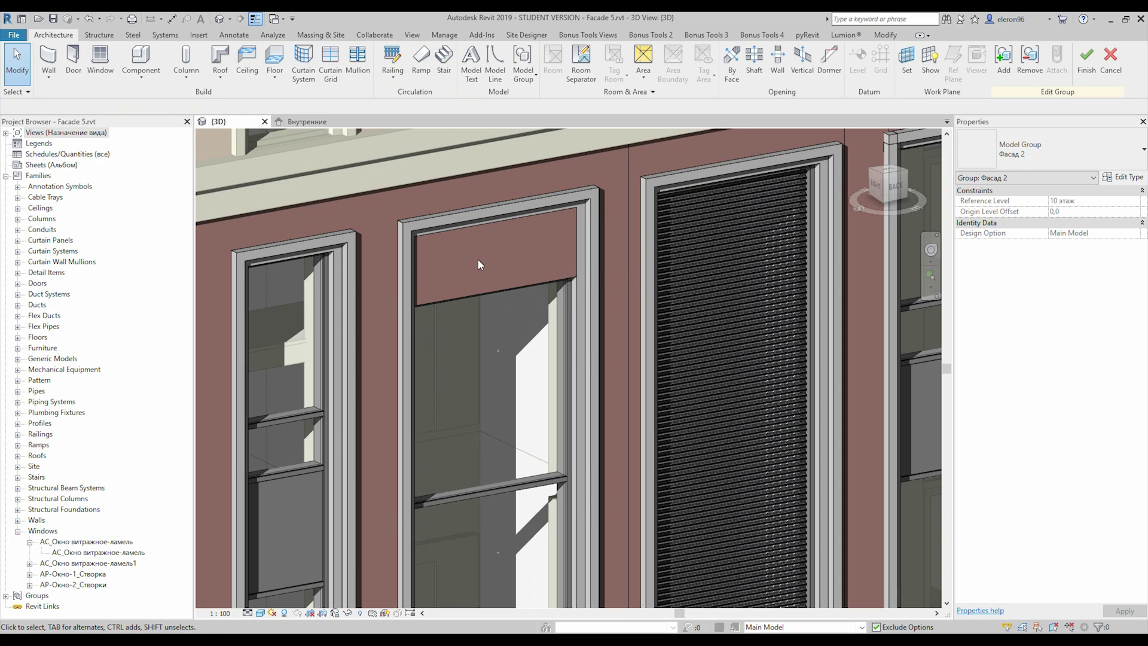
left_click(46, 77)
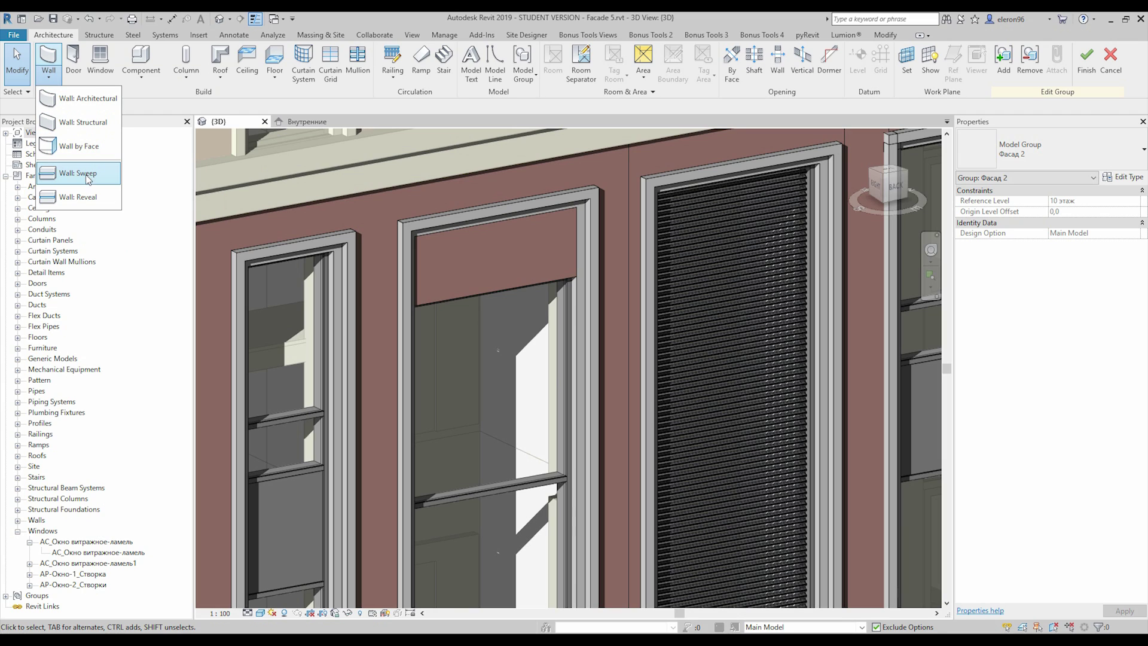
left_click(78, 178)
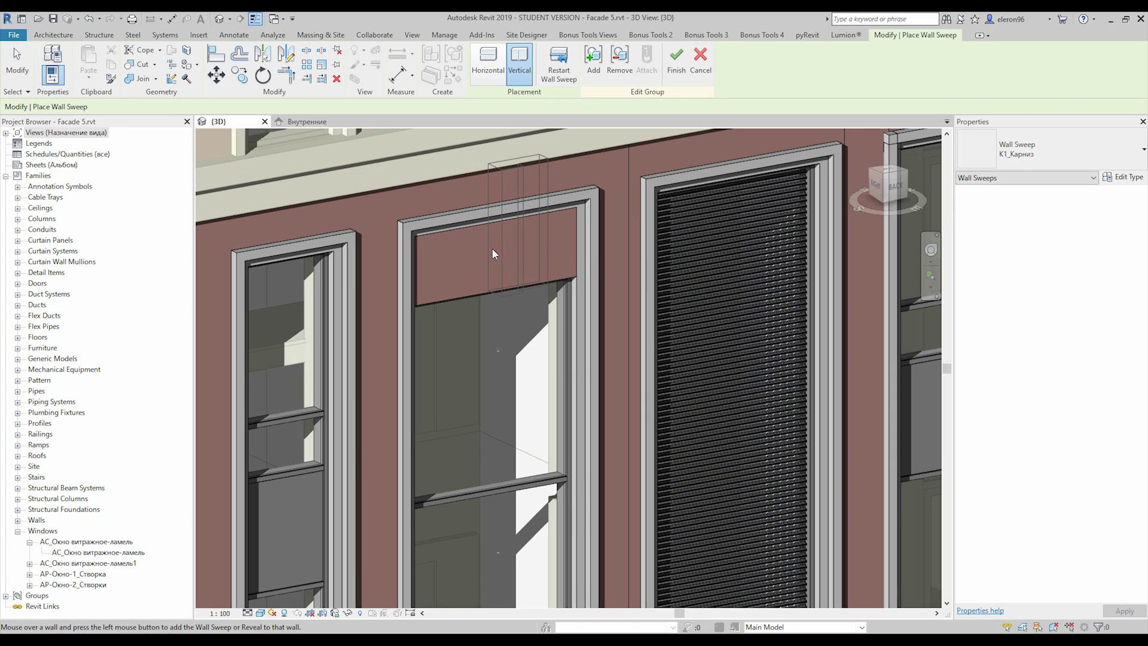
left_click(493, 74)
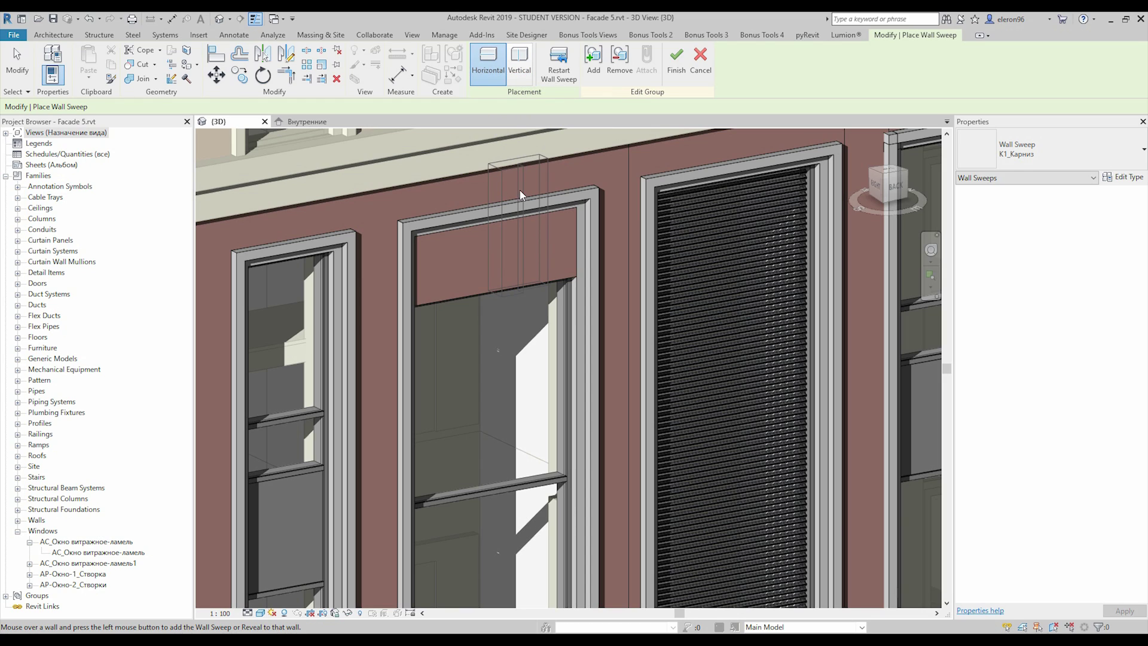
left_click(495, 251)
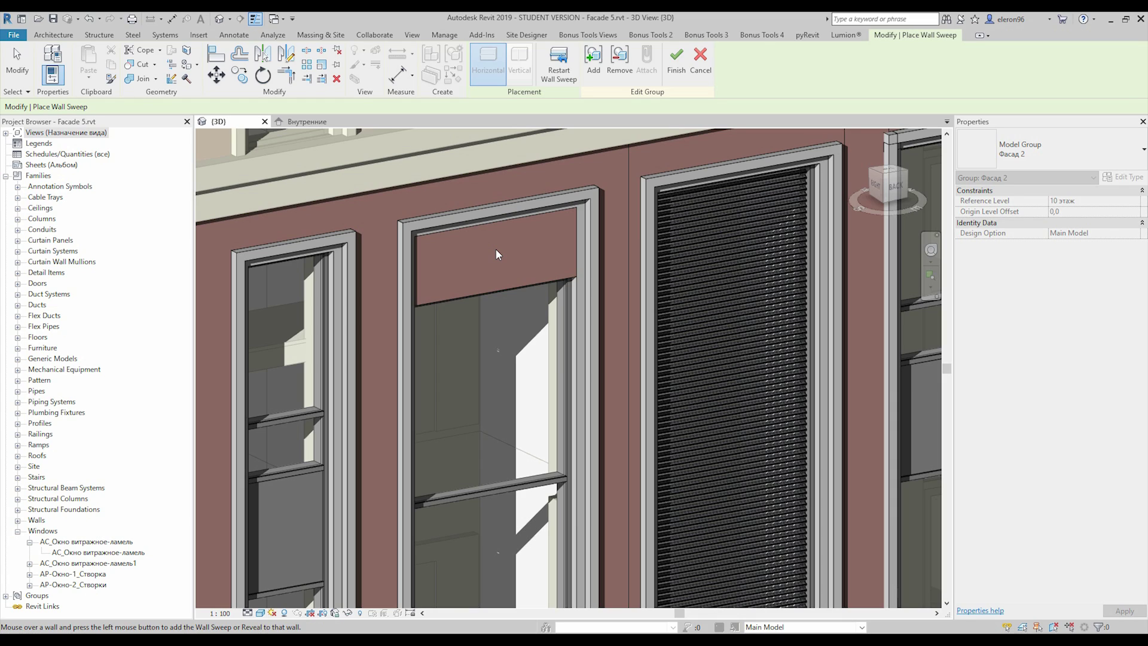
- Finish editing the Фасад 2 group with the shortened window and the added cornice sweep
scroll(495, 249, "down", 4)
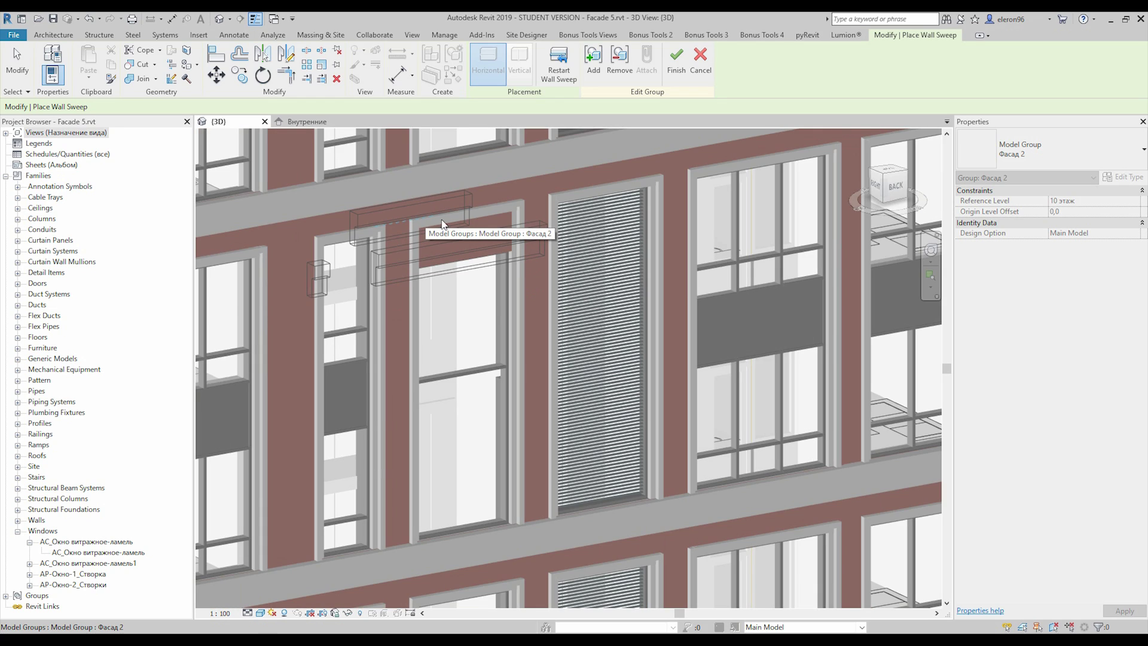
scroll(446, 218, "up", 4)
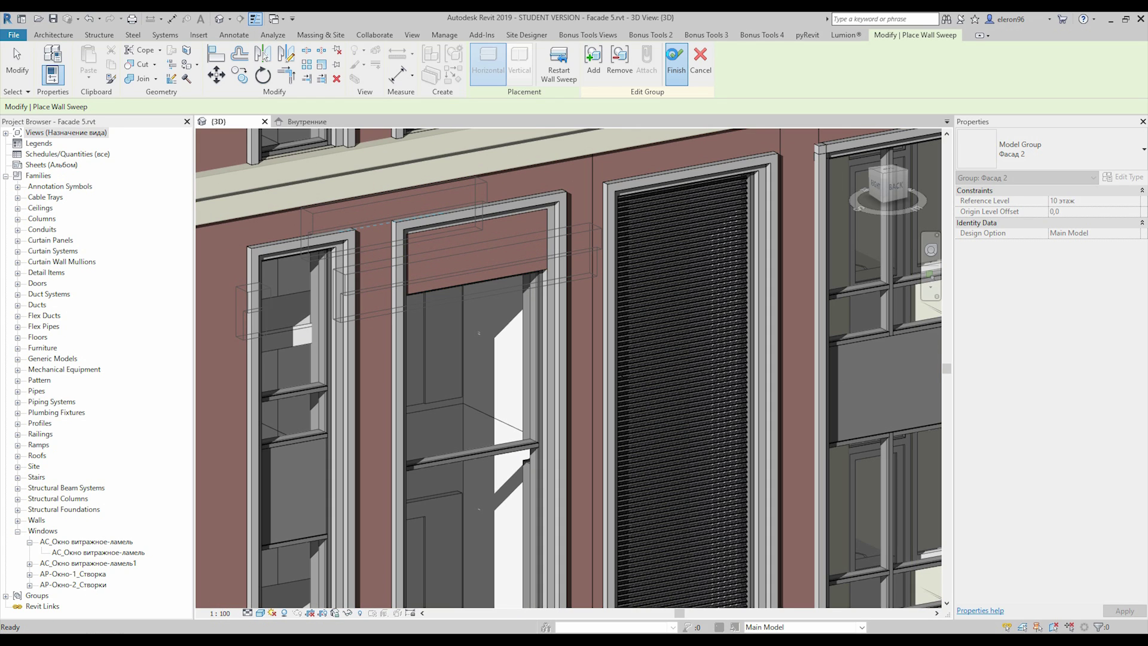
left_click(672, 57)
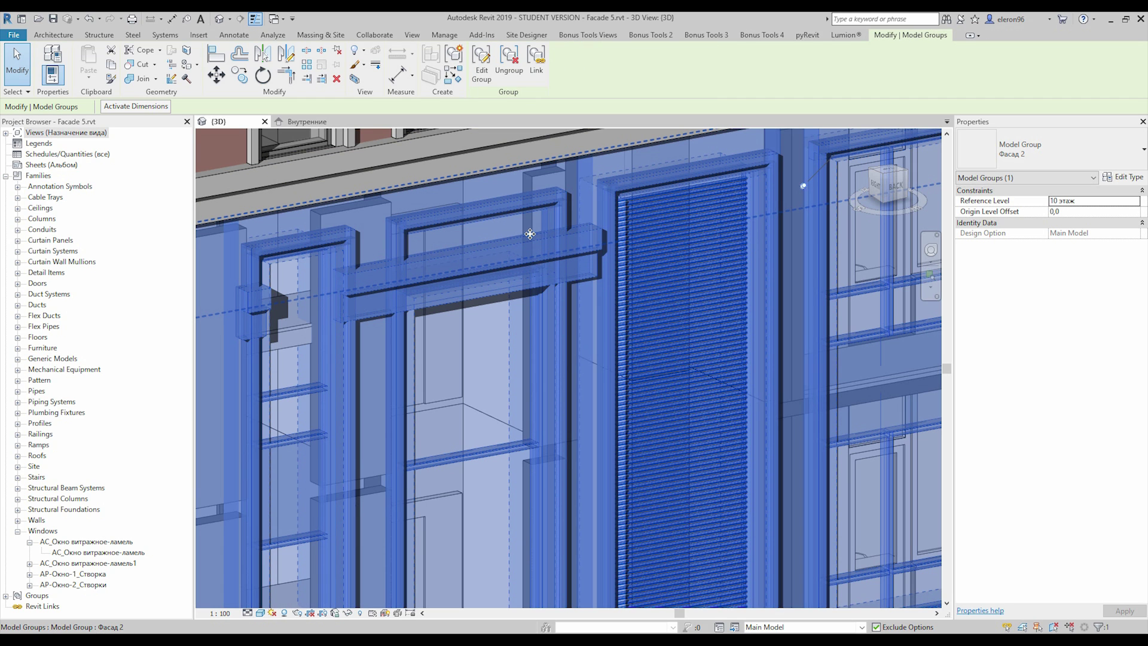
- Check the storeys above and below the edited group for the shortened window and the cornice sweep
scroll(529, 234, "down", 2)
scroll(530, 233, "down", 2)
scroll(556, 240, "up", 2)
scroll(556, 240, "down", 2)
scroll(469, 495, "up", 2)
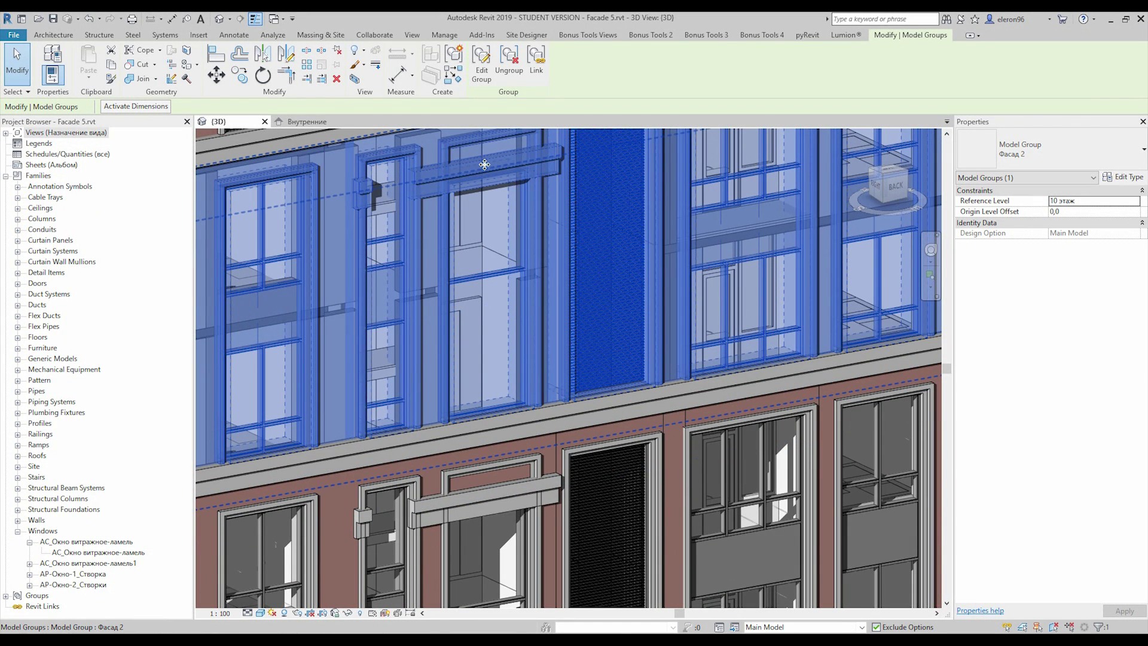
middle_click_drag(502, 277, 539, 450)
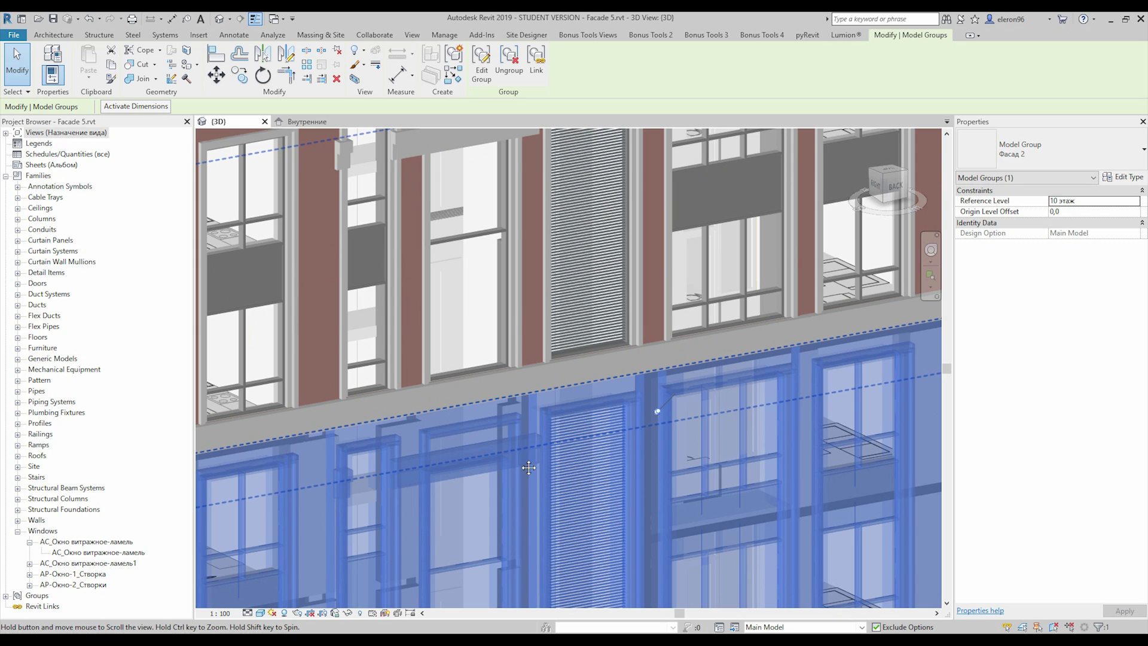
scroll(533, 415, "down", 3)
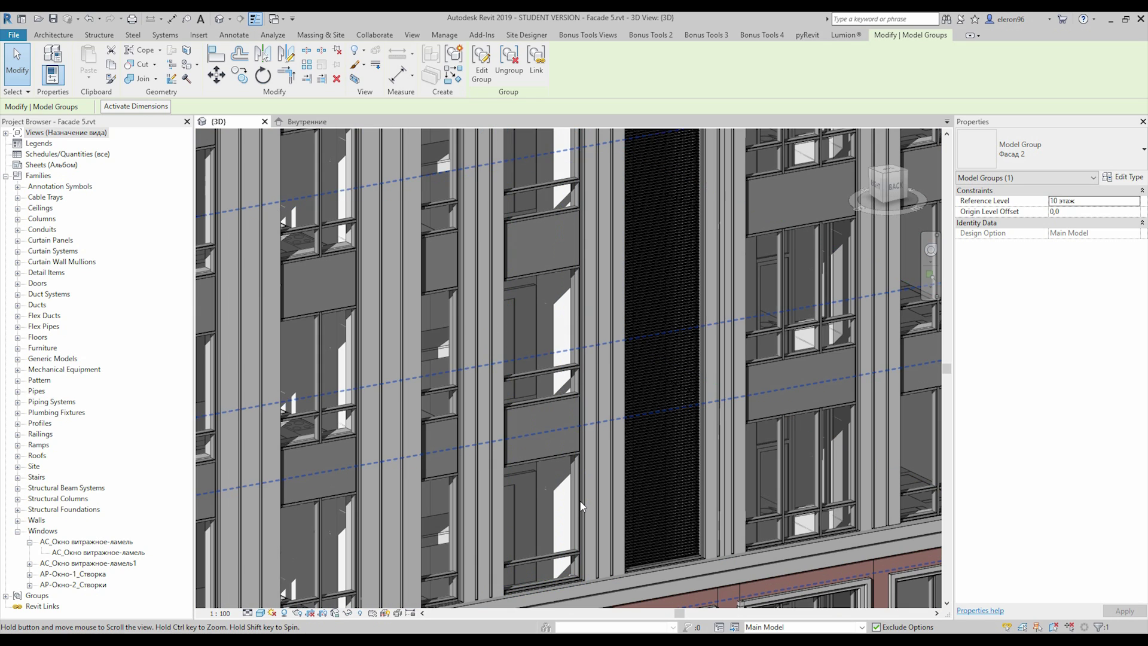
scroll(533, 415, "up", 3)
middle_click_drag(551, 413, 545, 164)
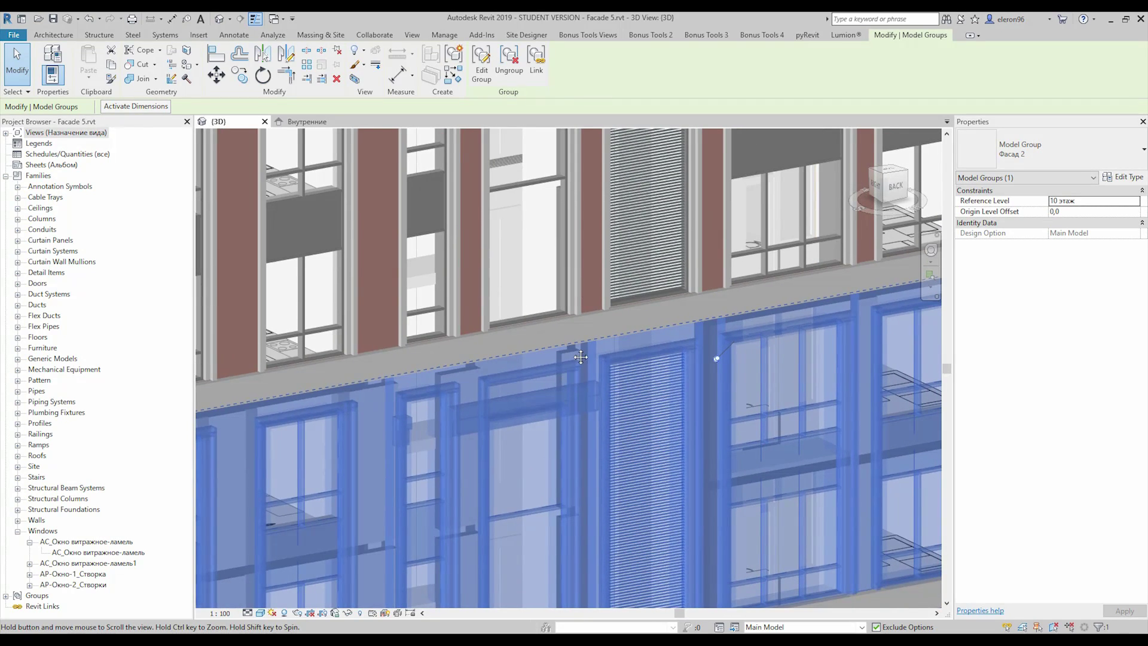
middle_click_drag(577, 358, 574, 108)
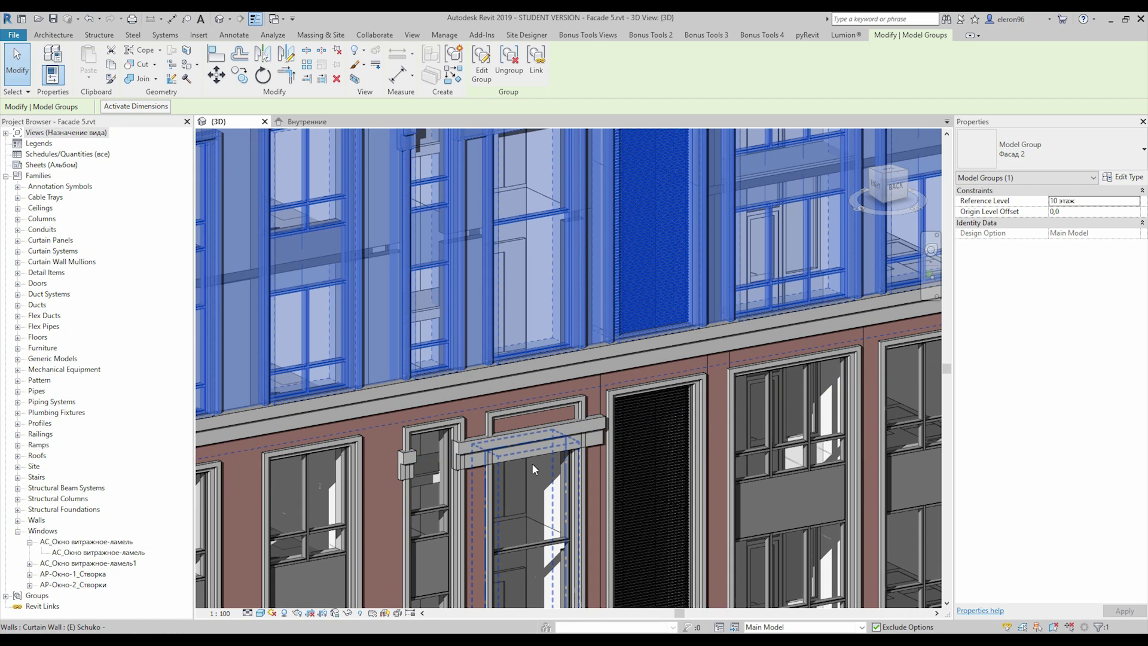
scroll(533, 461, "up", 3)
scroll(481, 386, "up", 2)
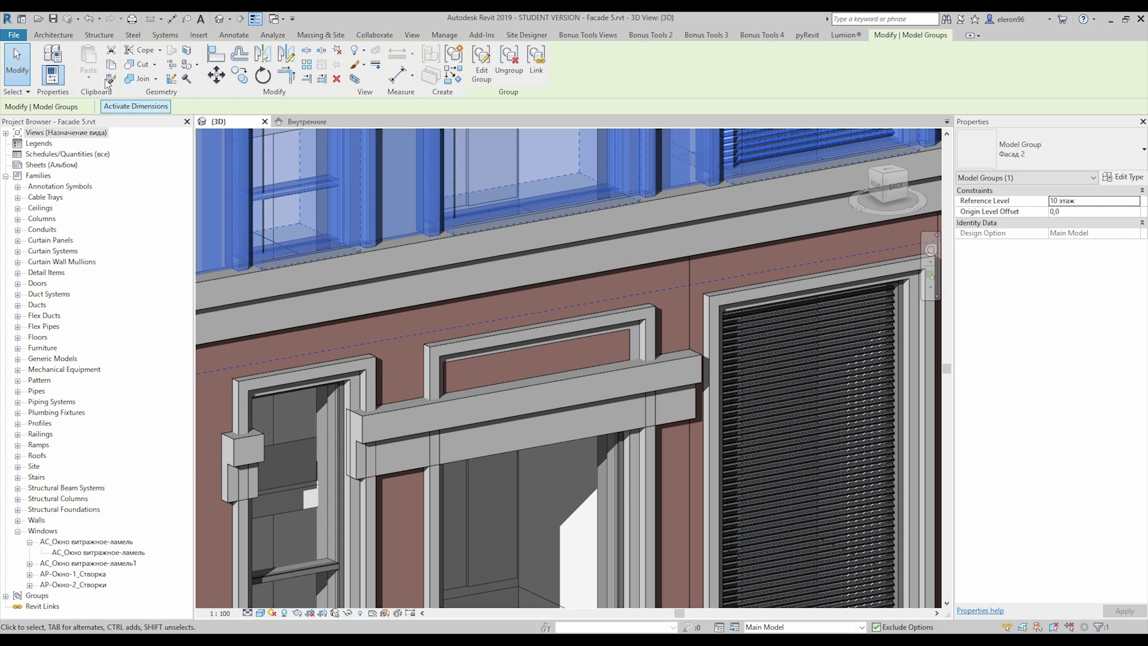
- Draw a stacked wall of type (К) ЖБ-400 + К-400 (Ш-10, К-380, Ш-10), about 12900 long, in the empty area away from the building
left_click(53, 34)
left_click(47, 80)
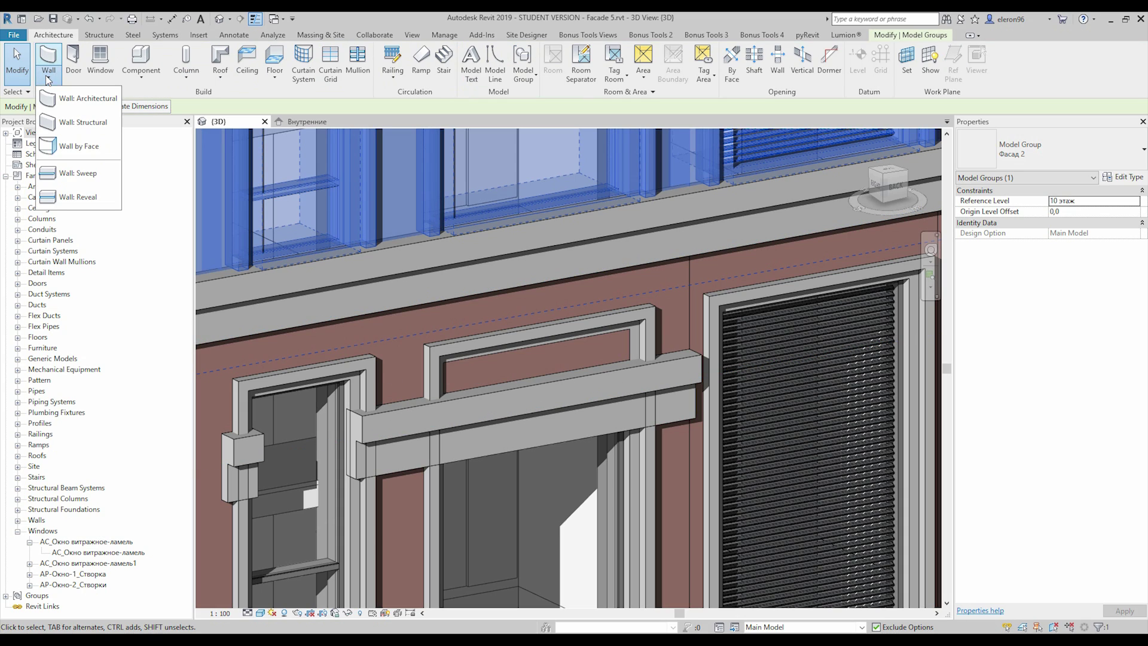
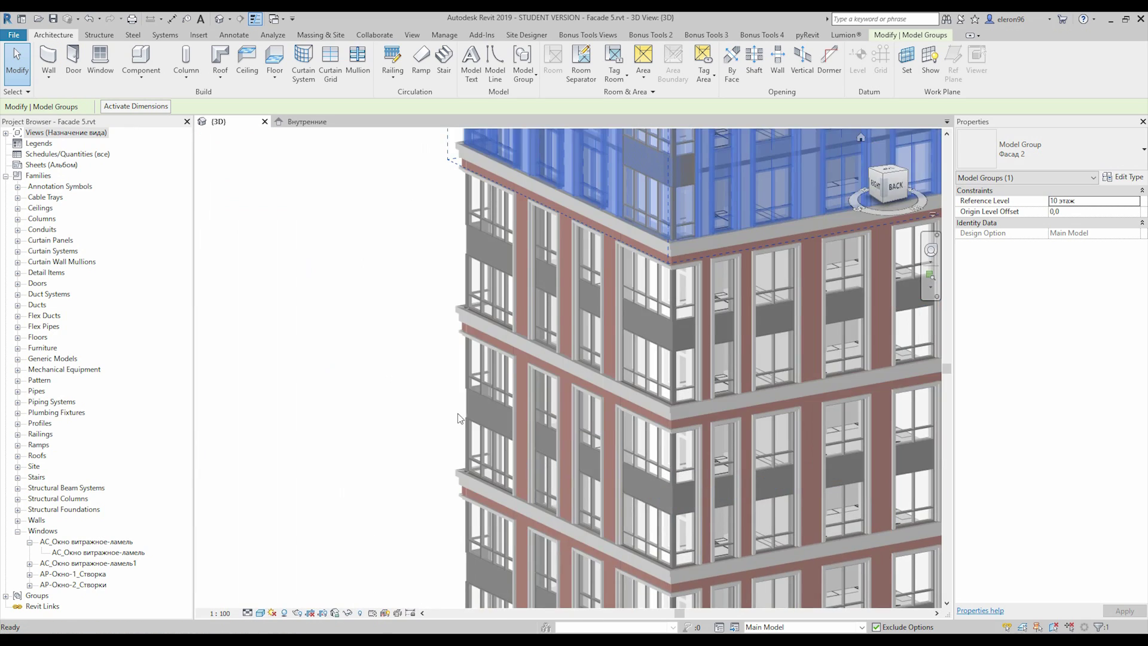
middle_click_drag(405, 416, 598, 132)
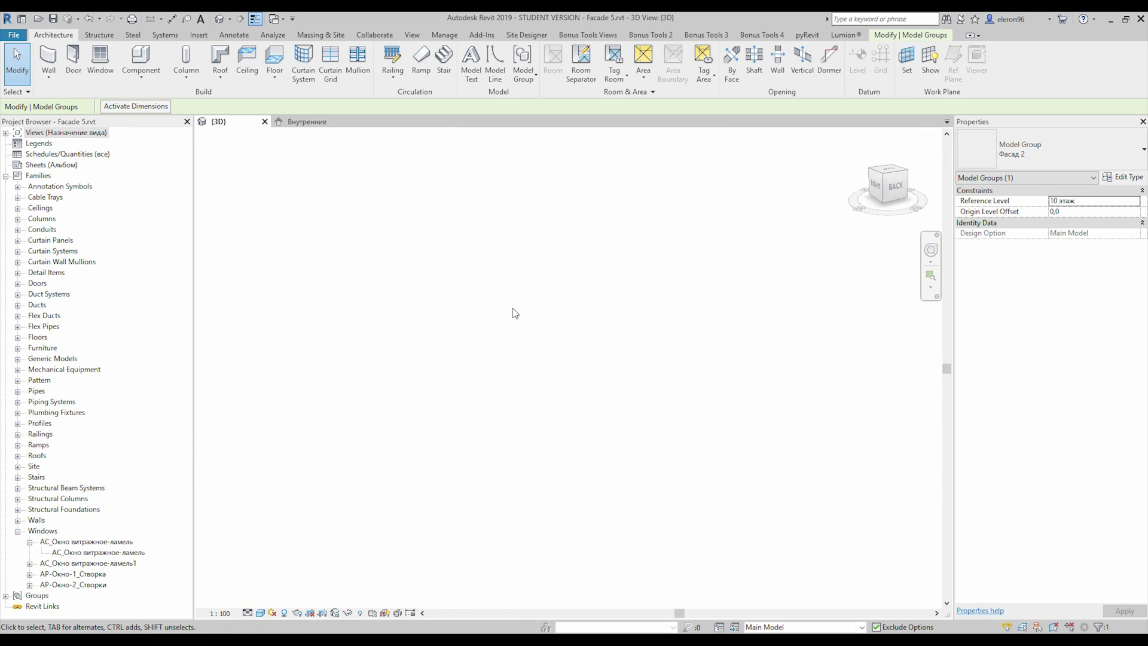
left_click(618, 411)
key("w")
key("a")
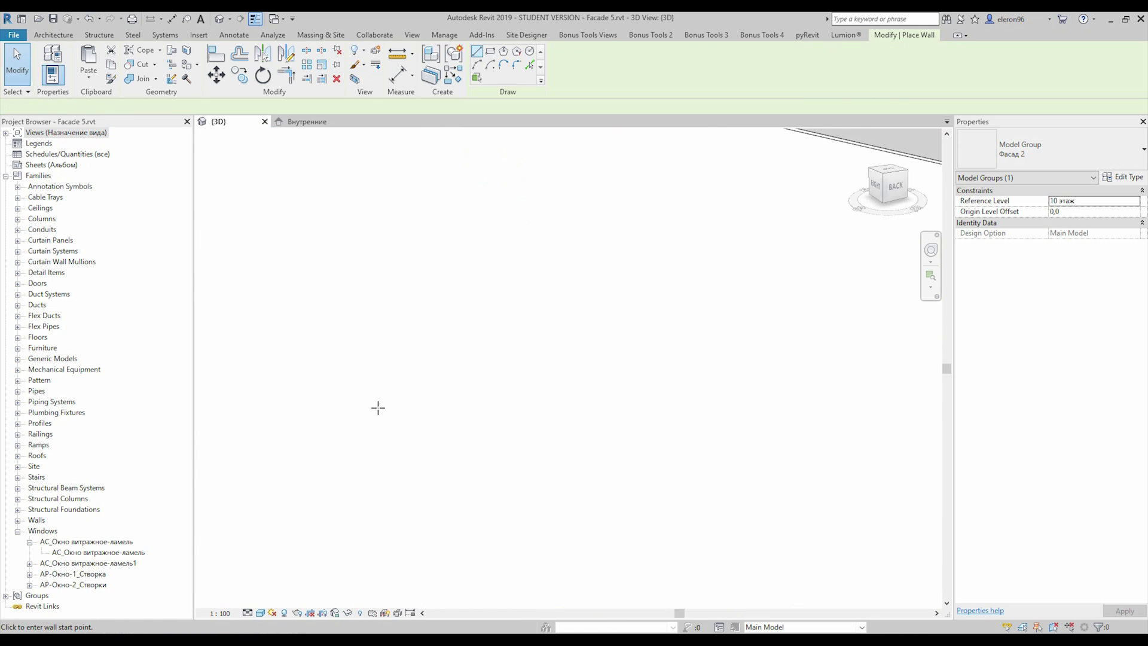
left_click(1030, 149)
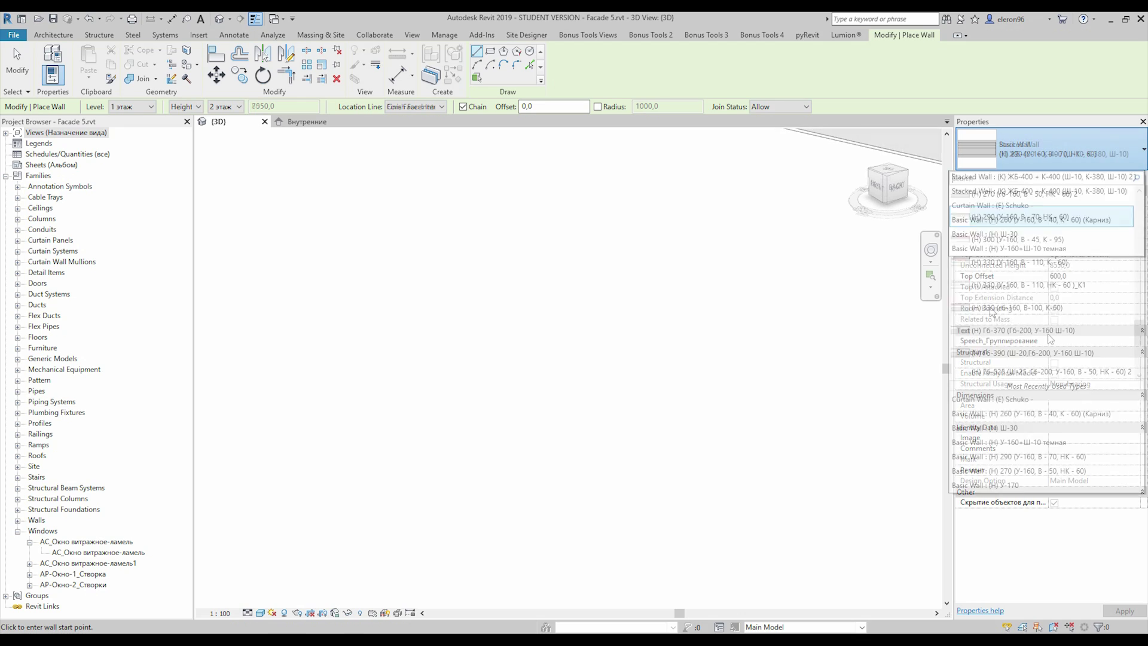
left_click(1010, 356)
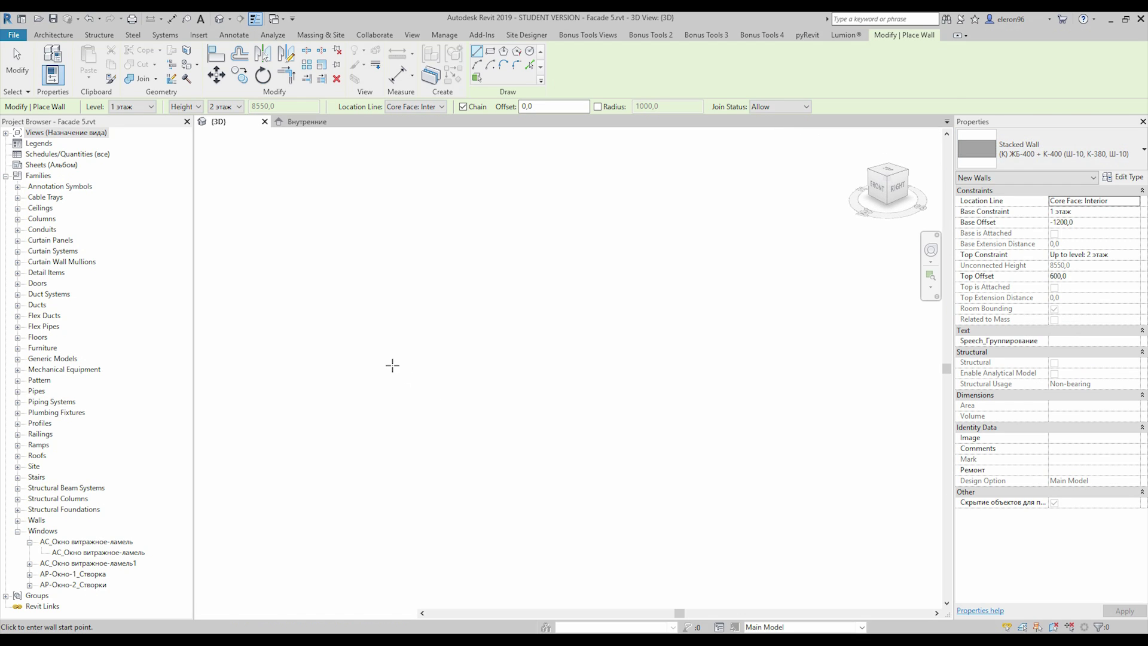
left_click(389, 359)
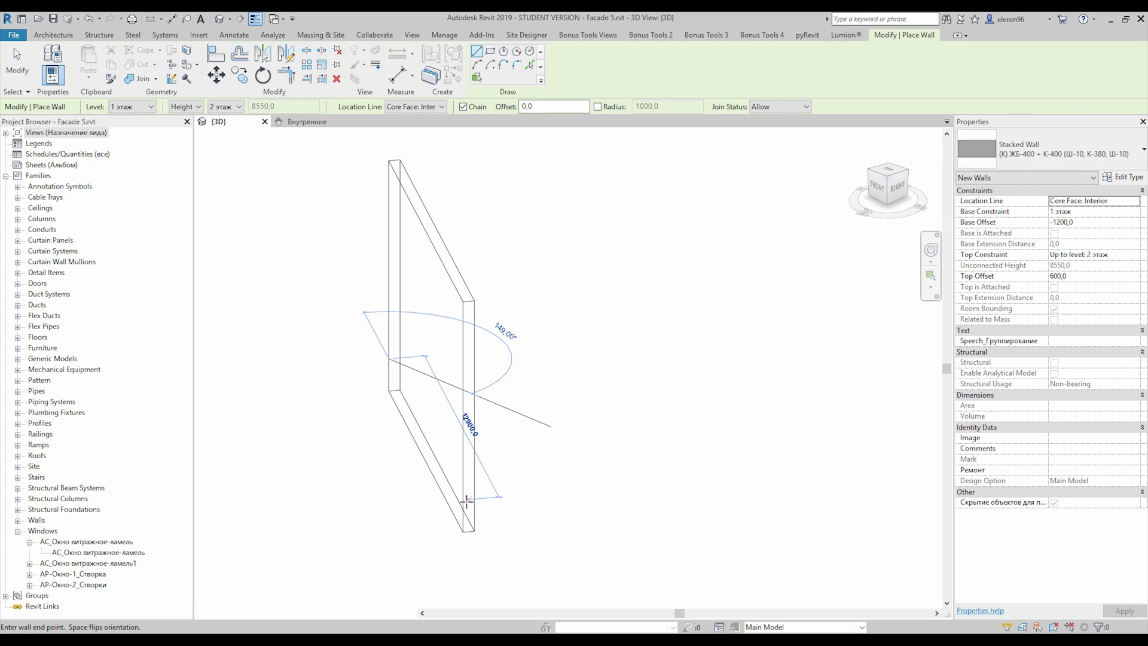
left_click(468, 501)
key("Escape")
key("Escape")
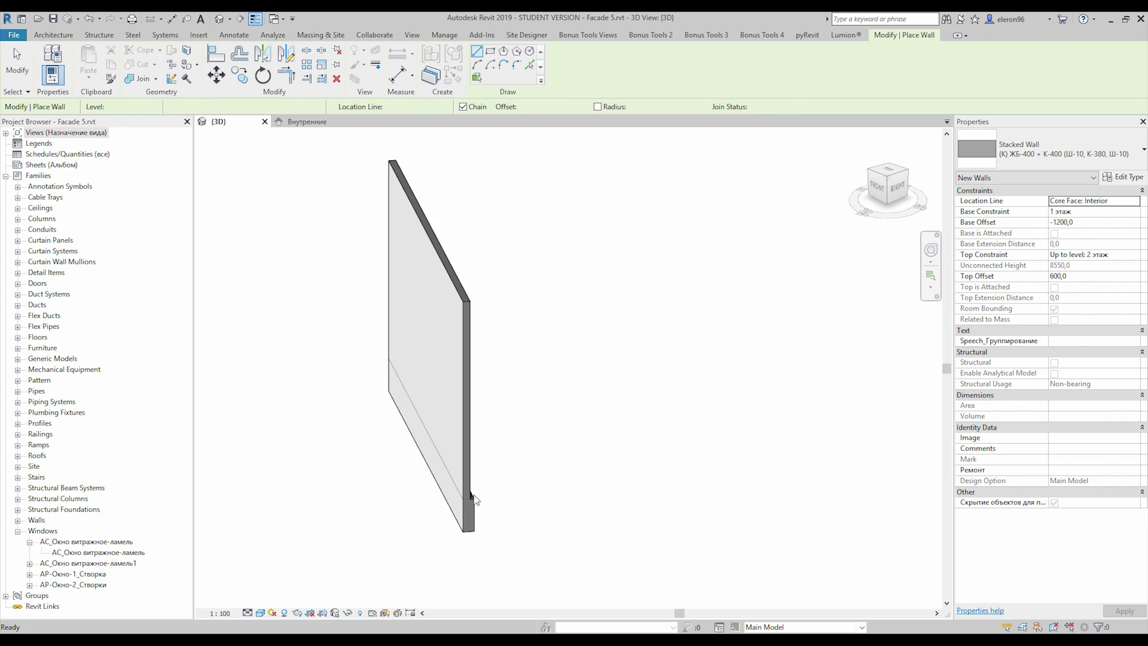
- Inspect the upper component wall of the new stacked wall on its own and examine the wall from its opposite side
key("Tab")
left_click(471, 464)
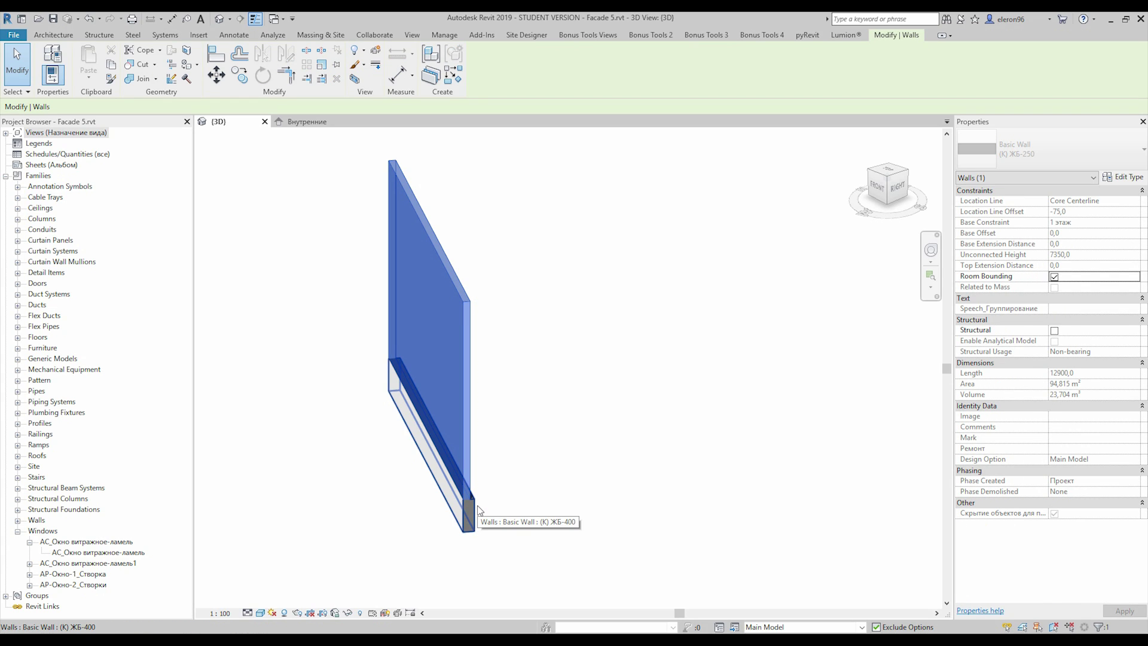
middle_click_drag(508, 489, 204, 418, "shift")
middle_click_drag(422, 436, 402, 514, "shift")
left_click(401, 511)
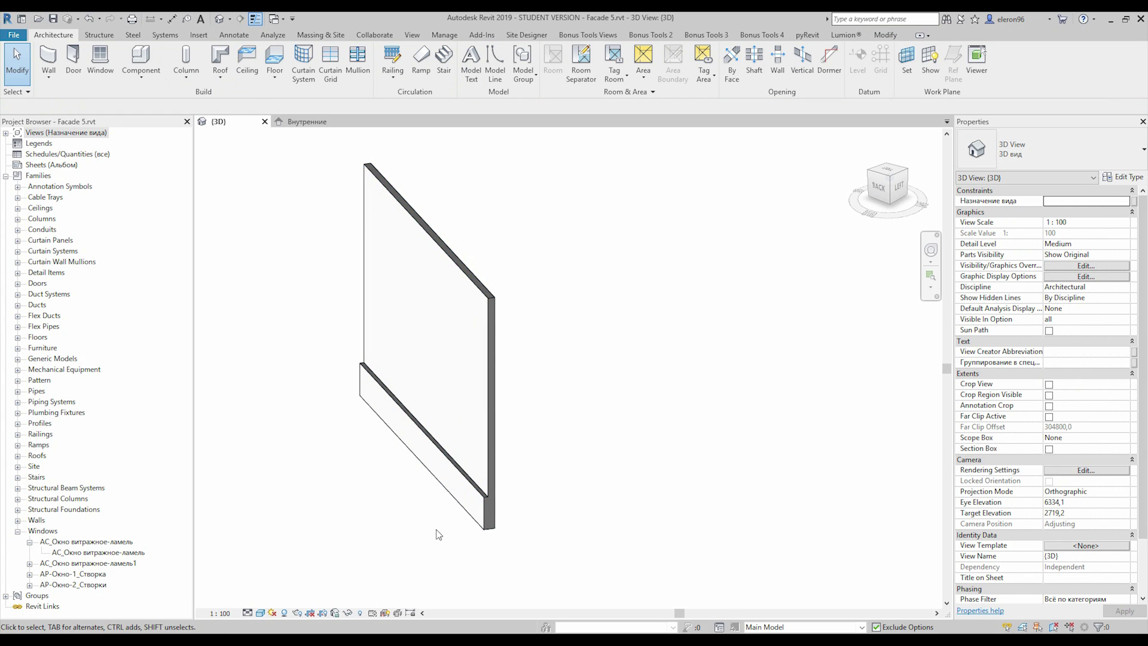
- Check which stacked wall types are available for a new wall, without placing one
left_click(499, 466)
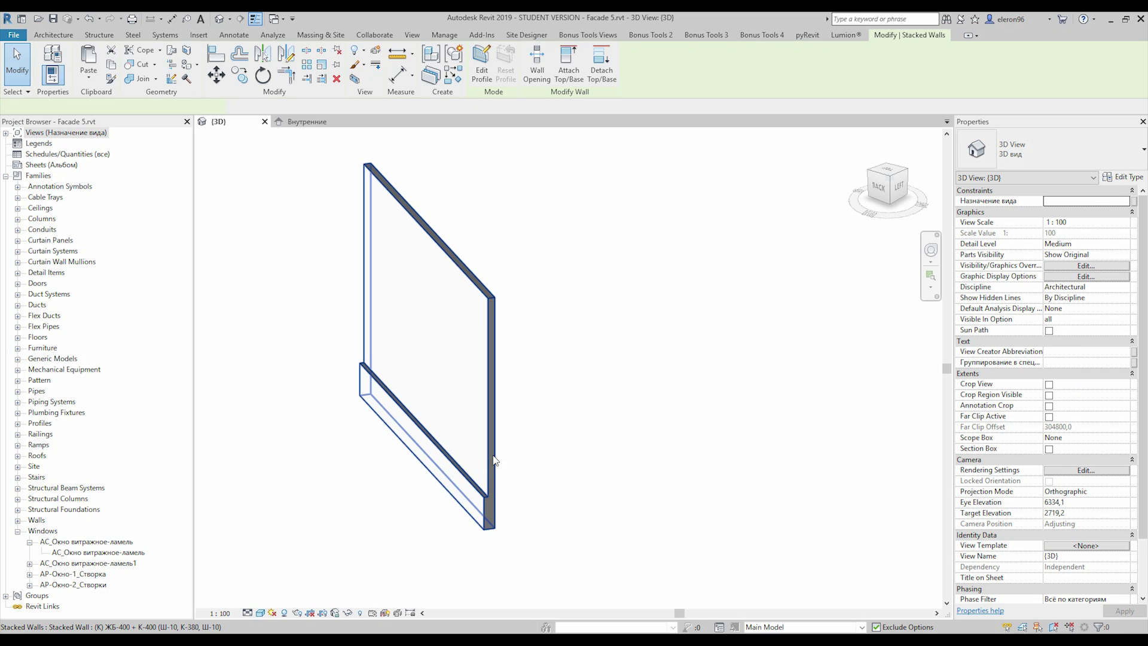
key("c")
key("s")
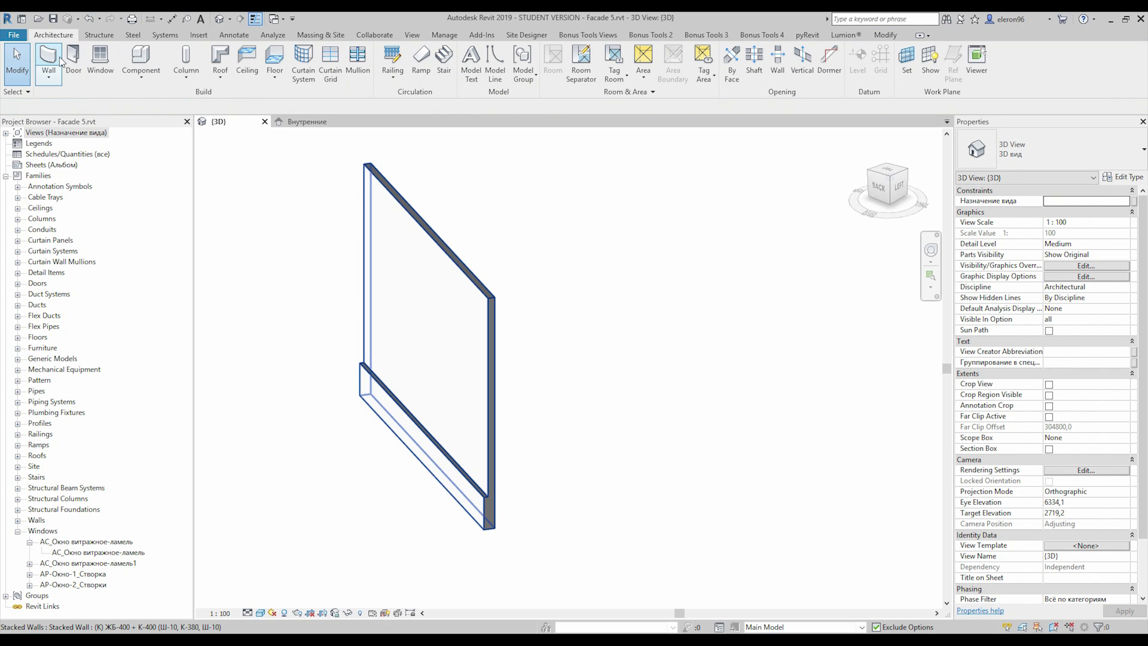
left_click(1073, 164)
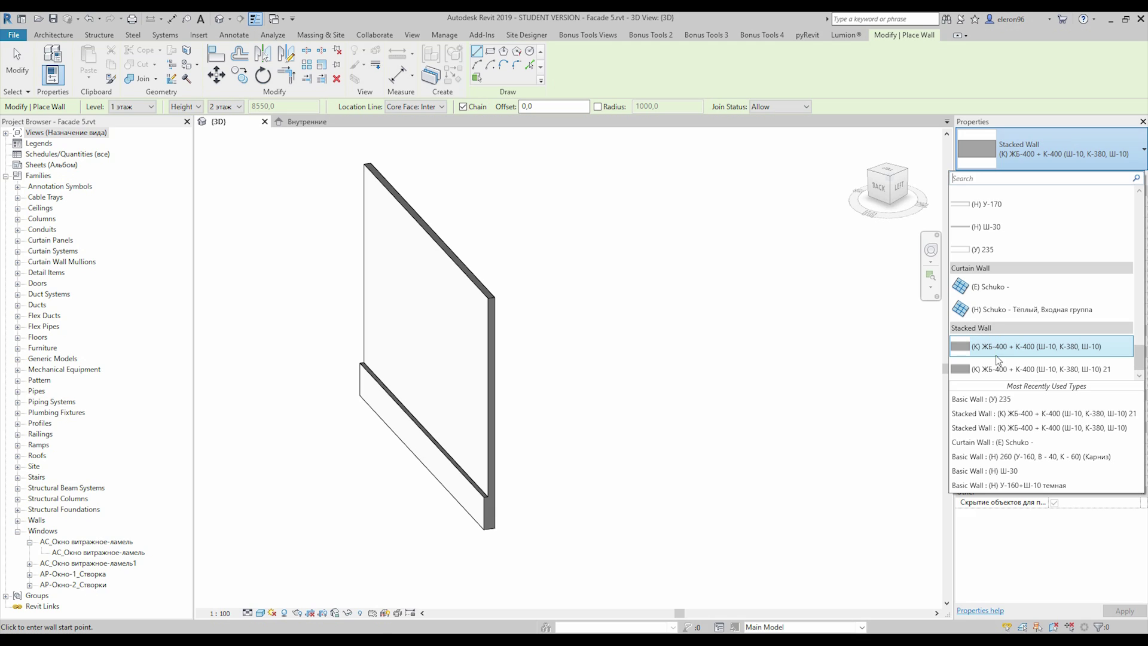
key("Escape")
key("Escape")
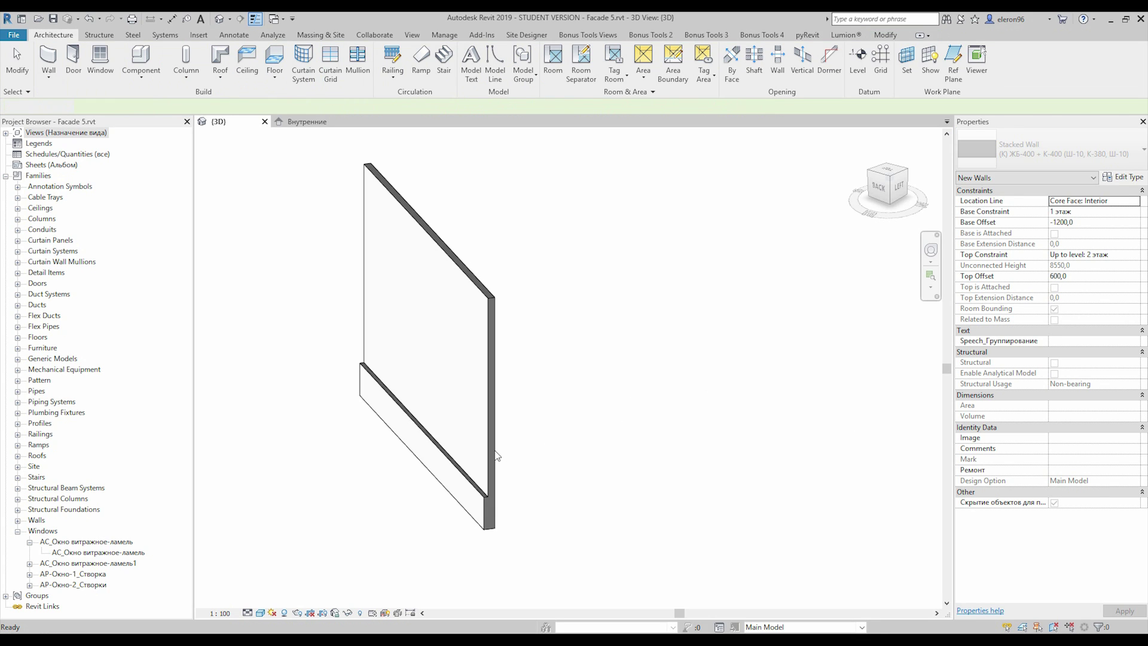
- Open the stacked wall type's assembly structure and examine its two component walls and their offsets
left_click(498, 460)
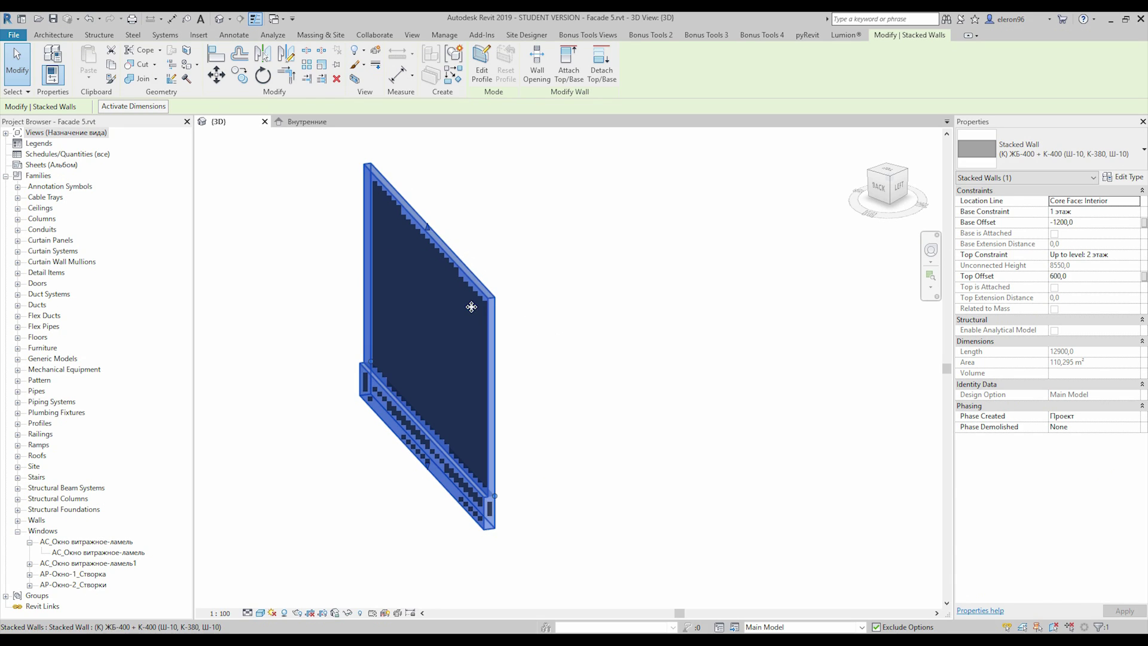
left_click(1118, 178)
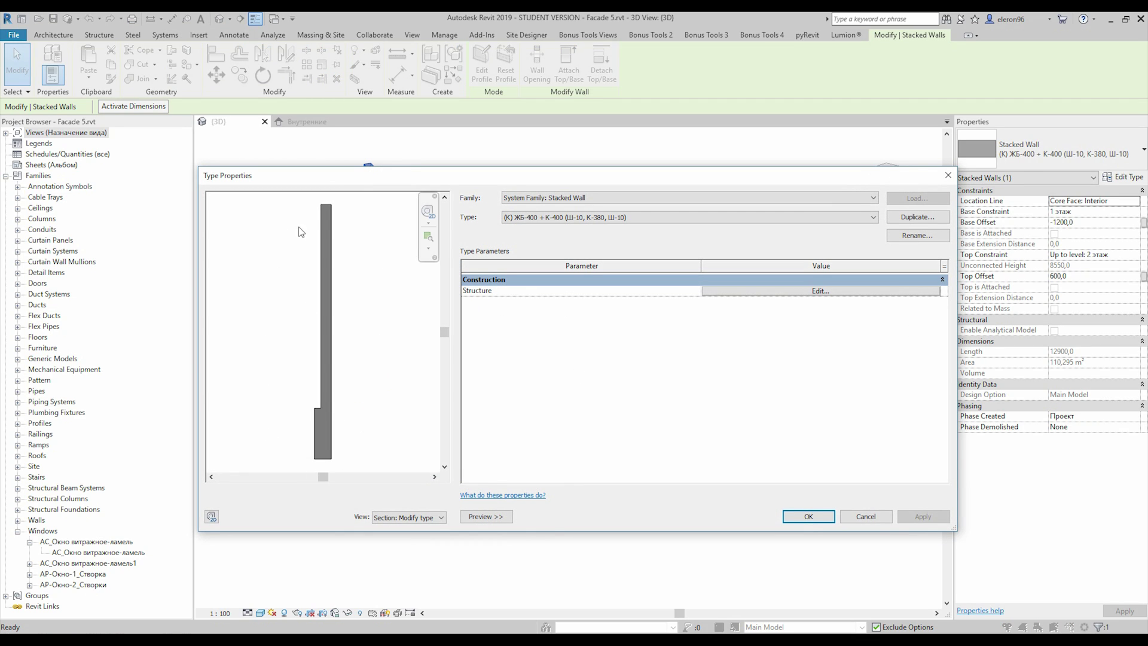
left_click(878, 291)
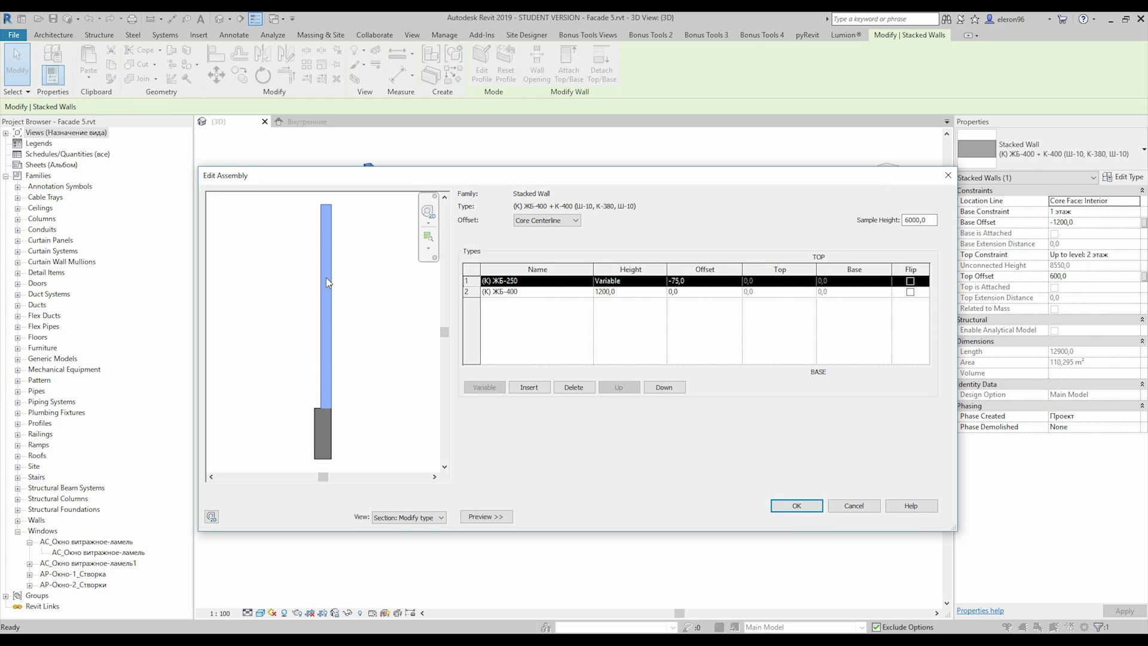
left_click(564, 293)
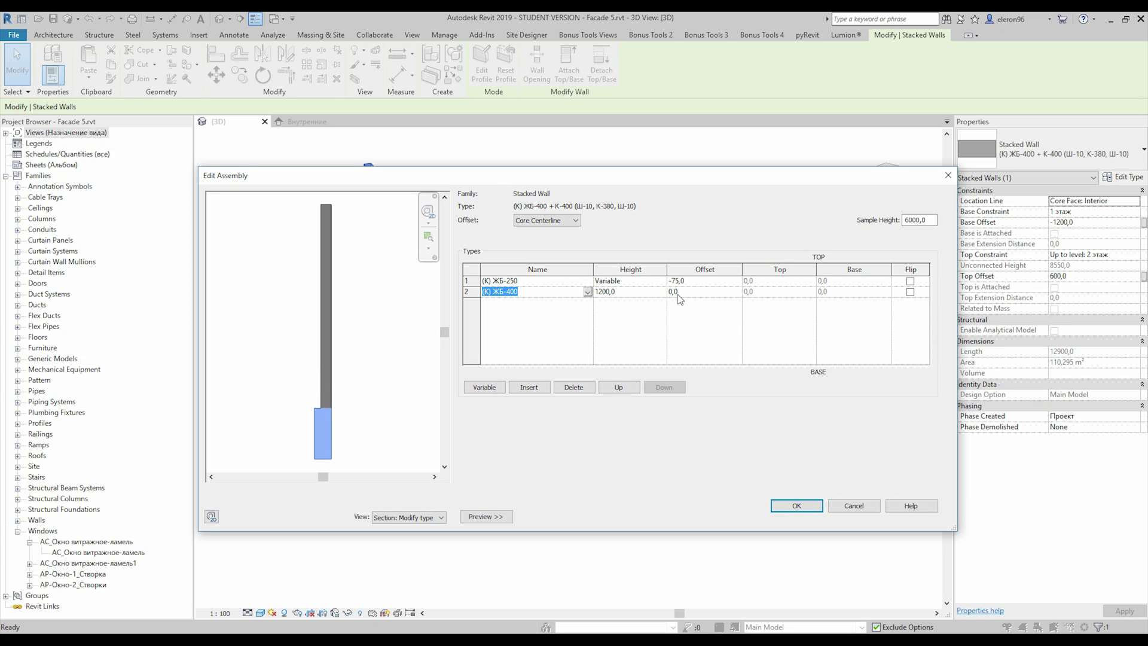
left_click(705, 281)
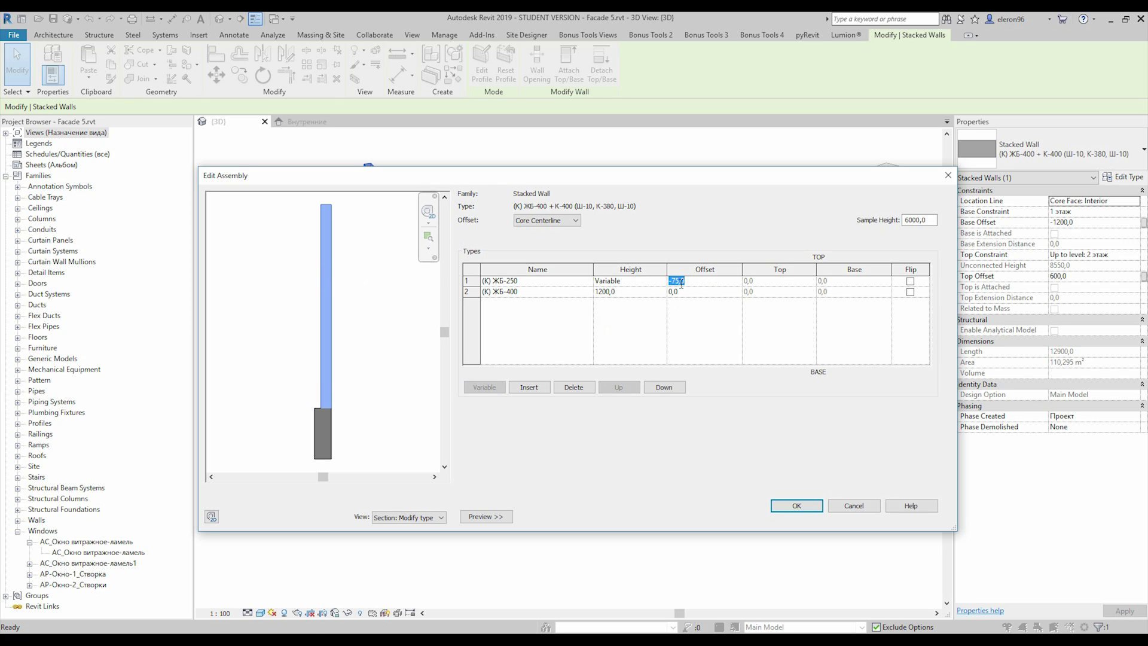
left_click(690, 292)
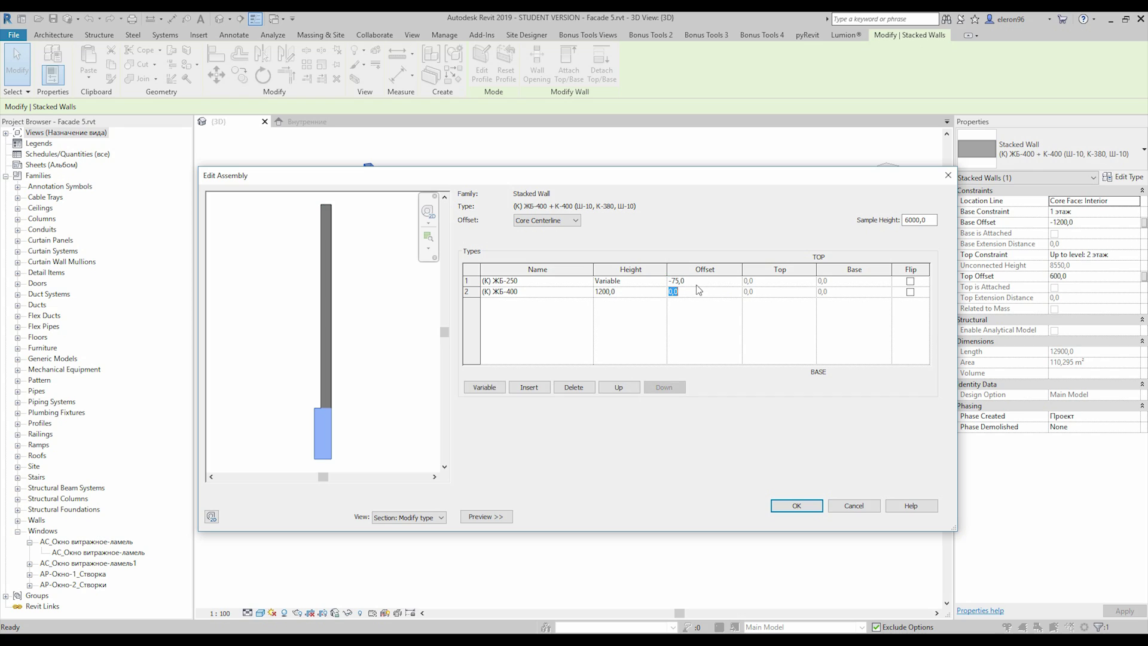
- Try an offset of 0 for the upper (К) ЖБ-250 component of the assembly and return it to -75
left_click(697, 281)
type("0")
key("Tab")
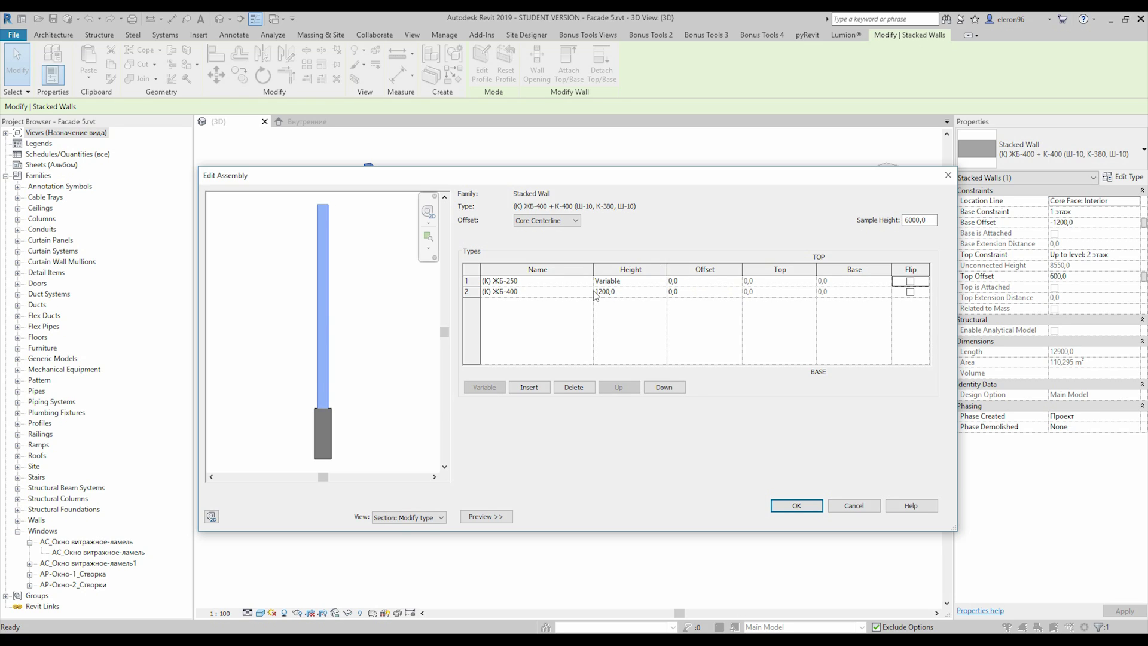
left_click(700, 284)
type("-75")
- Try an offset of 200 for the lower (К) ЖБ-400 component of the assembly and return it to 0
left_click(713, 295)
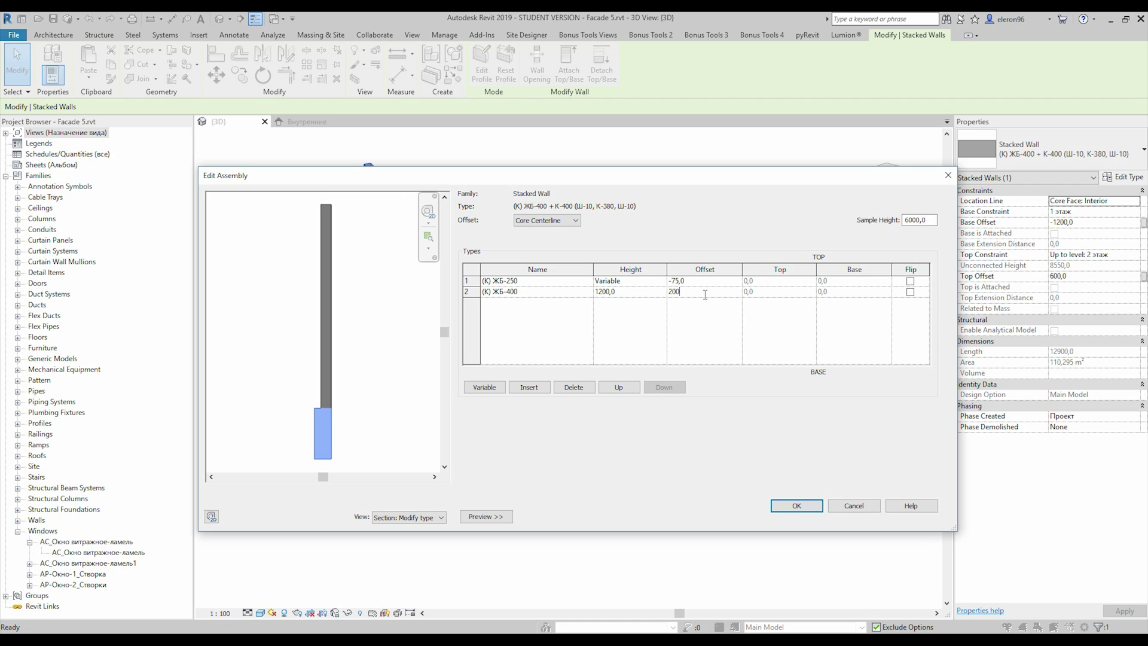
key("Return")
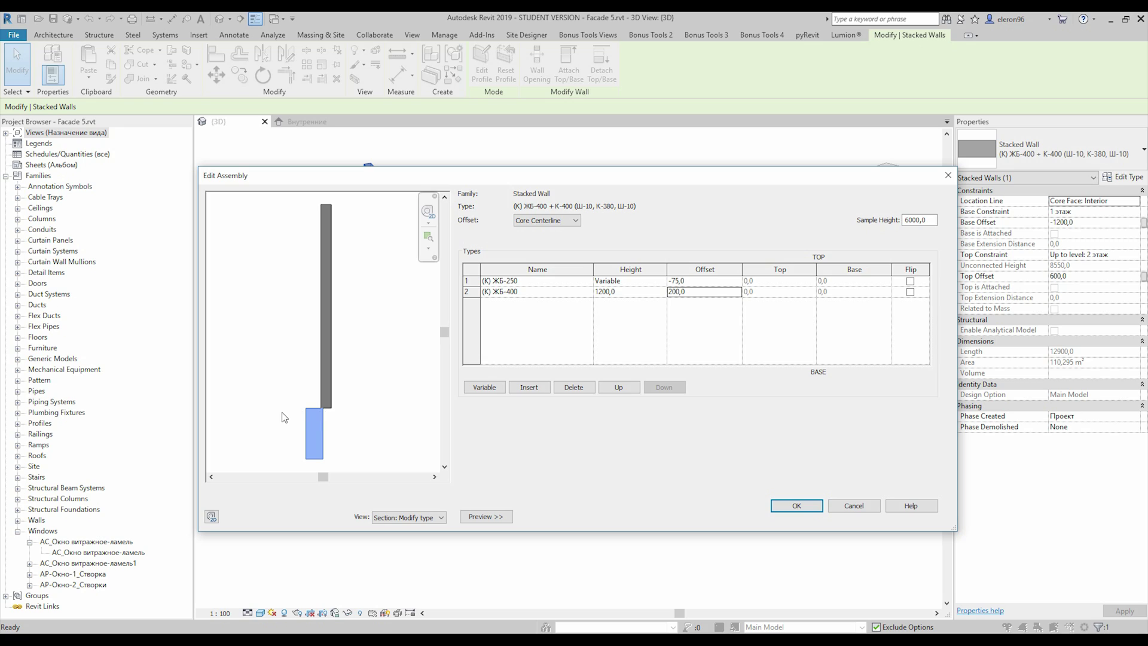
left_click(707, 294)
type("0")
key("Tab")
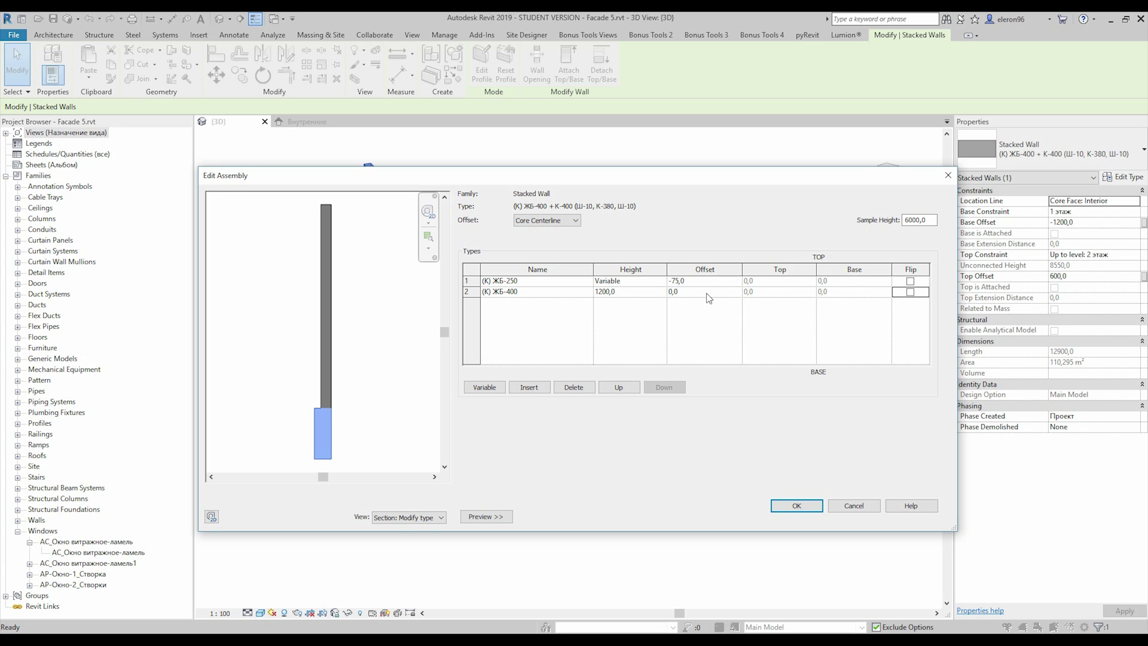
- Switch the upper component of the assembly to (К) ЖБ-400 and set its offset to 0
left_click(591, 282)
left_click(513, 318)
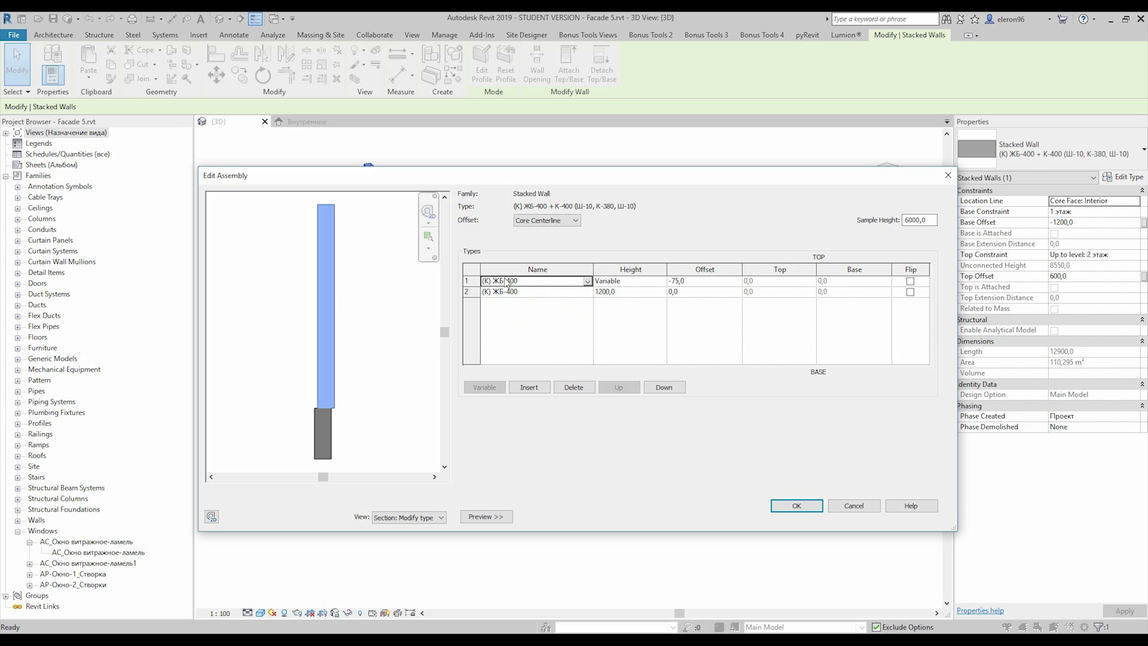
left_click(704, 280)
type("0")
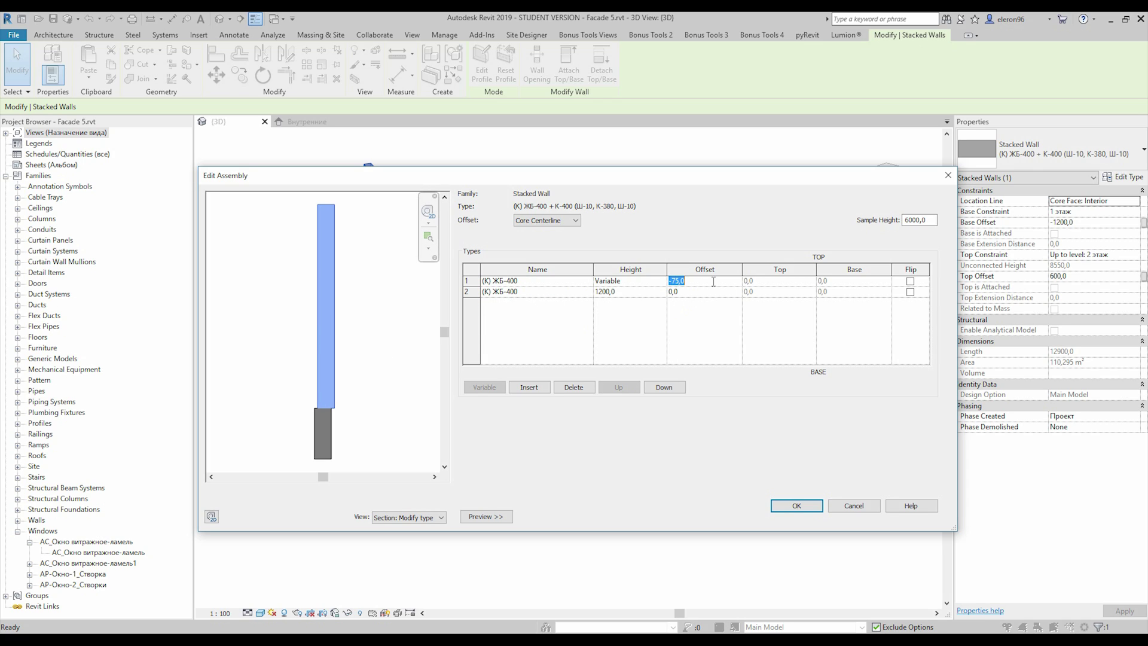
key("Tab")
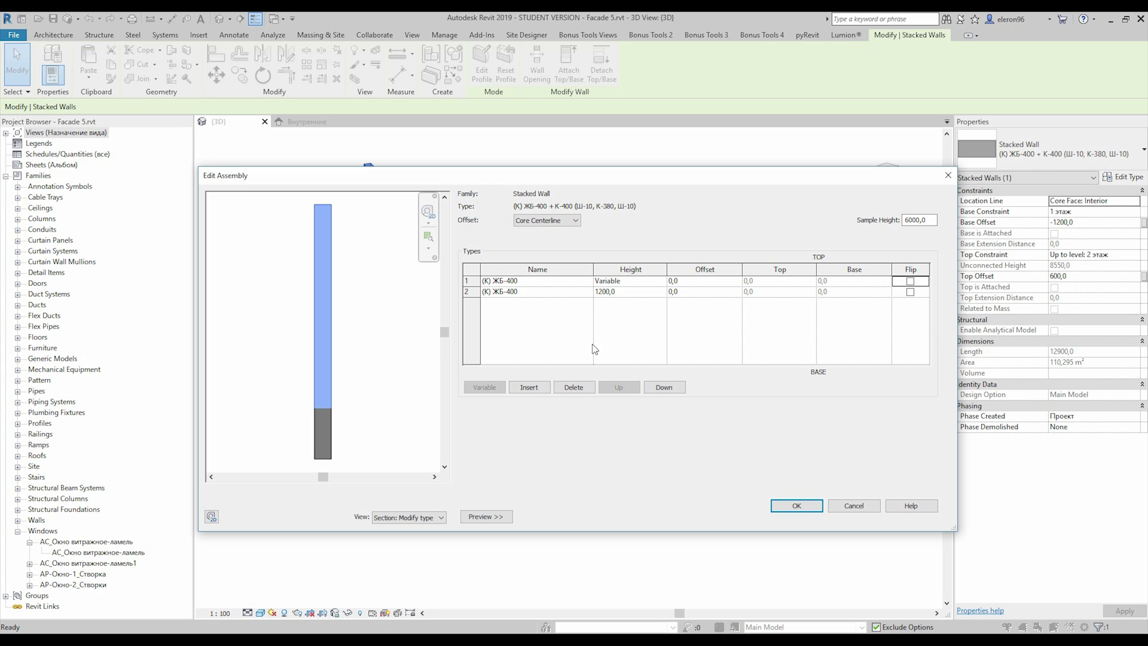
- Browse the wall types available for the upper component and discard all edits to the stacked wall type
left_click(590, 283)
left_click(587, 281)
scroll(580, 329, "up", 10)
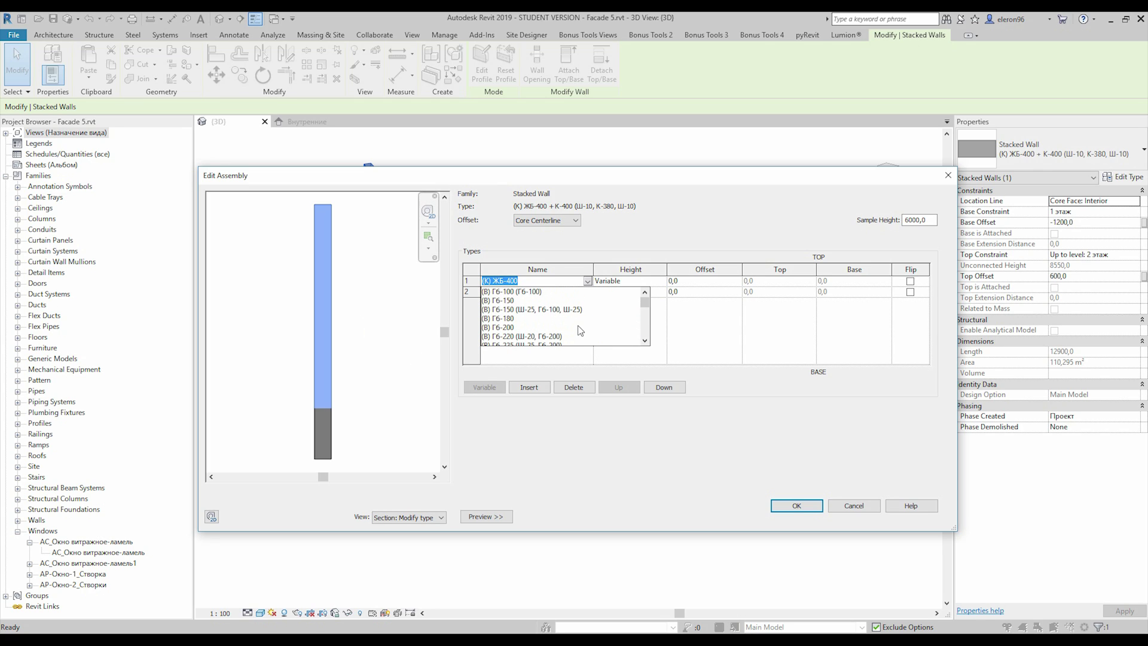
left_click(735, 349)
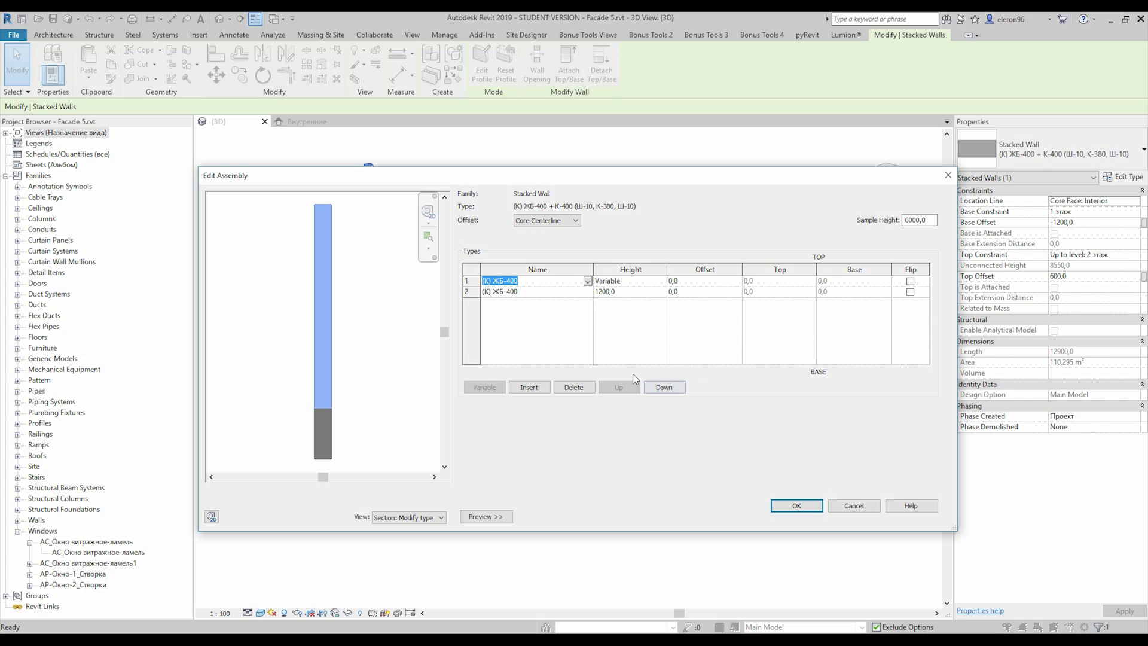
left_click(855, 507)
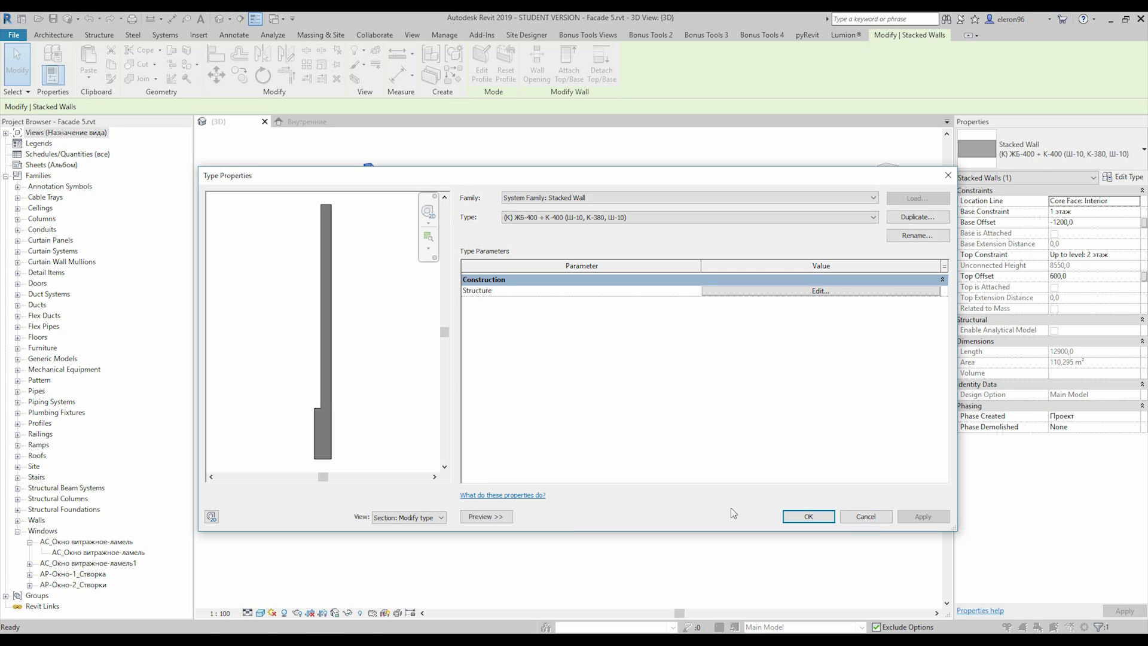
left_click(867, 513)
left_click(637, 478)
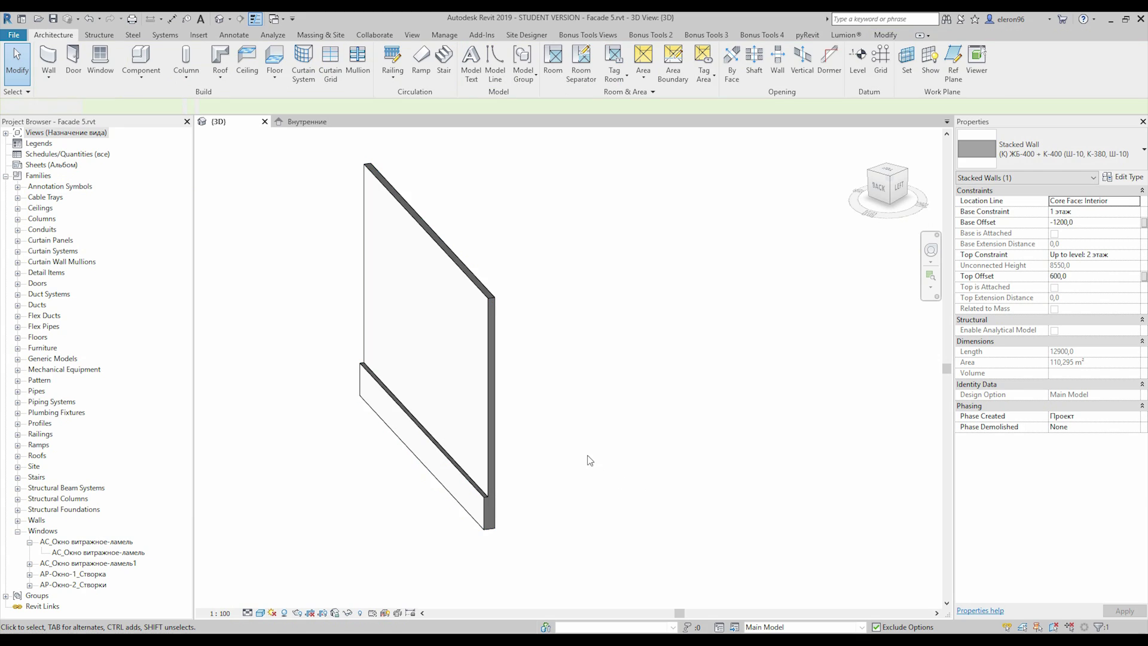
- Place a horizontal wall sweep along the top edge of the stacked wall
left_click(55, 81)
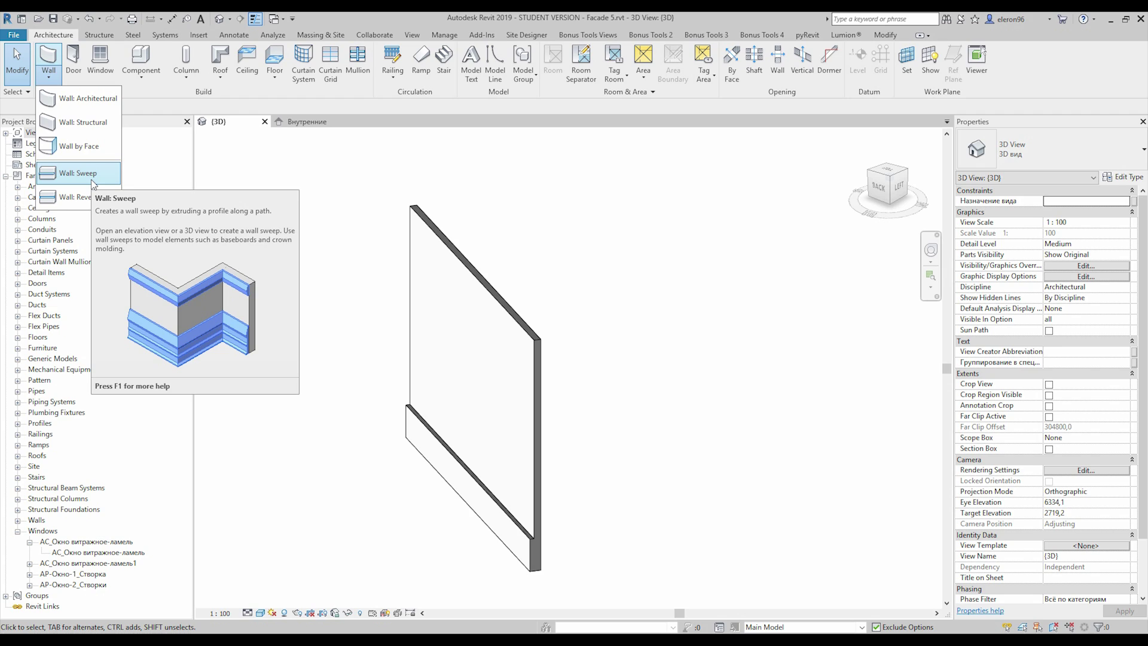
left_click(78, 173)
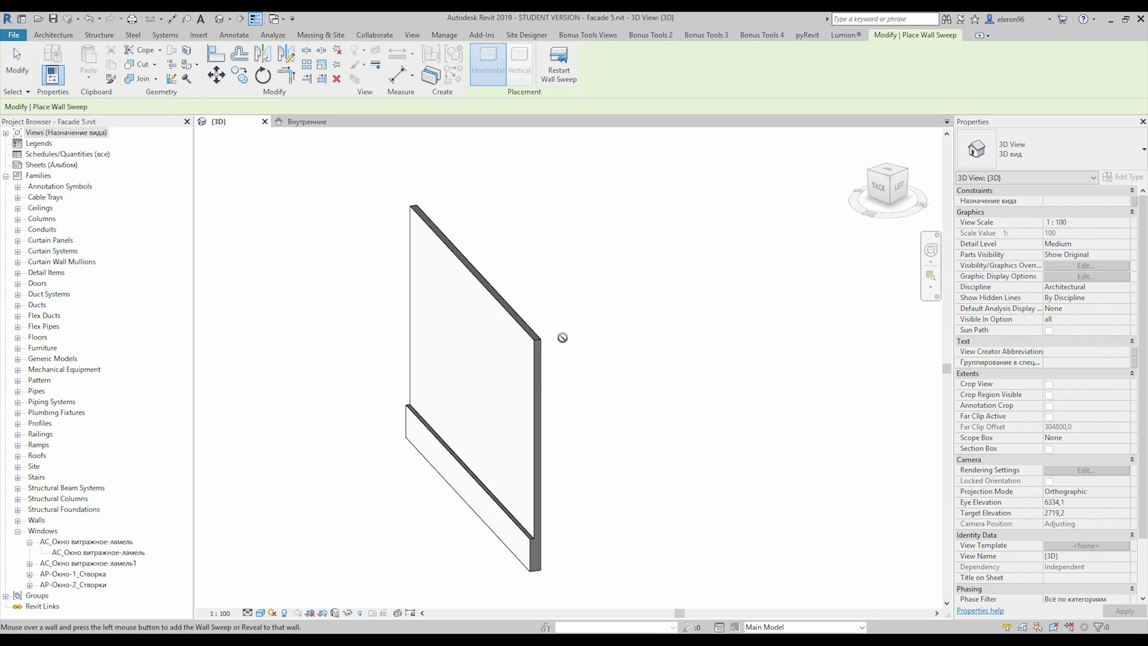
key("w")
key("a")
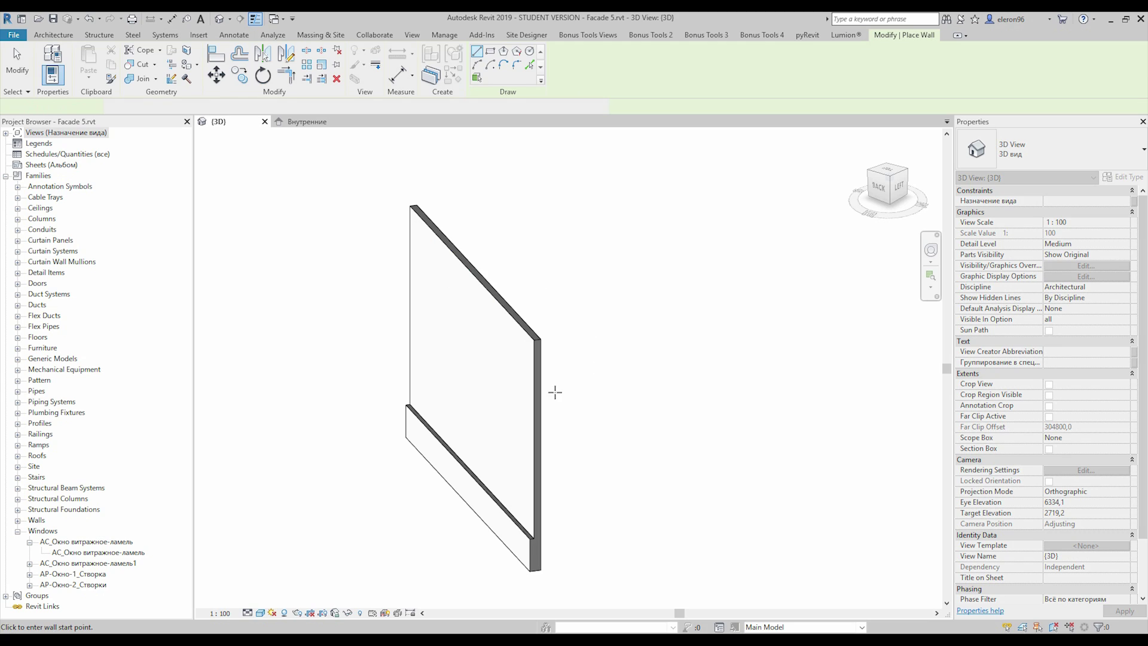
key("Escape")
key("Return")
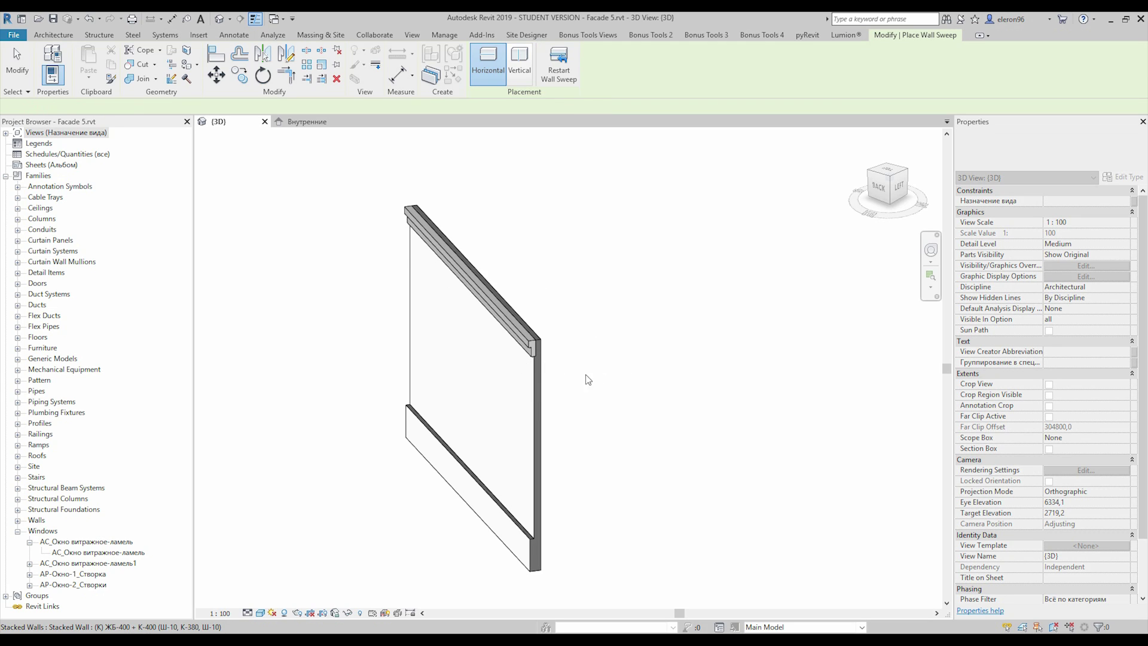
- Place a horizontal Прямоугольный 60x30 reveal across the stacked wall at about mid-height
middle_click_drag(587, 379, 619, 339, "shift")
key("Escape")
key("Escape")
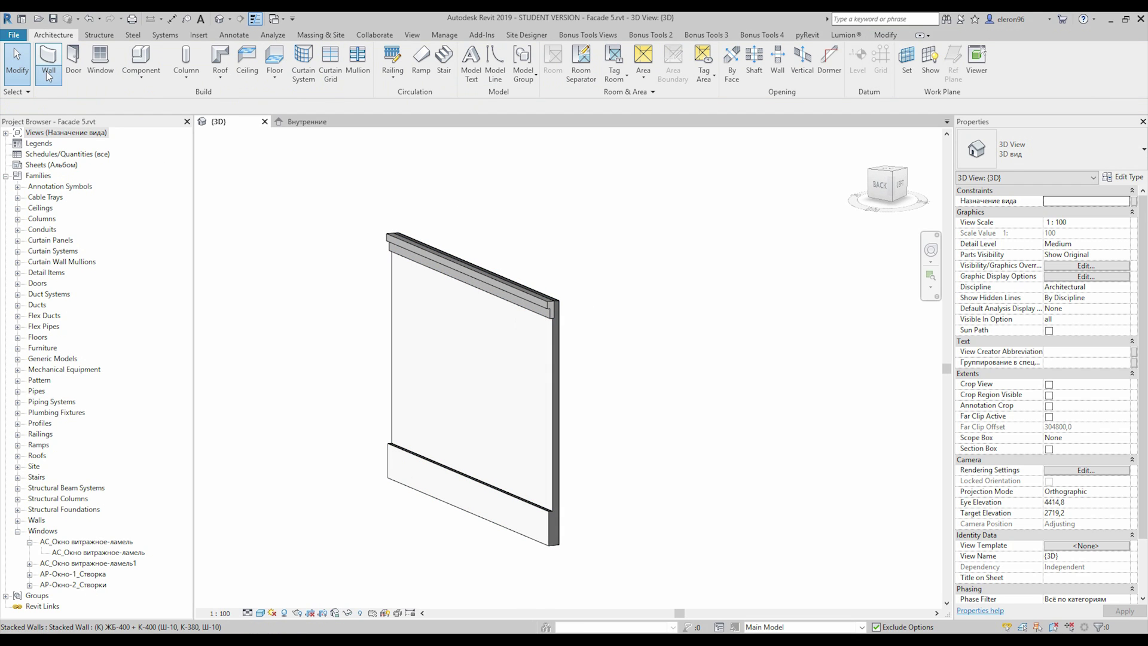
left_click(47, 76)
left_click(97, 209)
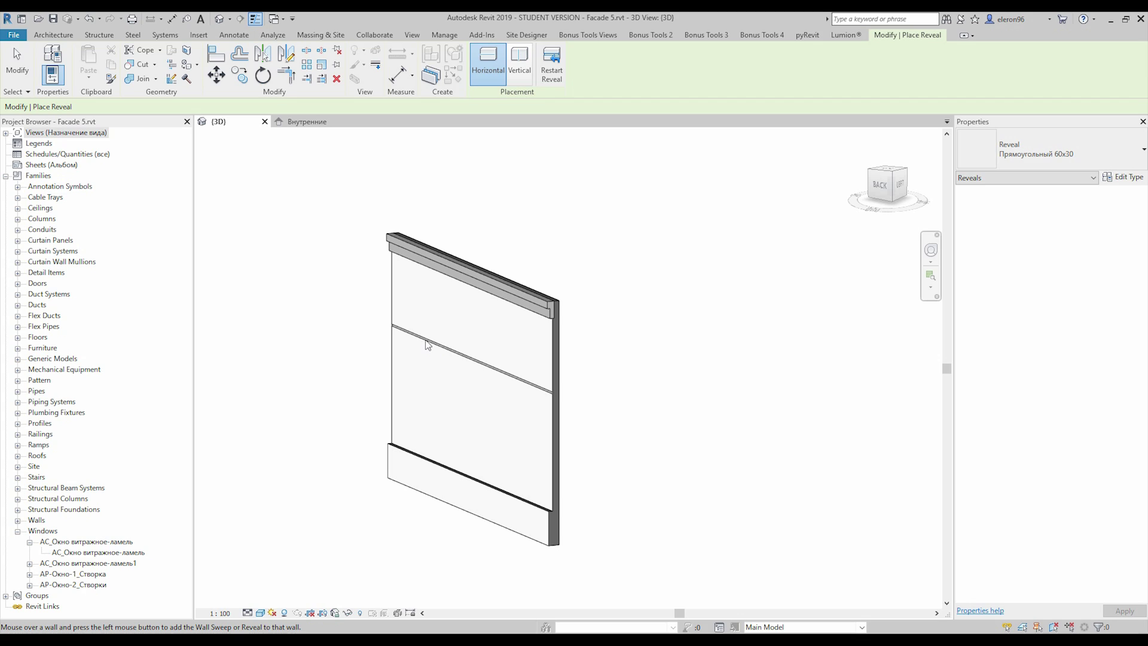
key("Escape")
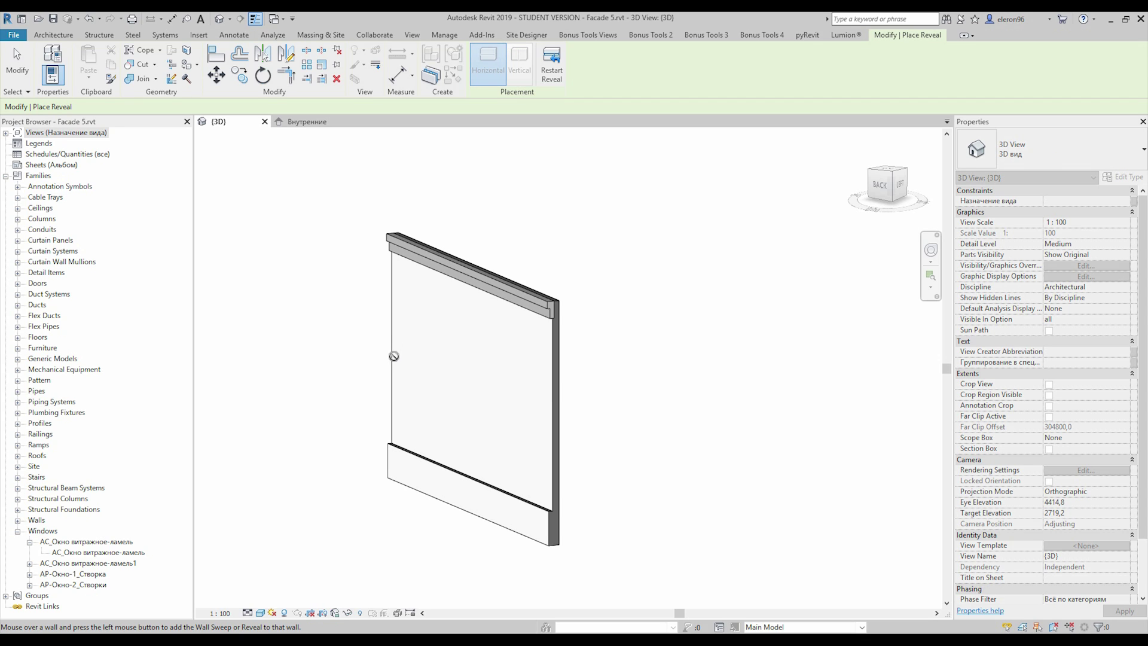
- Place a vertical K1_Карниз wall sweep at the middle of the stacked wall's length
key("w")
key("s")
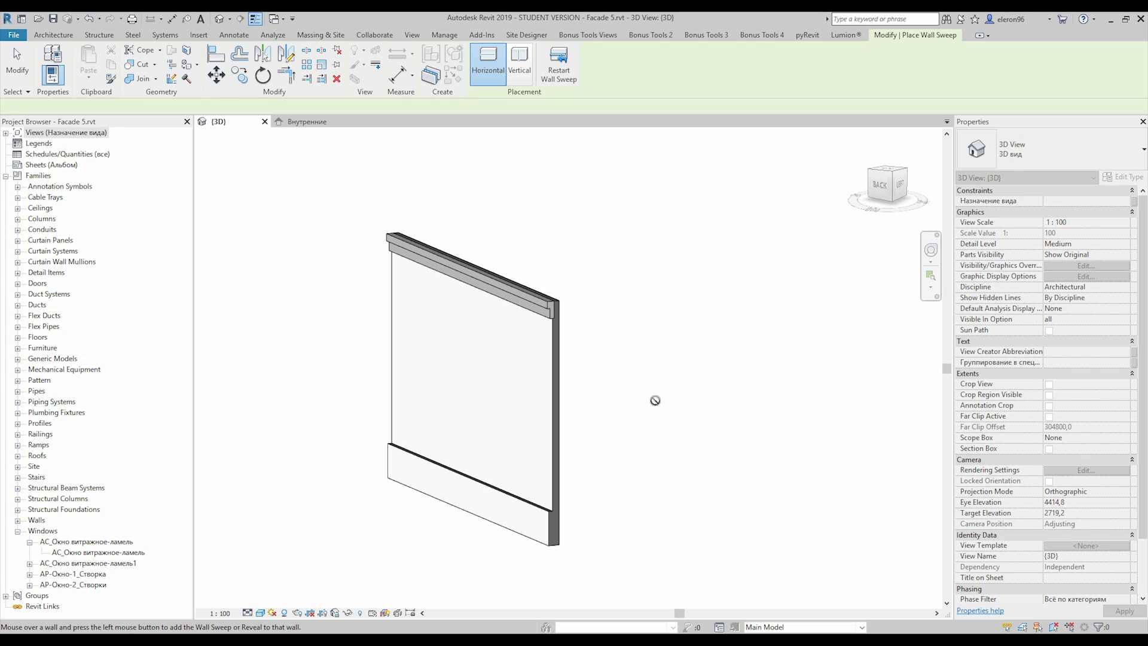
middle_click_drag(655, 400, 615, 410, "shift")
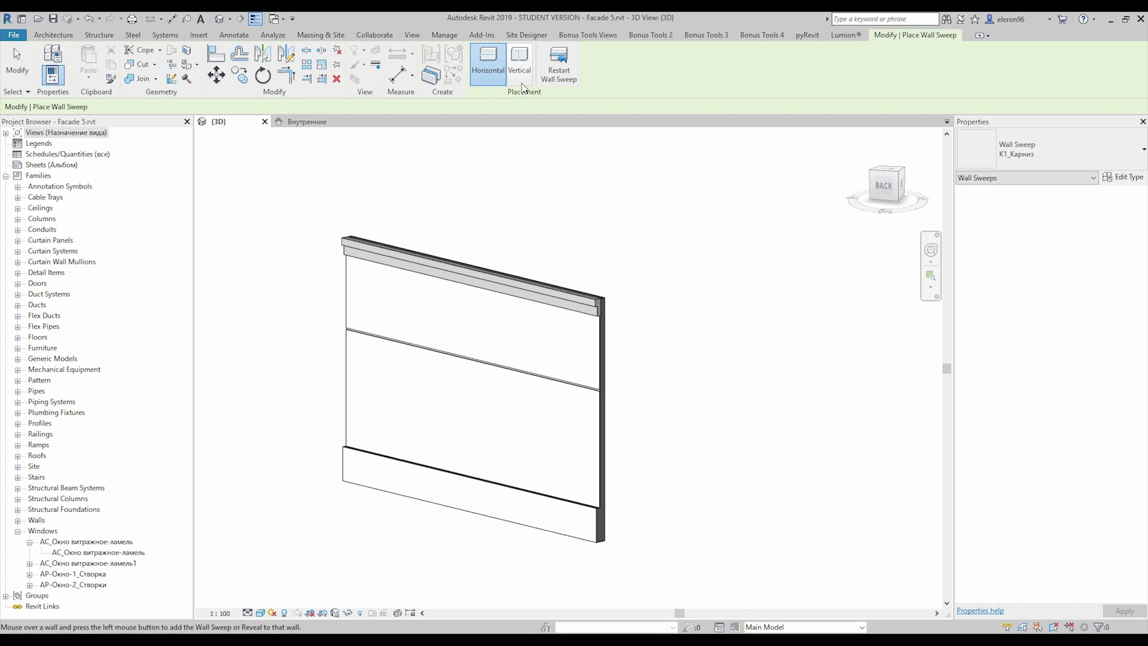
left_click(519, 63)
left_click(477, 358)
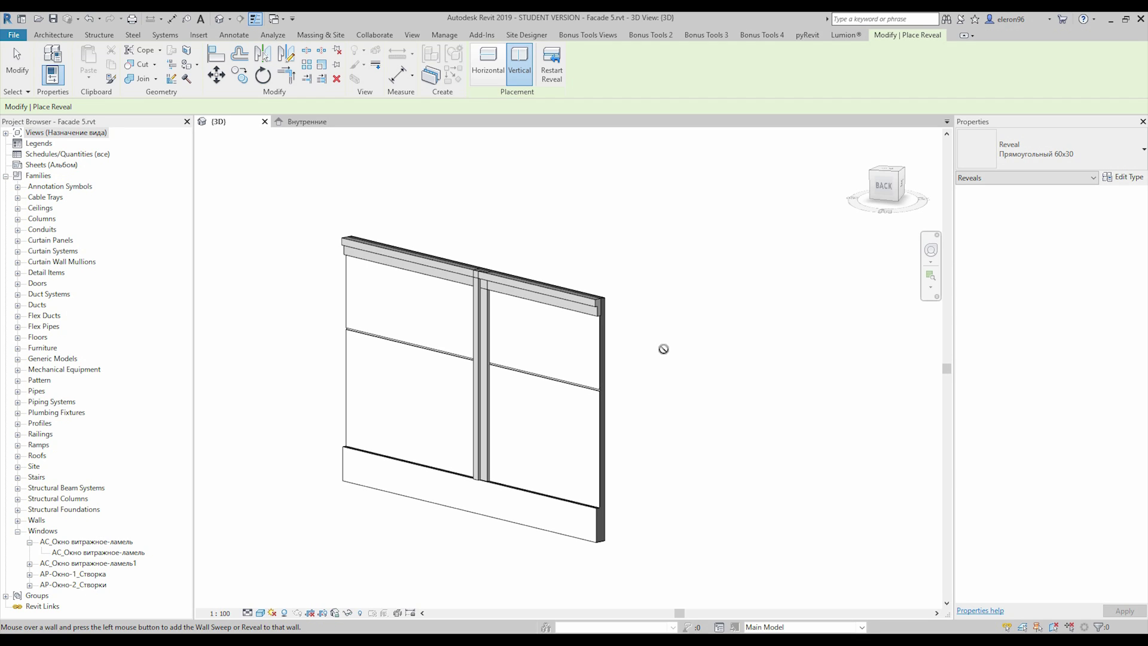
middle_click_drag(676, 261, 647, 341, "shift")
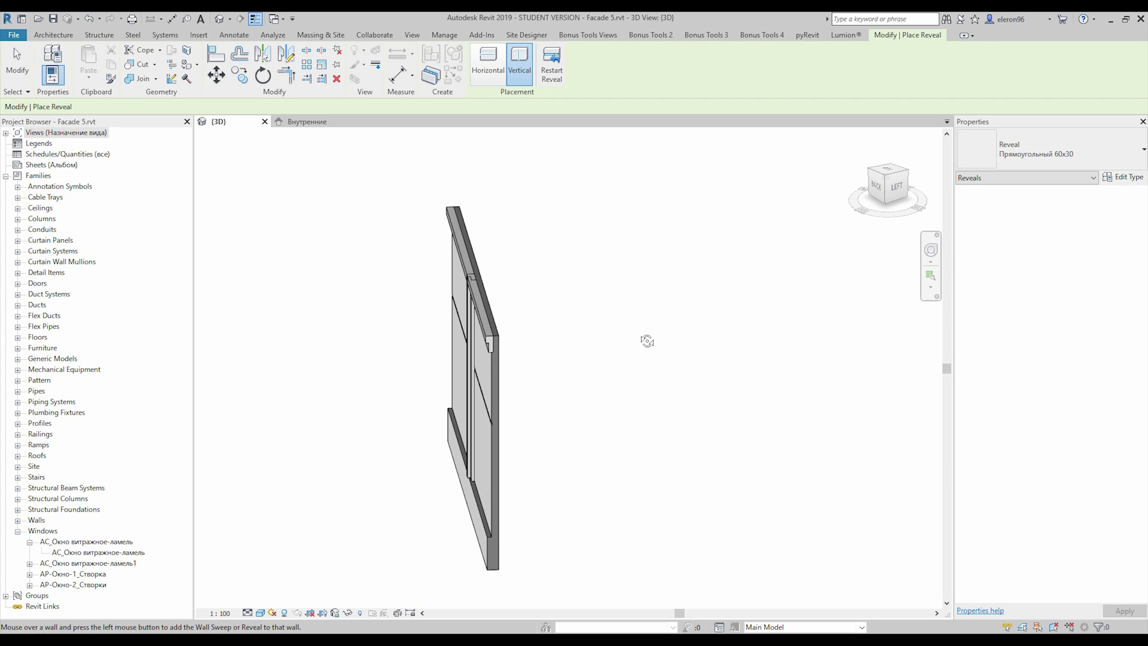
key("Escape")
- Enclose the selected stacked wall in a section box in the 3D view
left_click_drag(548, 375, 376, 187)
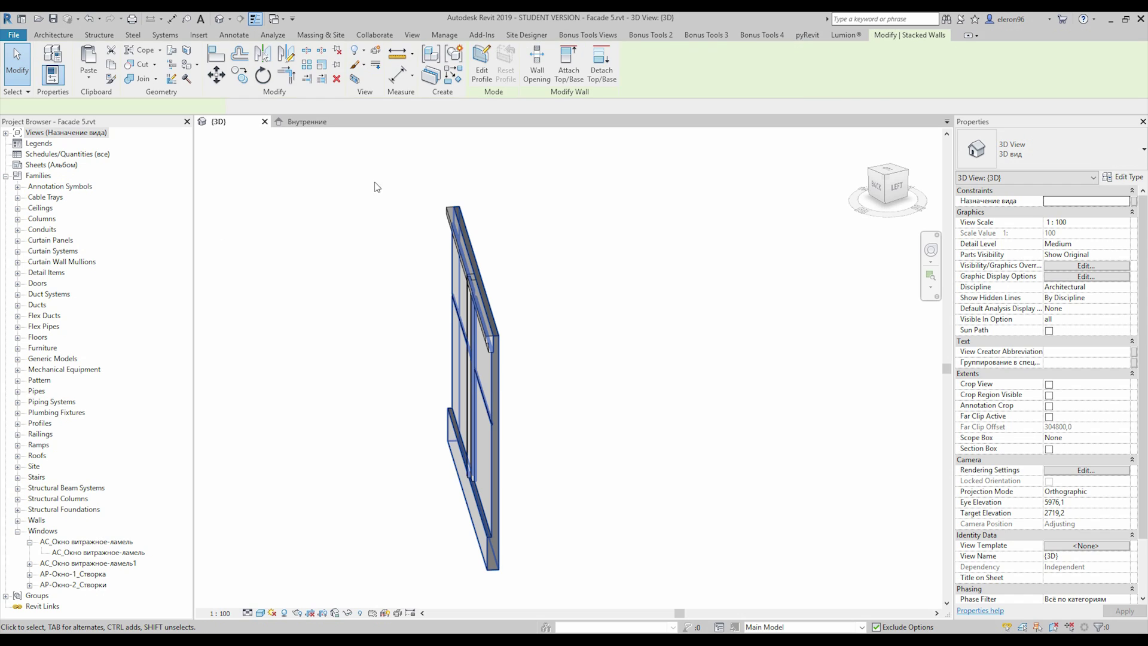
left_click(354, 78)
scroll(525, 295, "down", 2)
middle_click_drag(526, 295, 436, 200, "shift")
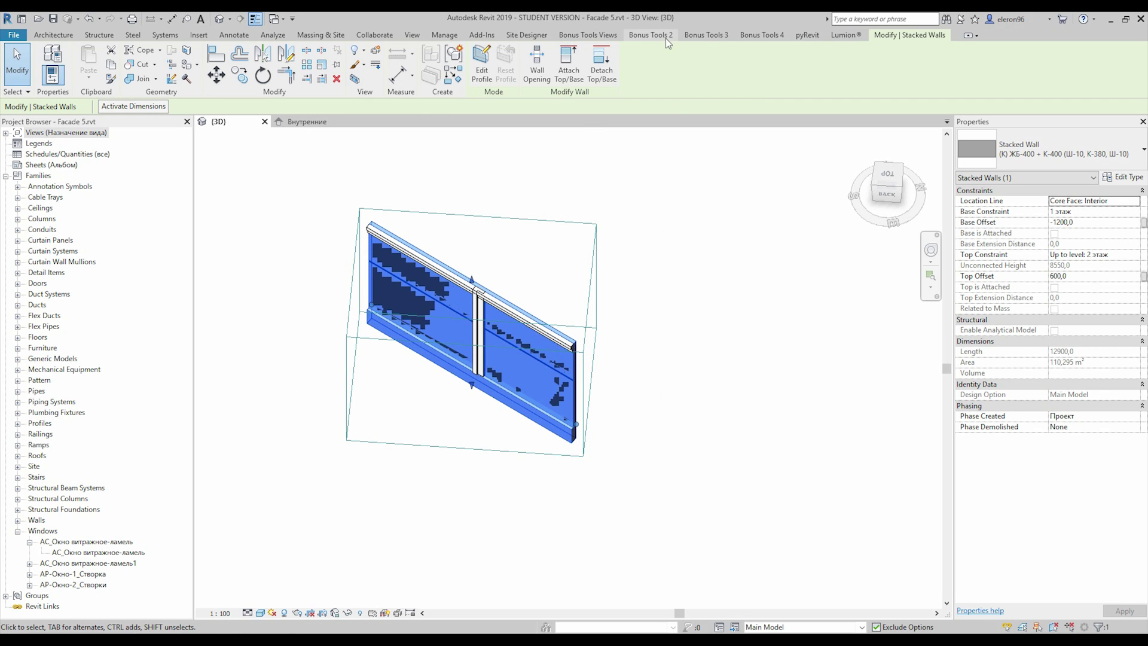
- Orient the section box to the stacked wall's face with pyRevit's Orient Section Box To Face
left_click(808, 35)
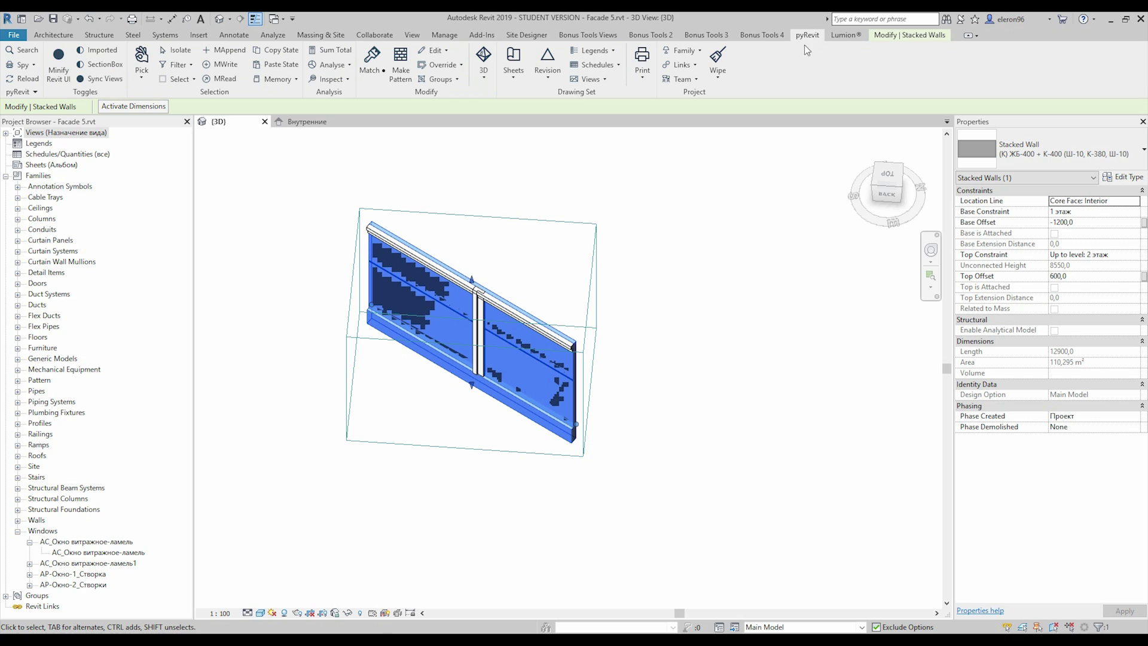
left_click(484, 76)
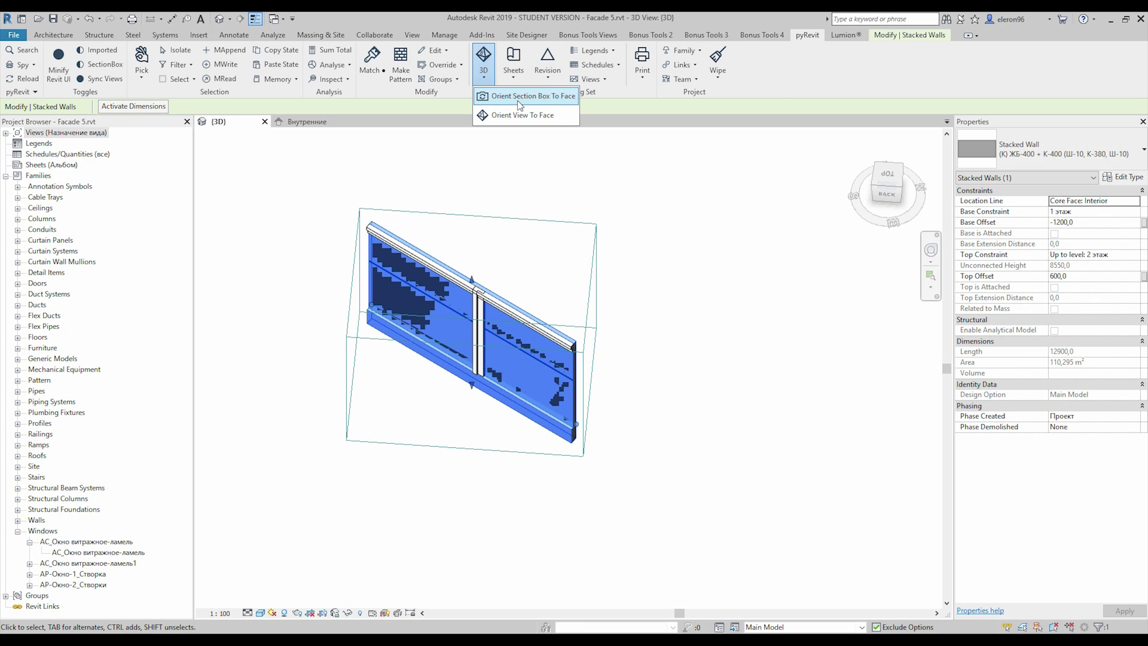
left_click(518, 97)
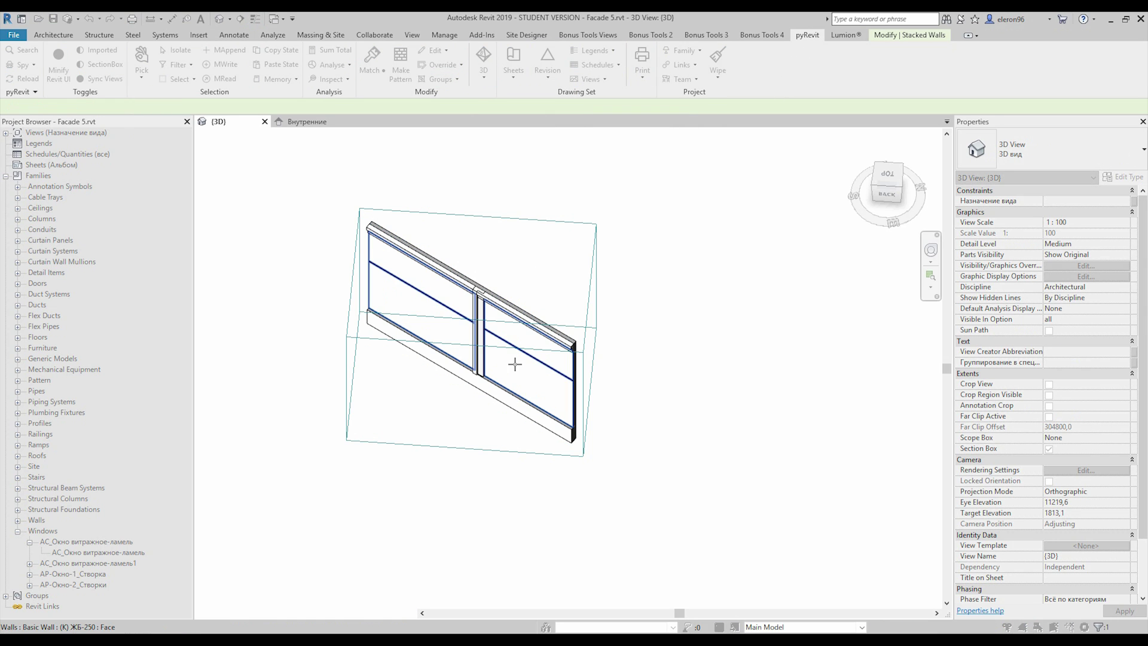
left_click(514, 364)
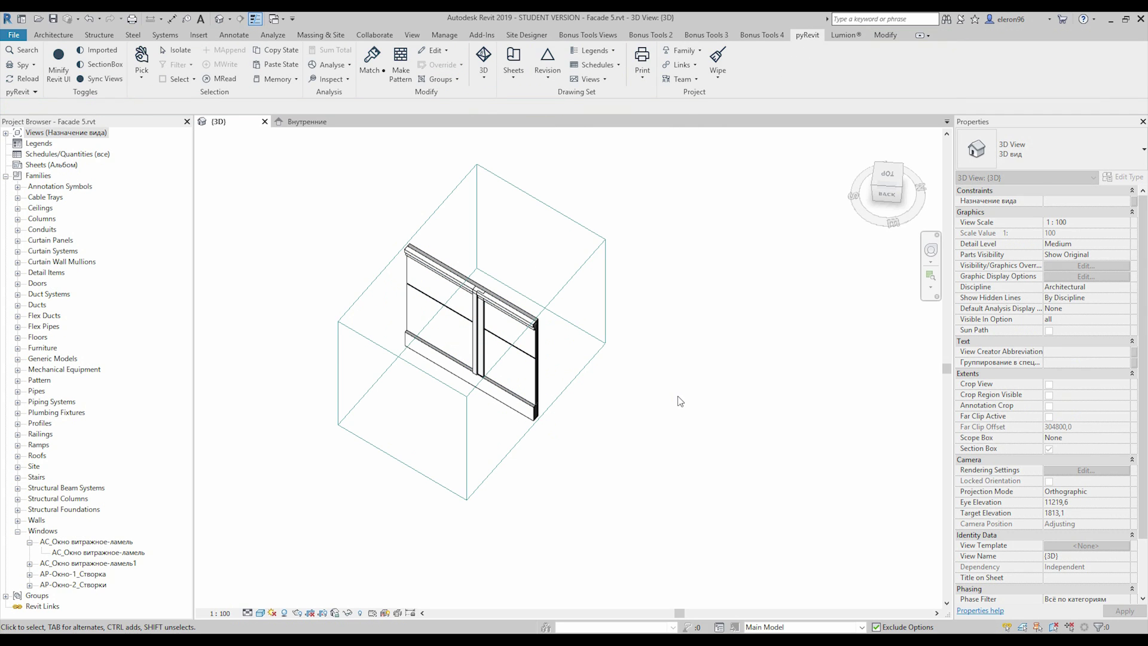
- Stretch the section box well beyond the ends and faces of the stacked wall
left_click(501, 376)
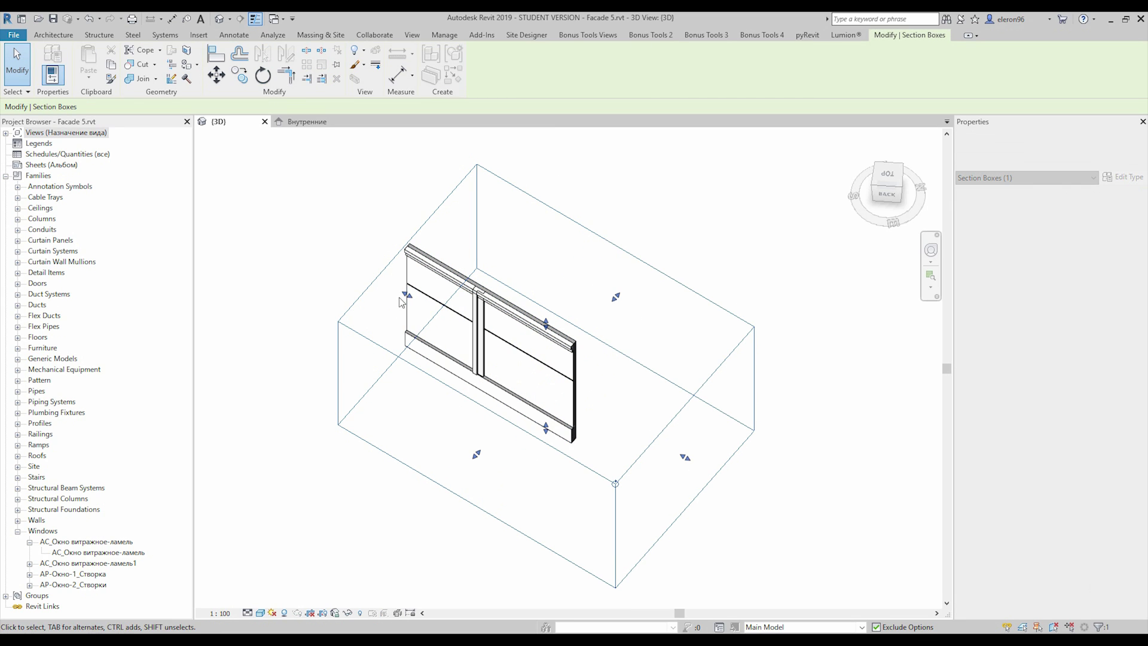
left_click_drag(405, 295, 293, 239)
left_click_drag(561, 265, 661, 174)
left_click(643, 279)
middle_click_drag(646, 281, 604, 337, "shift")
- Draw a straight (Н) Ш-30 basic wall about 12200 mm long, parallel to the stacked wall
left_click(53, 34)
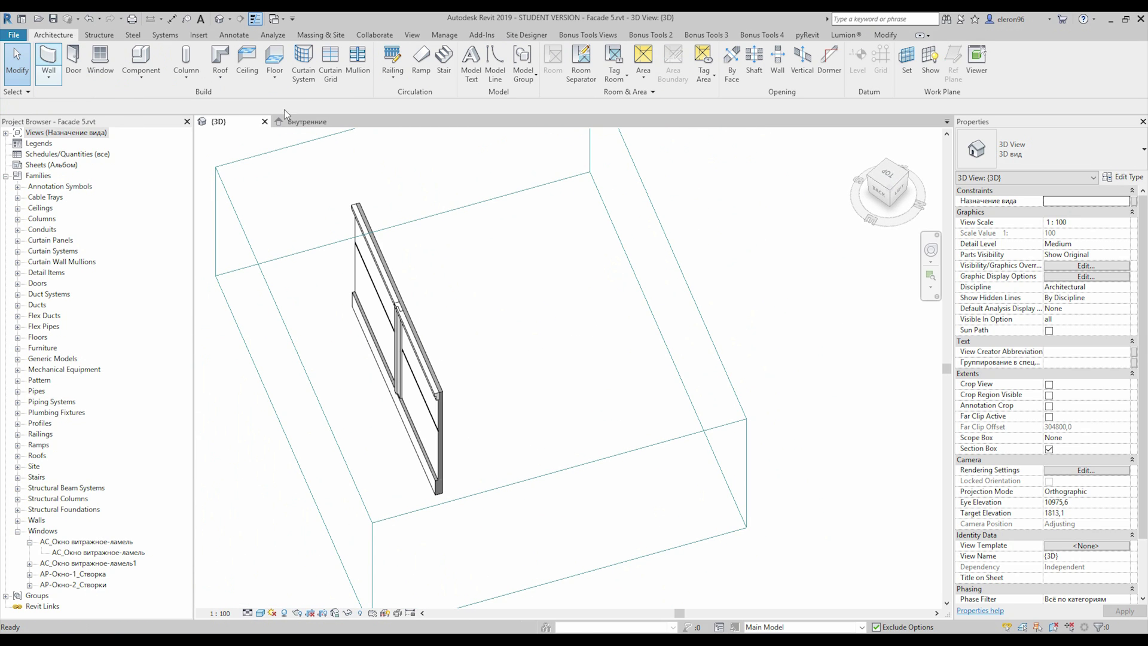
left_click(1065, 160)
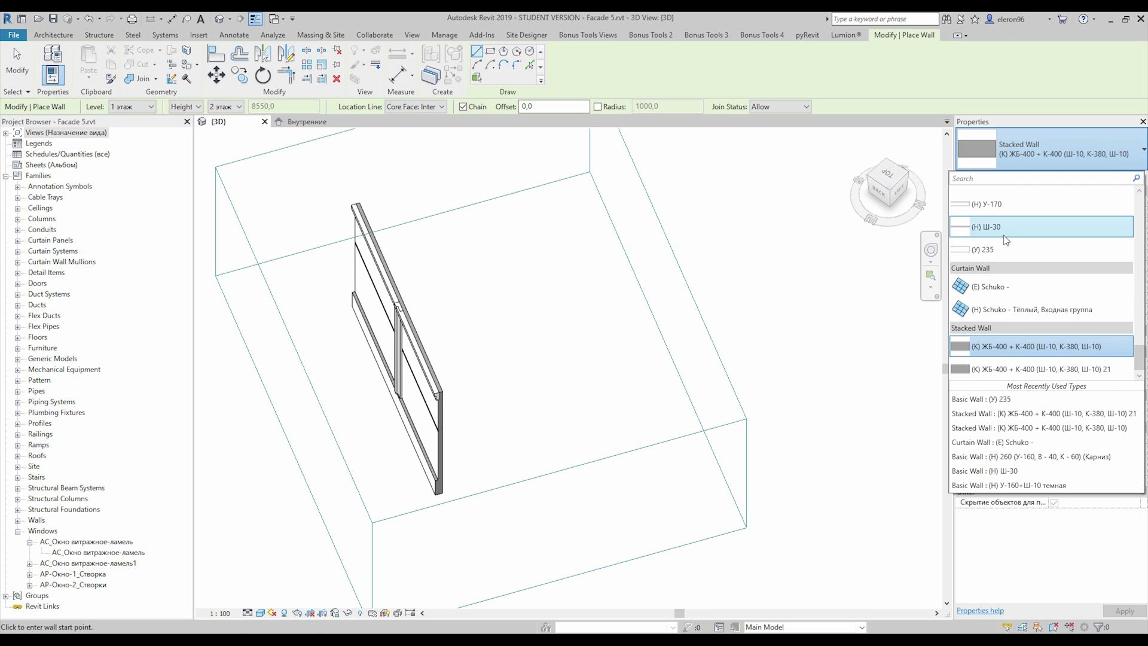
left_click(1004, 227)
left_click(480, 275)
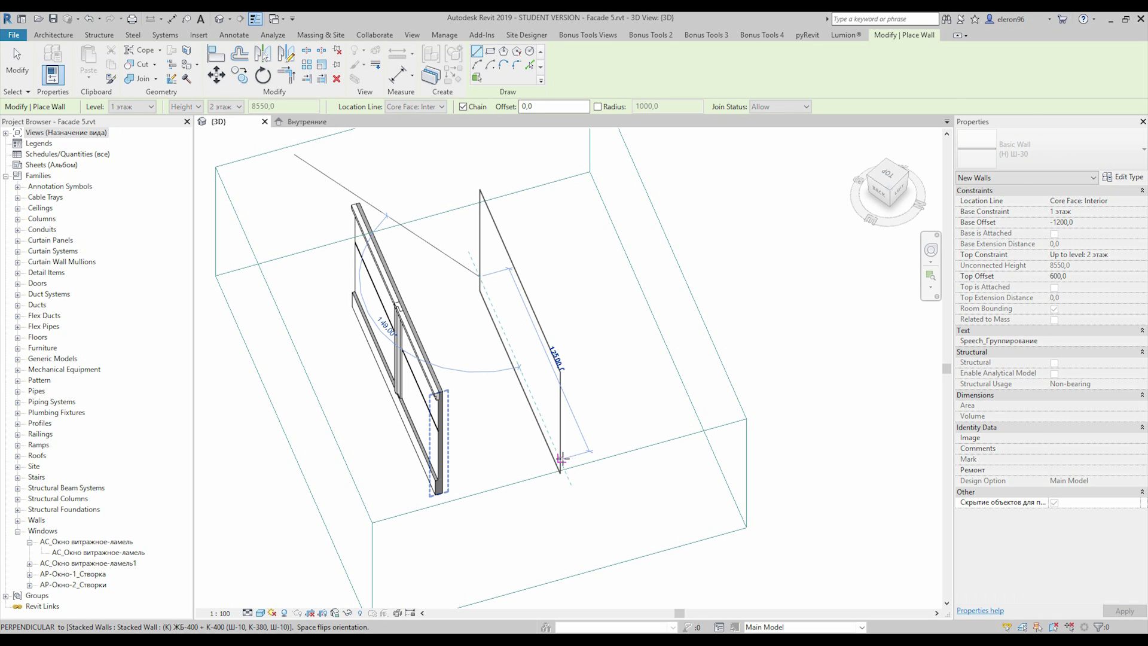
left_click(561, 460)
key("Escape")
key("Escape")
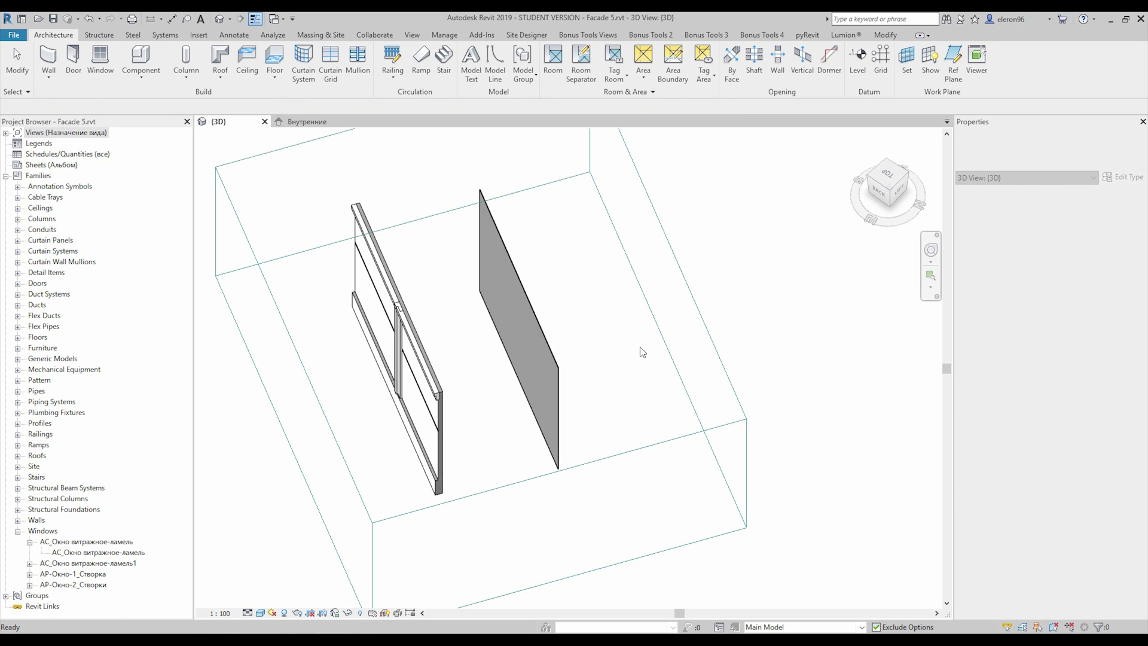
- Open the layer structure of the new wall's (Н) Ш-30 type for editing
middle_click_drag(642, 352, 531, 348, "shift")
left_click(531, 348)
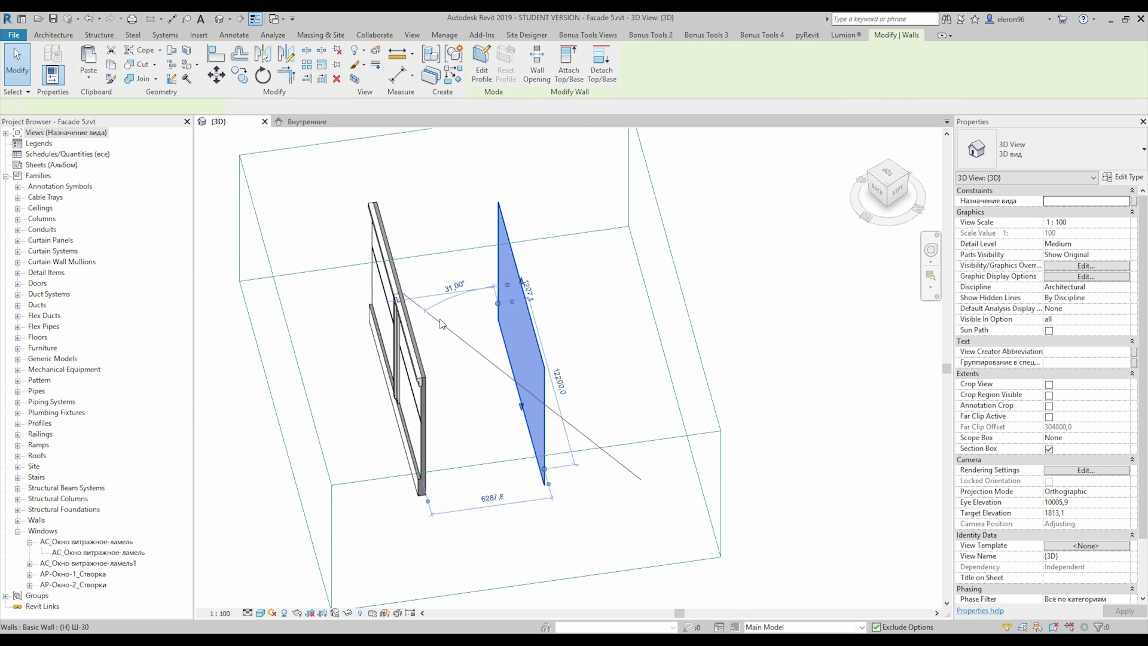
left_click(1116, 179)
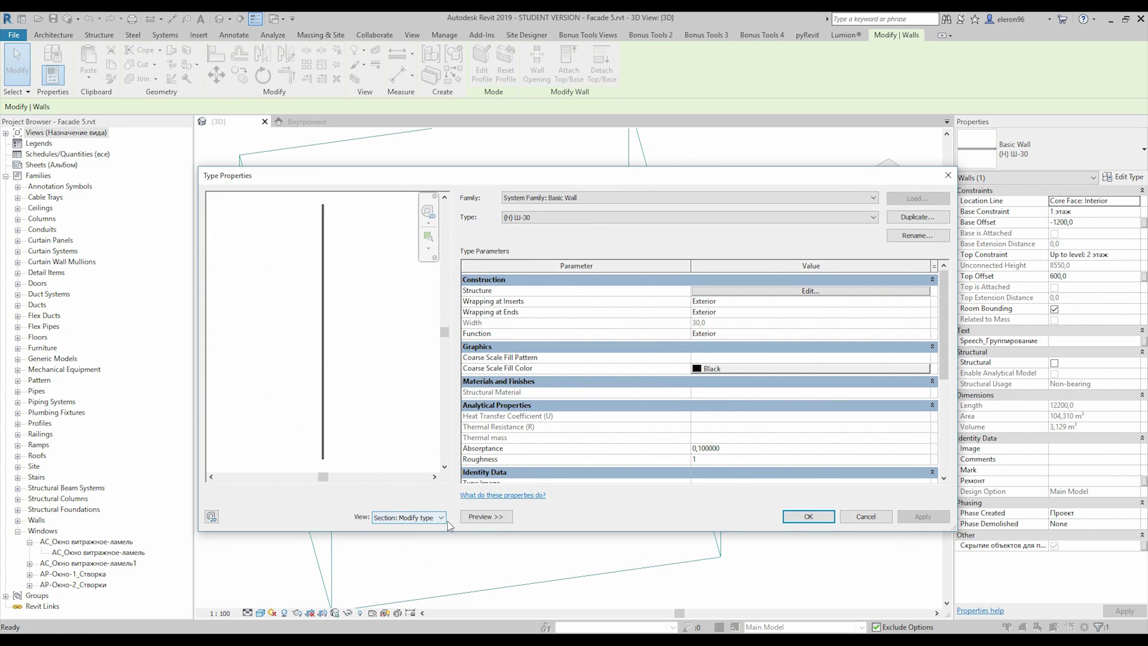
left_click(757, 293)
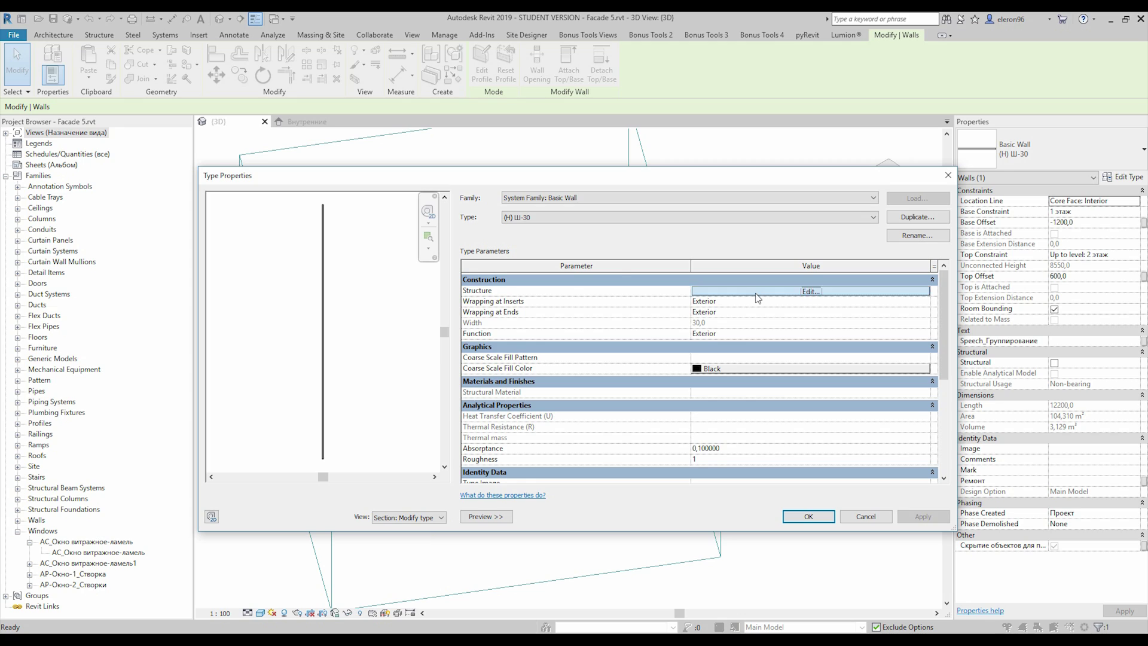
left_click_drag(534, 158, 579, 148)
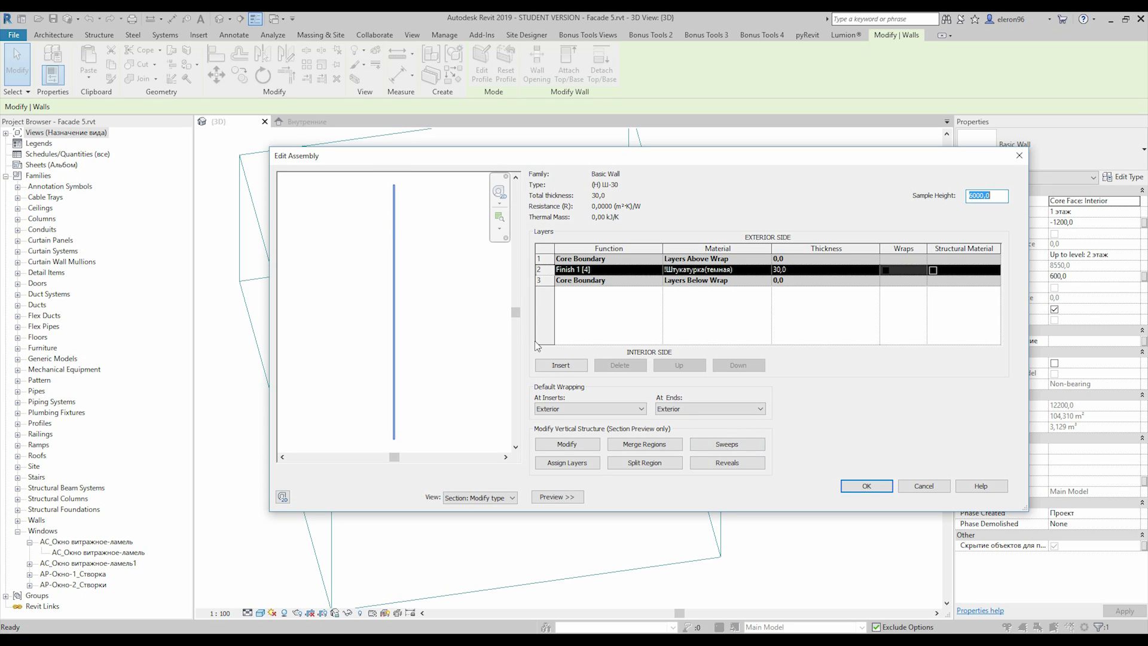
- Add a sweep with the "Выступающ…" profile to the (Н) Ш-30 wall type's structure
left_click(728, 447)
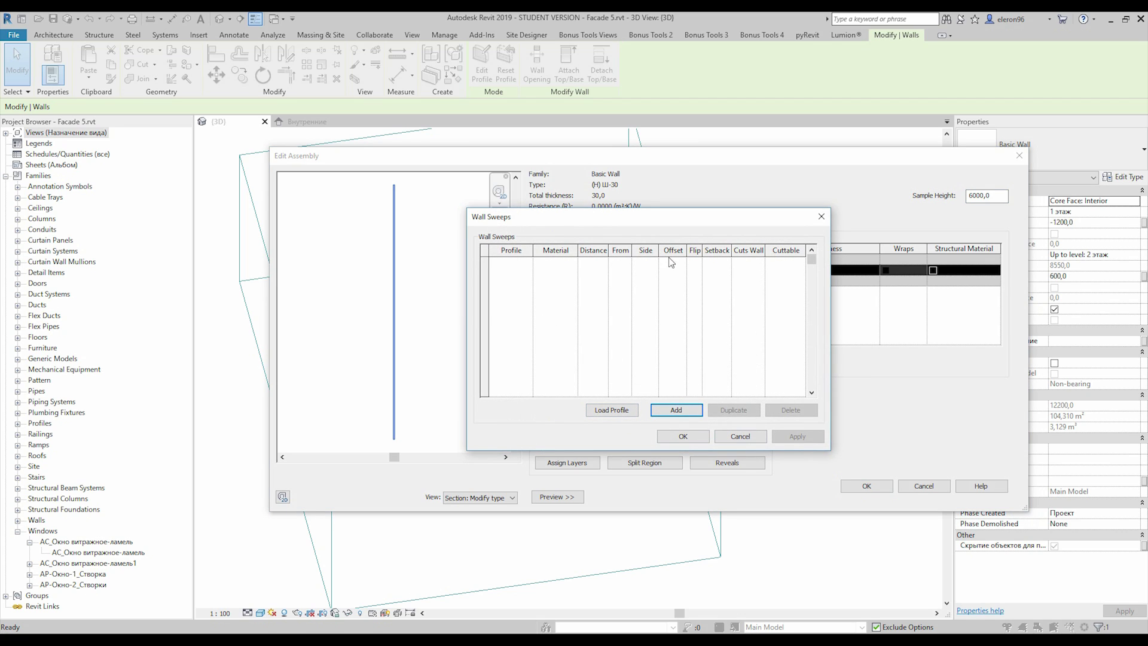
left_click_drag(677, 224, 648, 200)
left_click(647, 385)
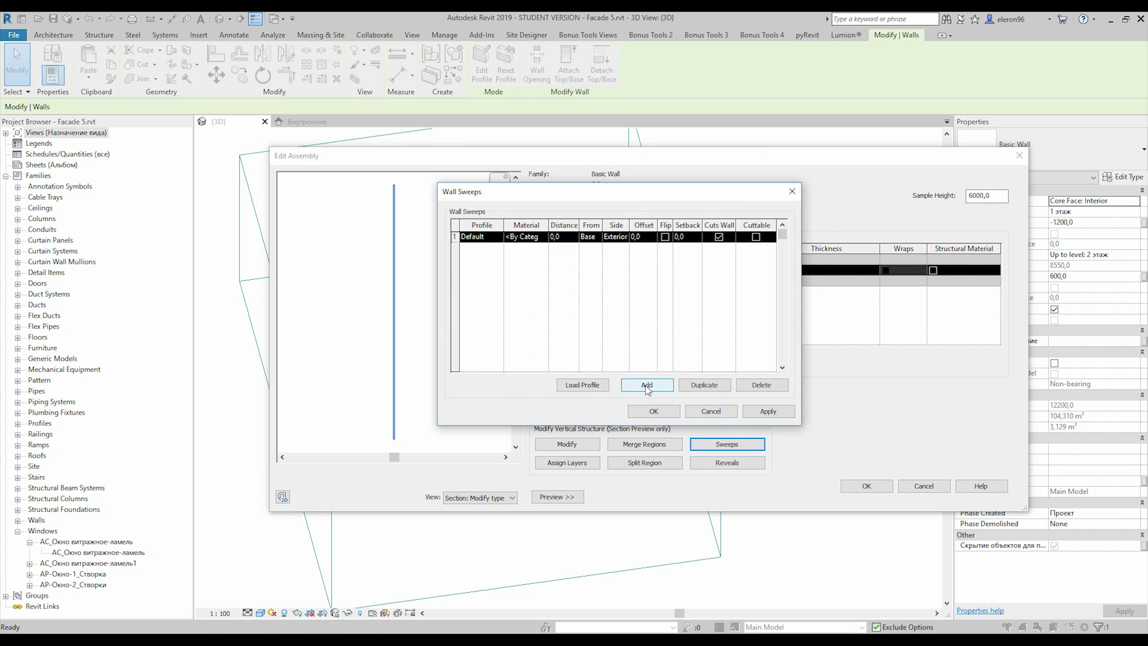
left_click(499, 239)
left_click(498, 238)
left_click(506, 262)
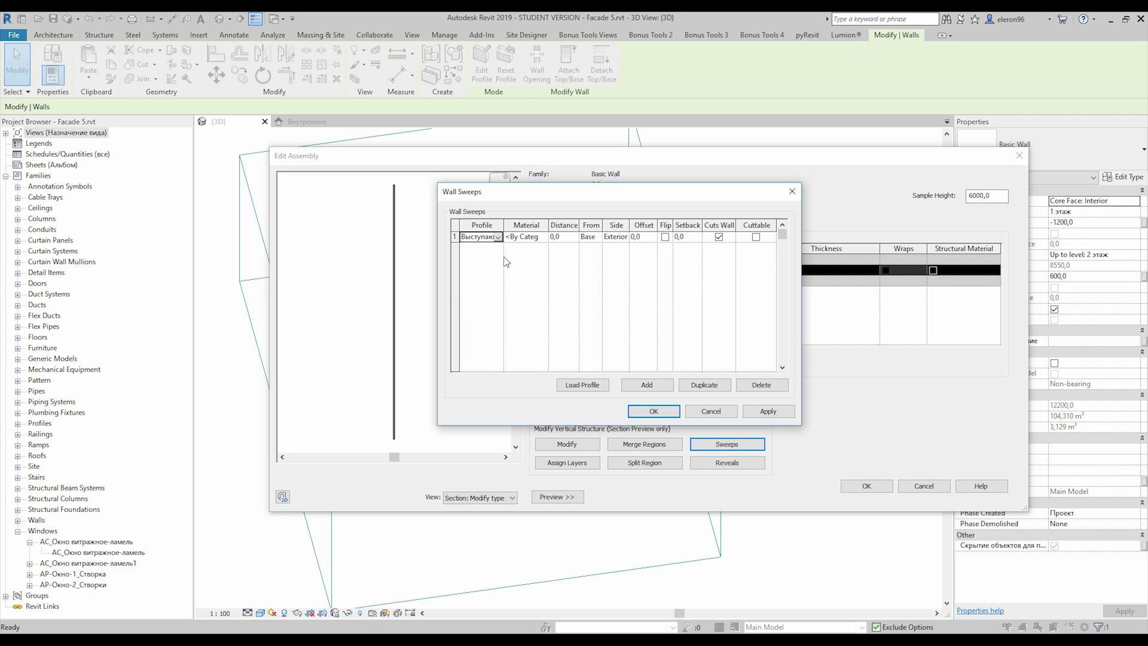
left_click(654, 410)
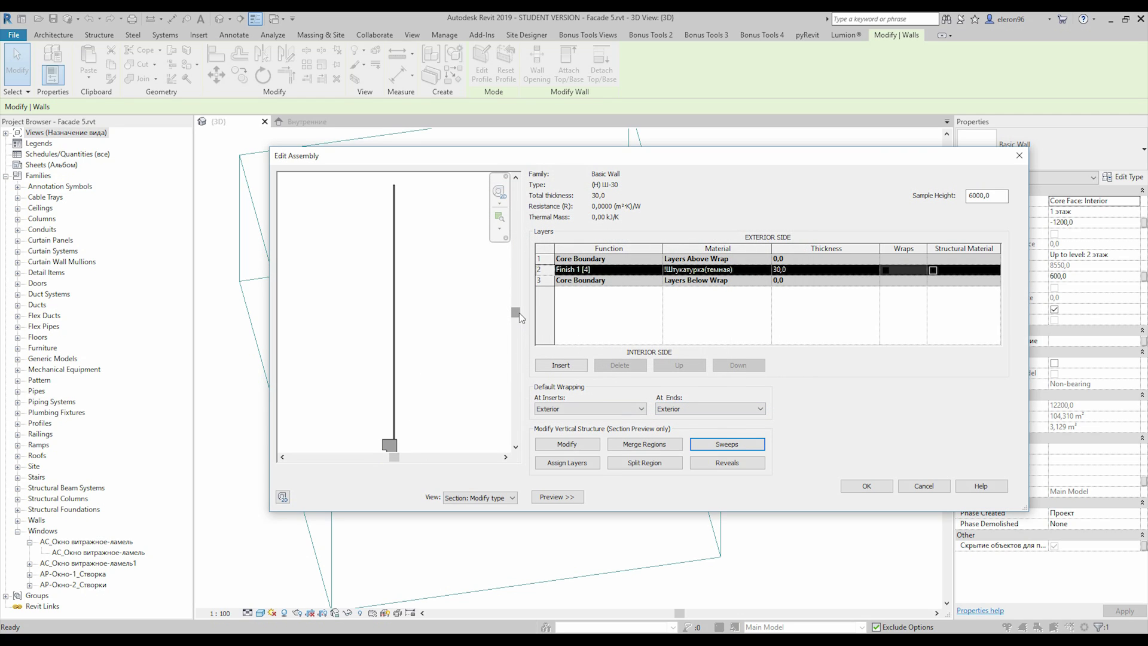
left_click_drag(516, 313, 516, 345)
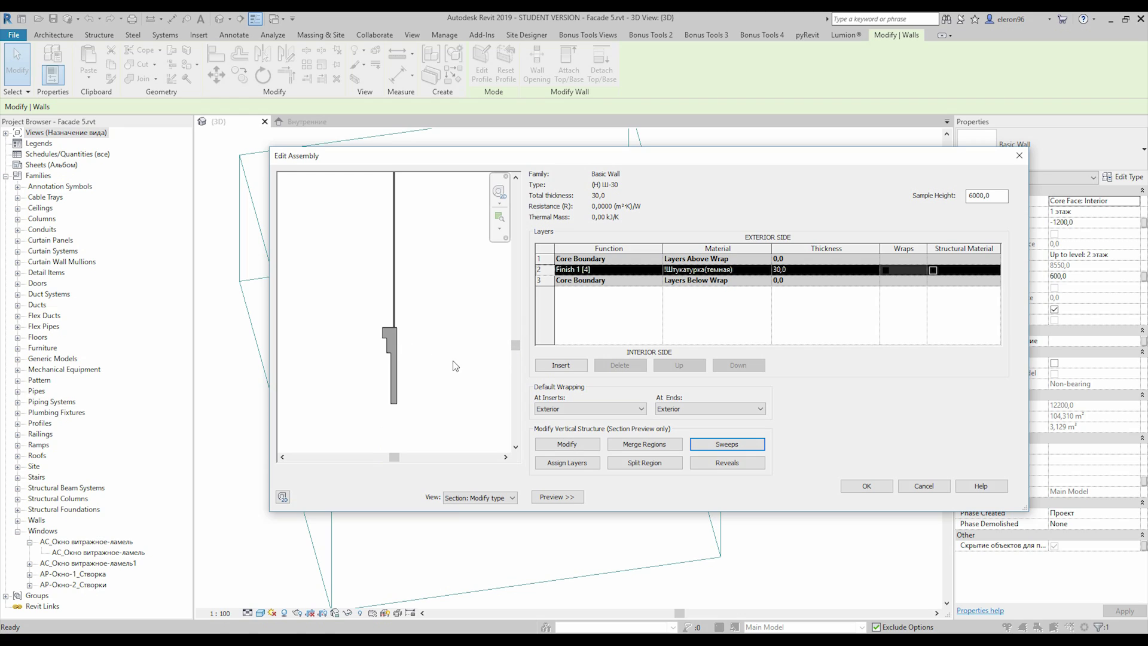
- Try a distance of 2000 from the base for the wall type's sweep
left_click(727, 443)
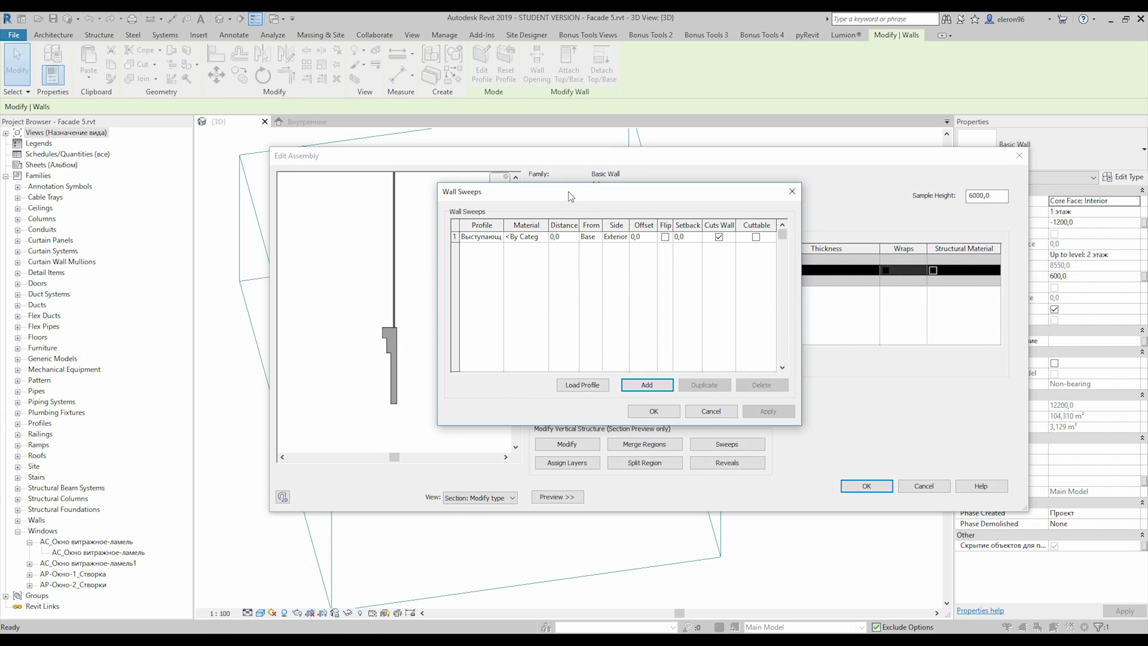
left_click_drag(578, 197, 606, 209)
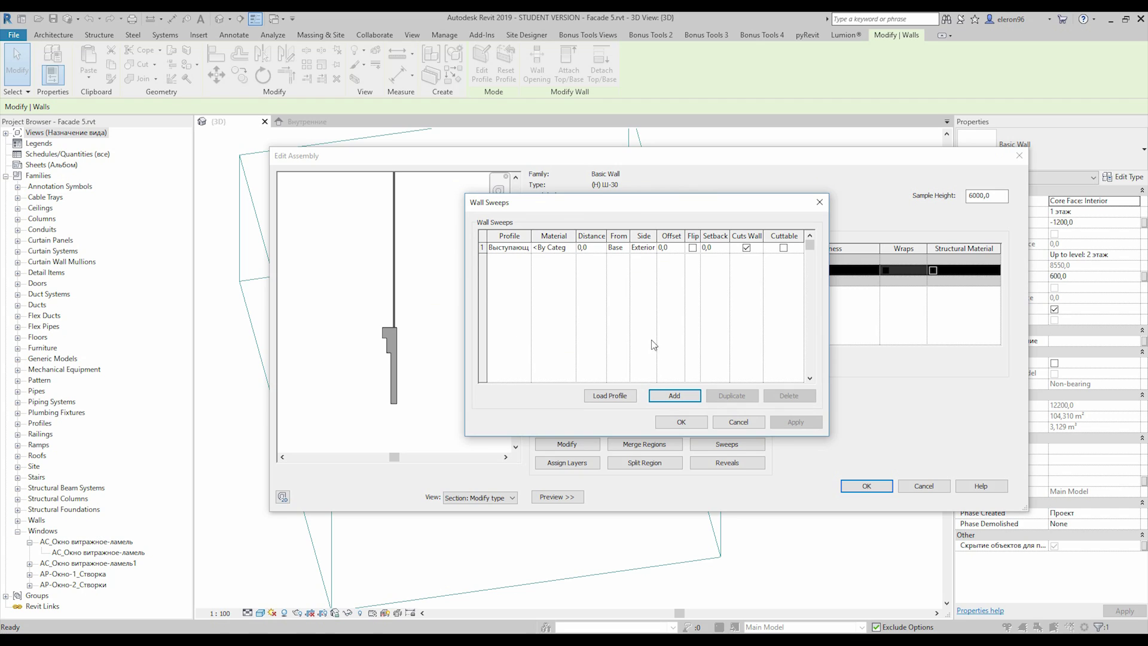
left_click(592, 251)
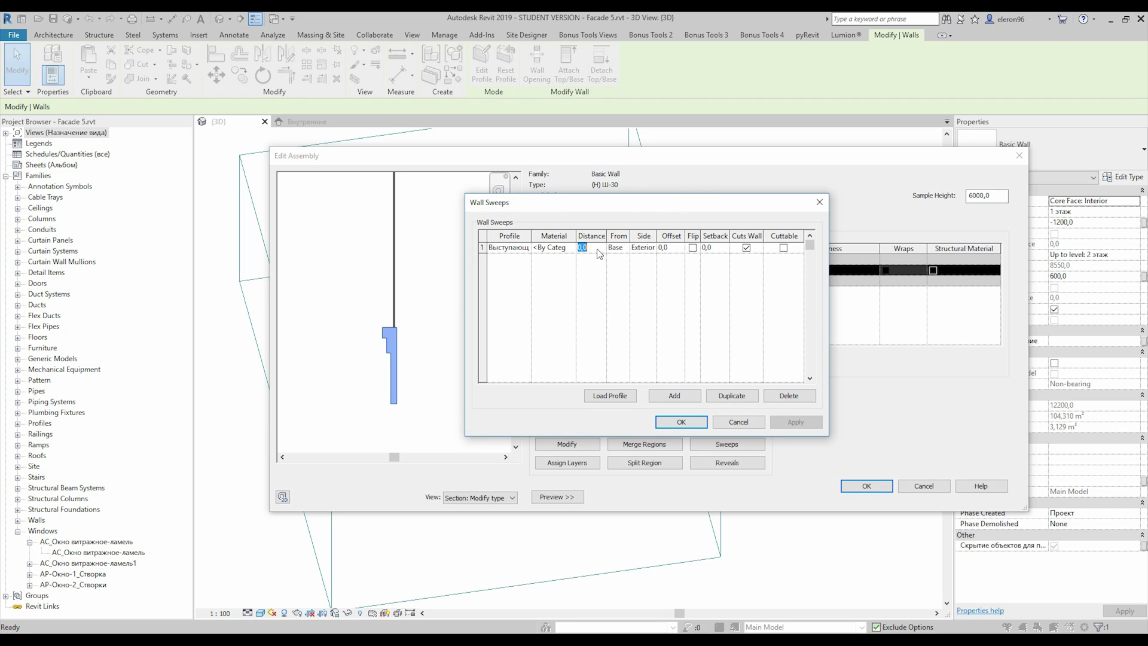
type("5")
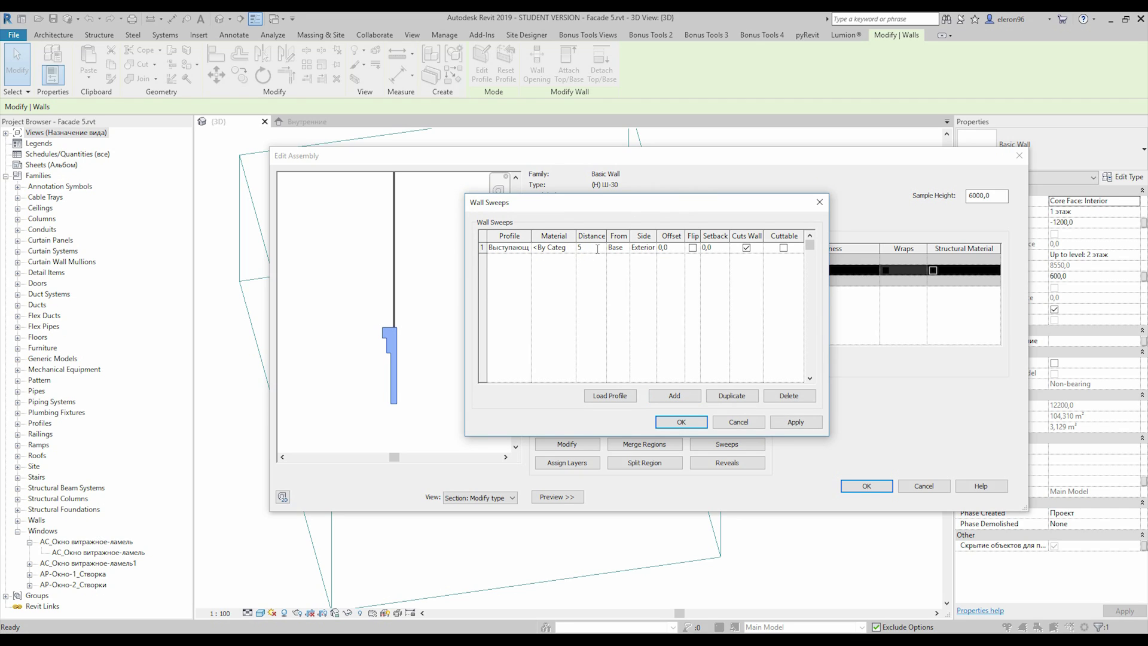
key("Tab")
left_click(682, 421)
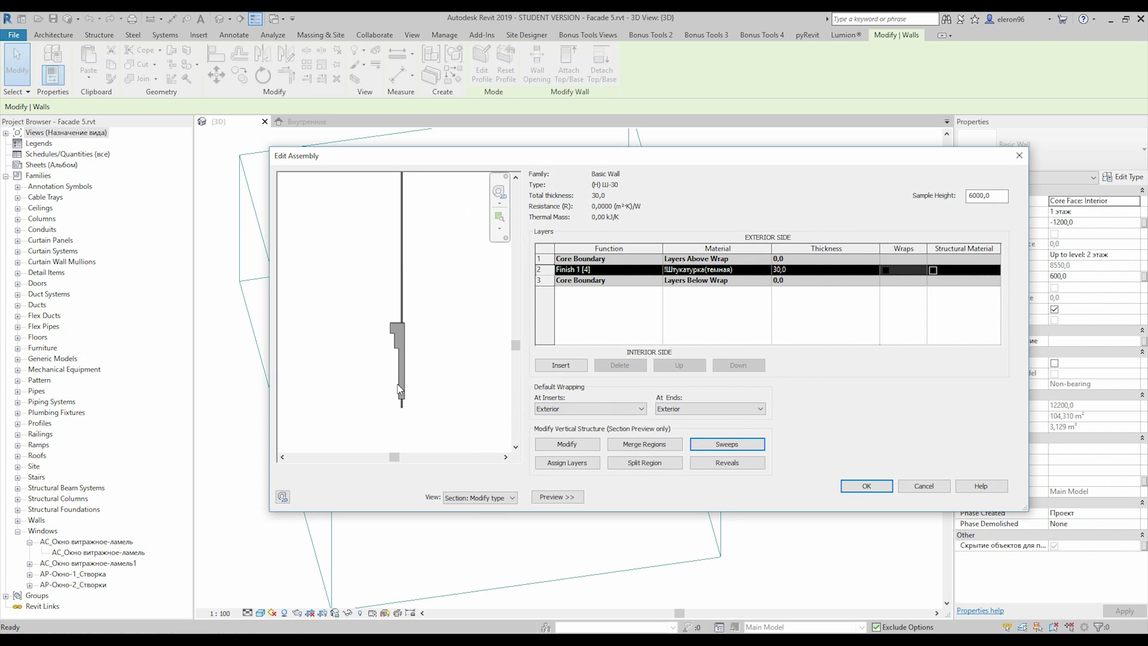
- Set the sweep's distance from the base to 6000 and apply it to the wall assembly
left_click(722, 444)
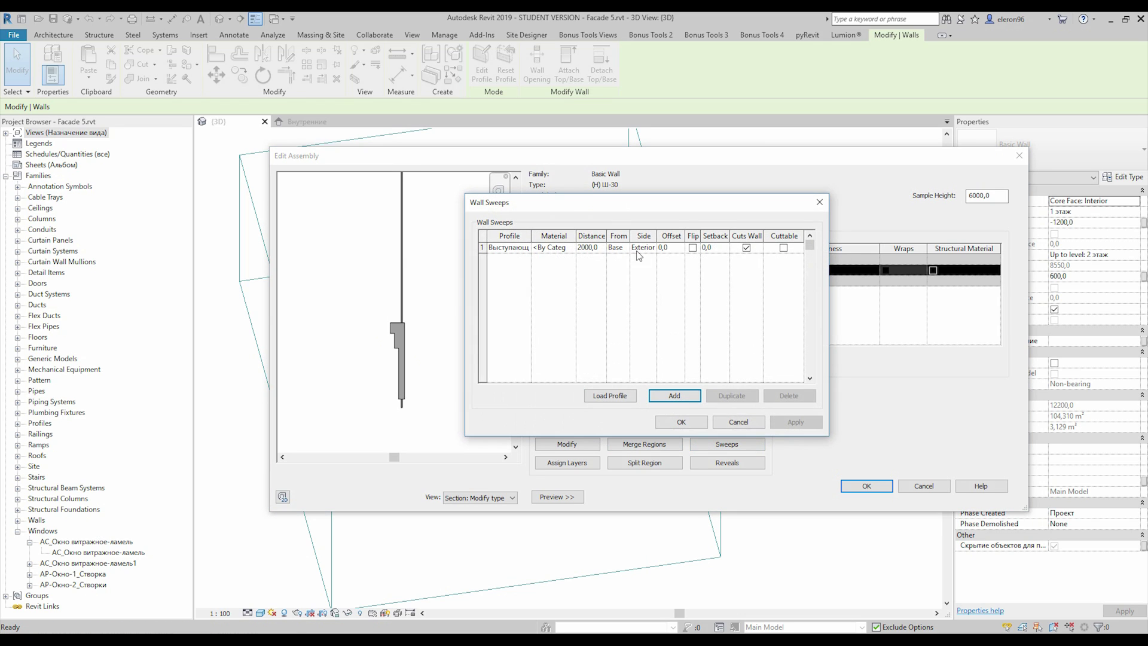
left_click(593, 248)
type("600")
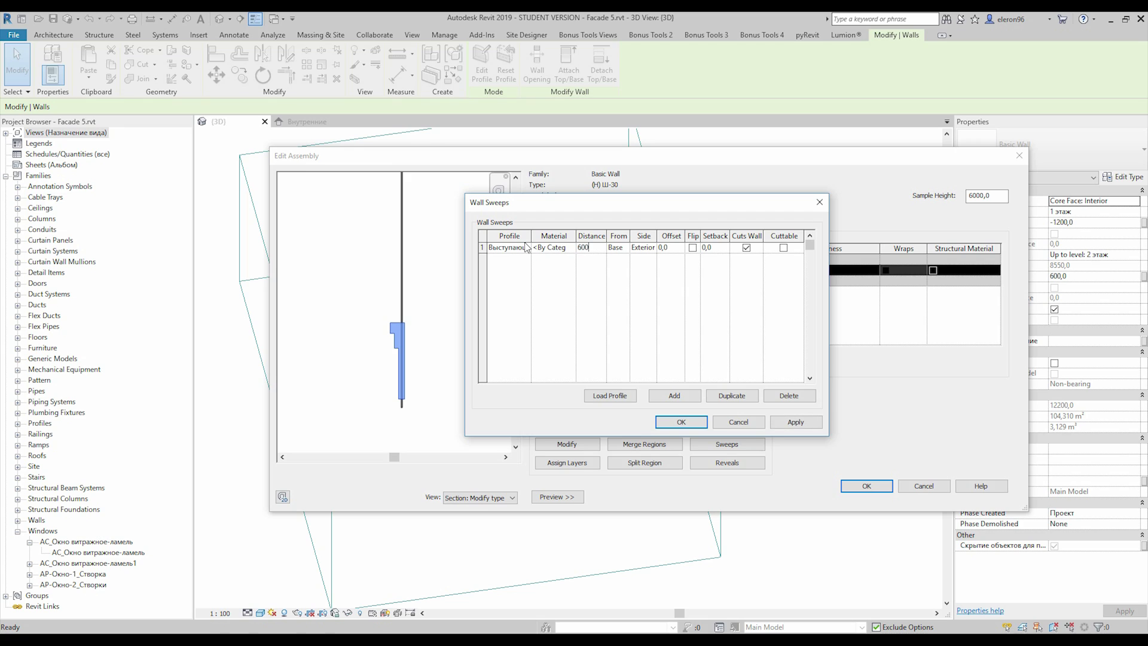
type("0")
left_click(795, 422)
left_click(680, 422)
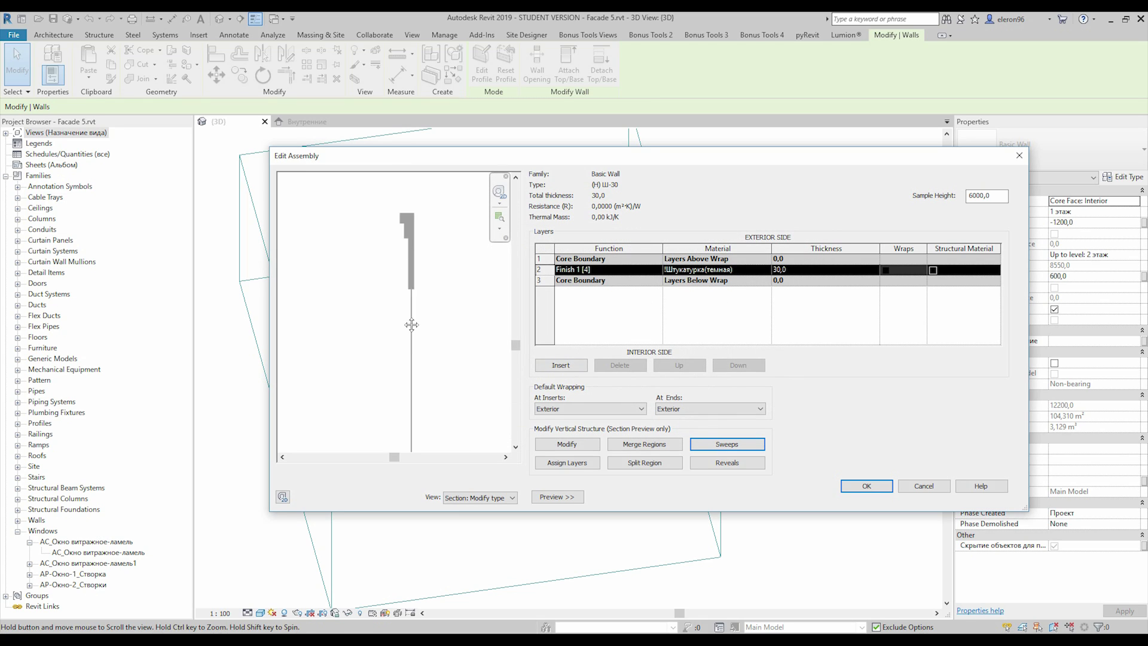
- Try an offset of 200 for the sweep in the (Н) Ш-30 wall type's structure
middle_click_drag(432, 356, 423, 317)
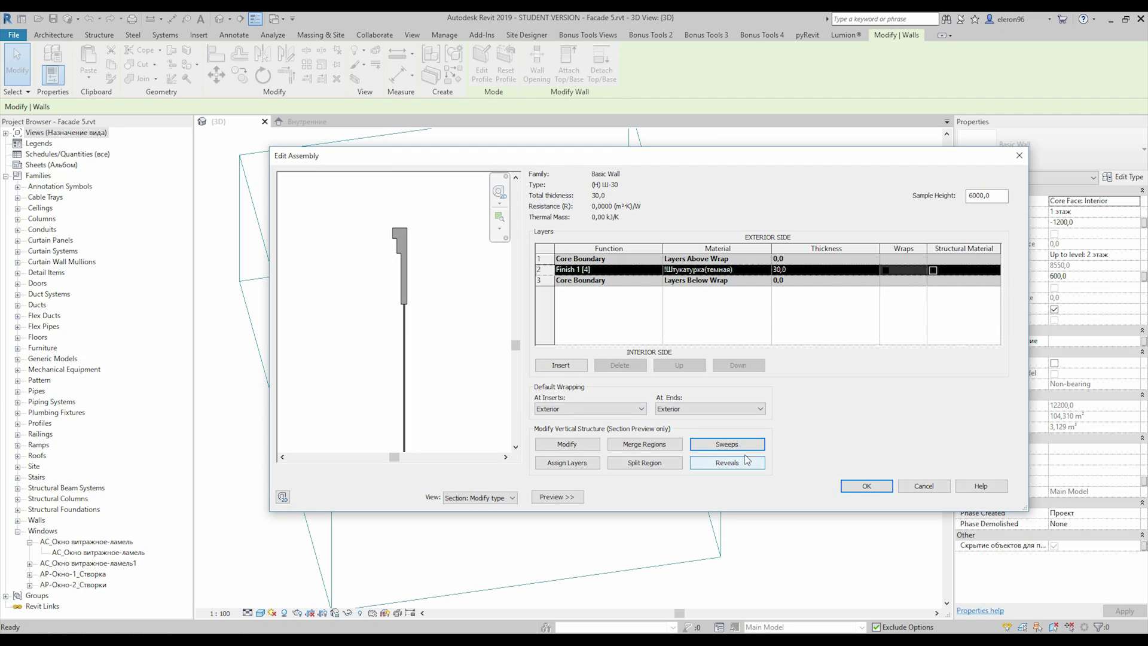
left_click(728, 444)
left_click(669, 248)
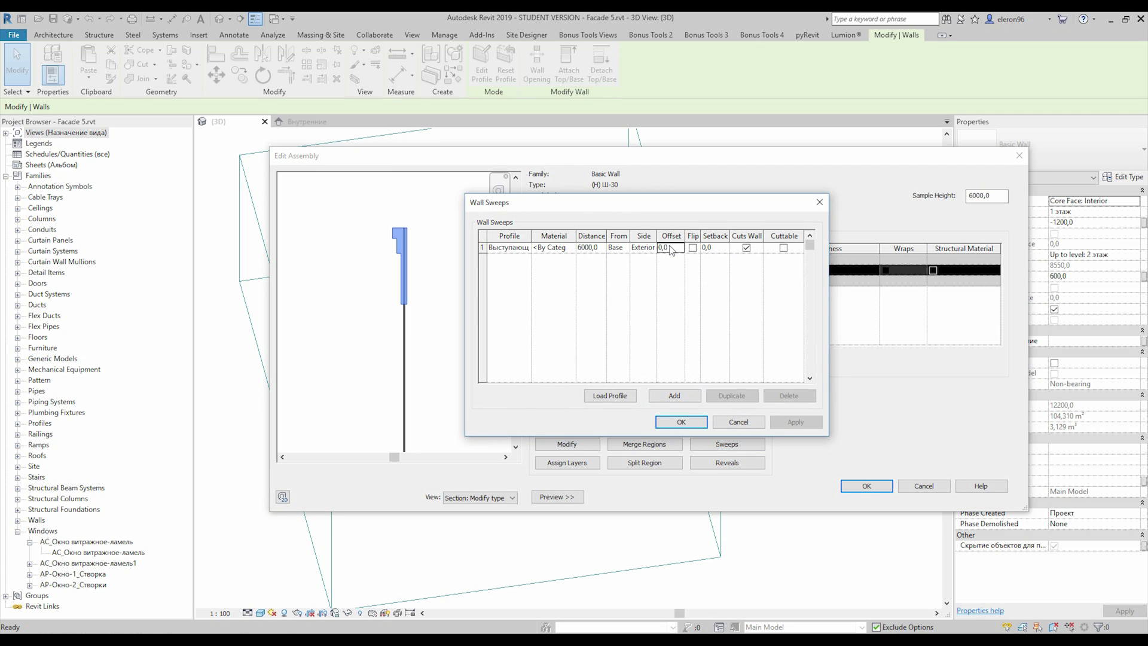
left_click(669, 248)
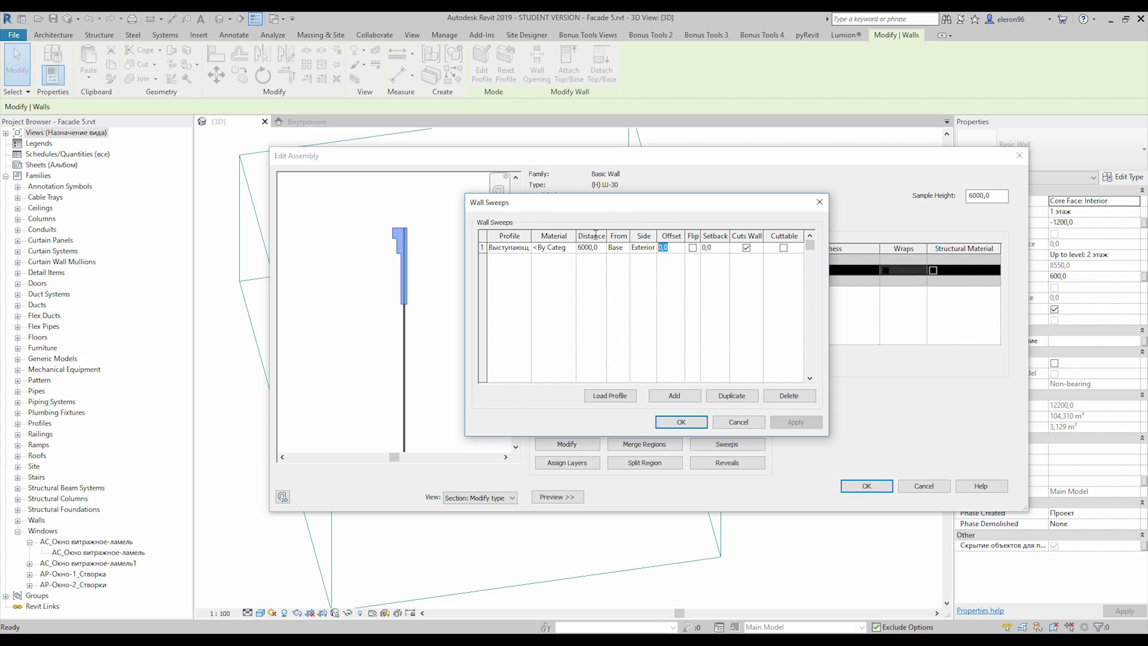
type("20")
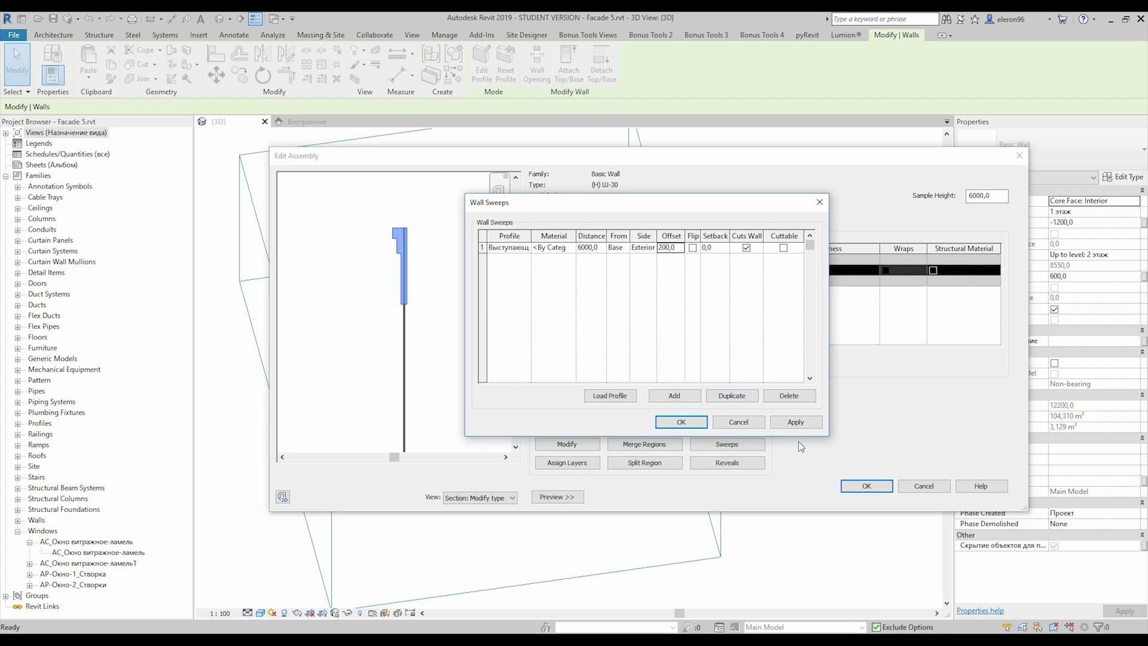
left_click(796, 422)
- Set the sweep's offset to 50 and apply the edited structure to the (Н) Ш-30 wall type
left_click(680, 247)
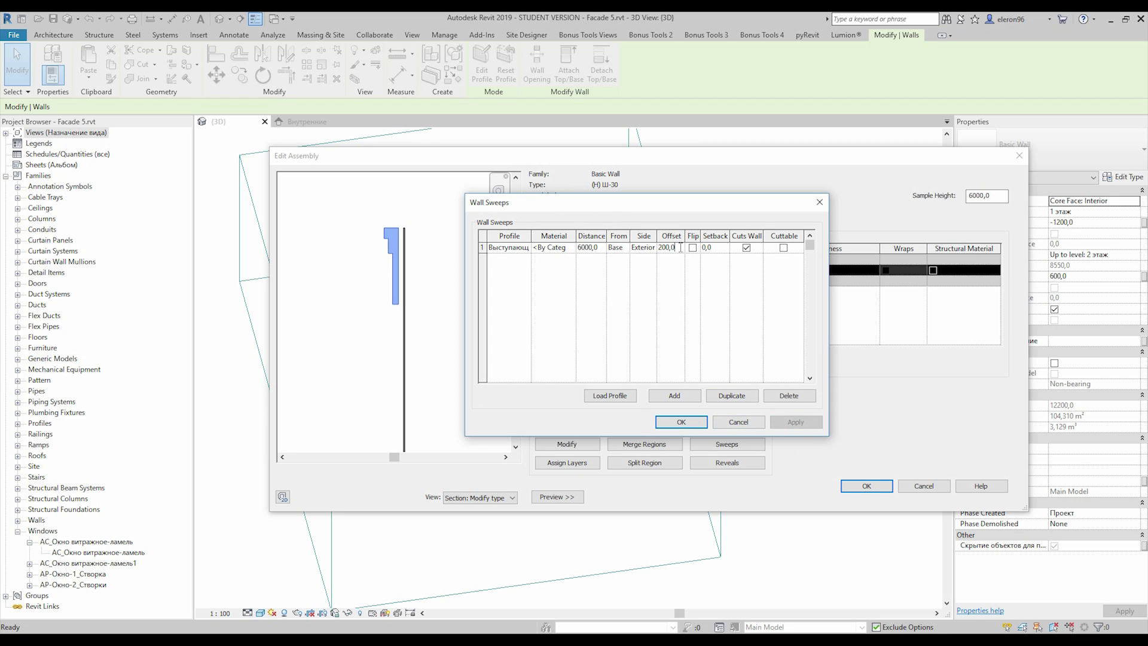
type("50")
left_click(795, 420)
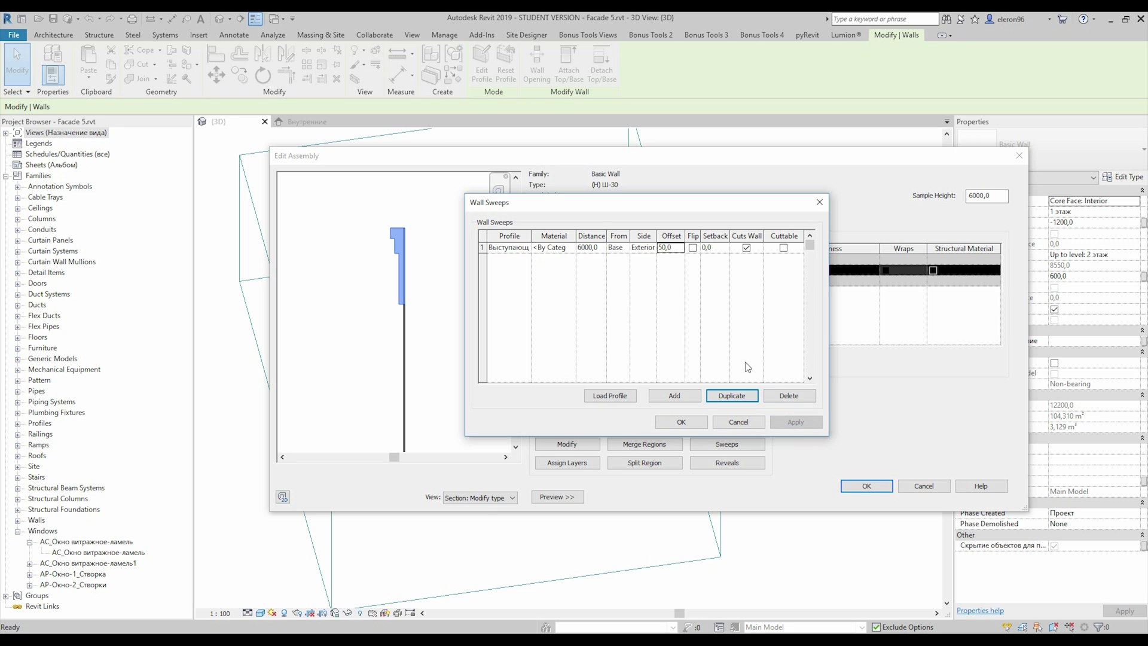
left_click(659, 420)
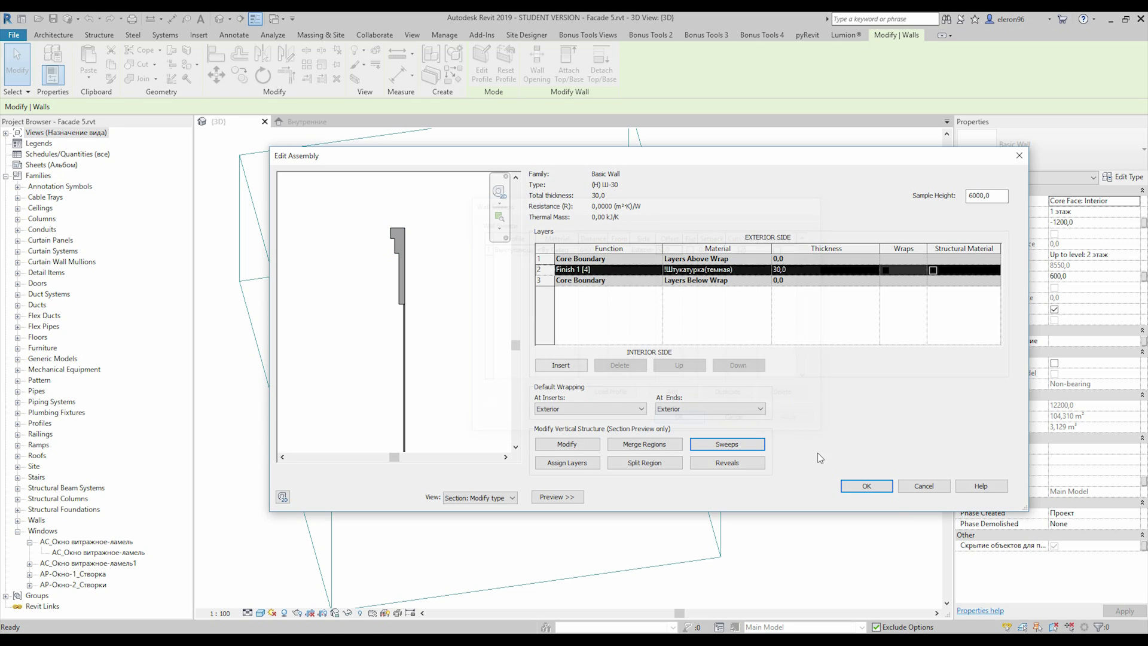
left_click(859, 484)
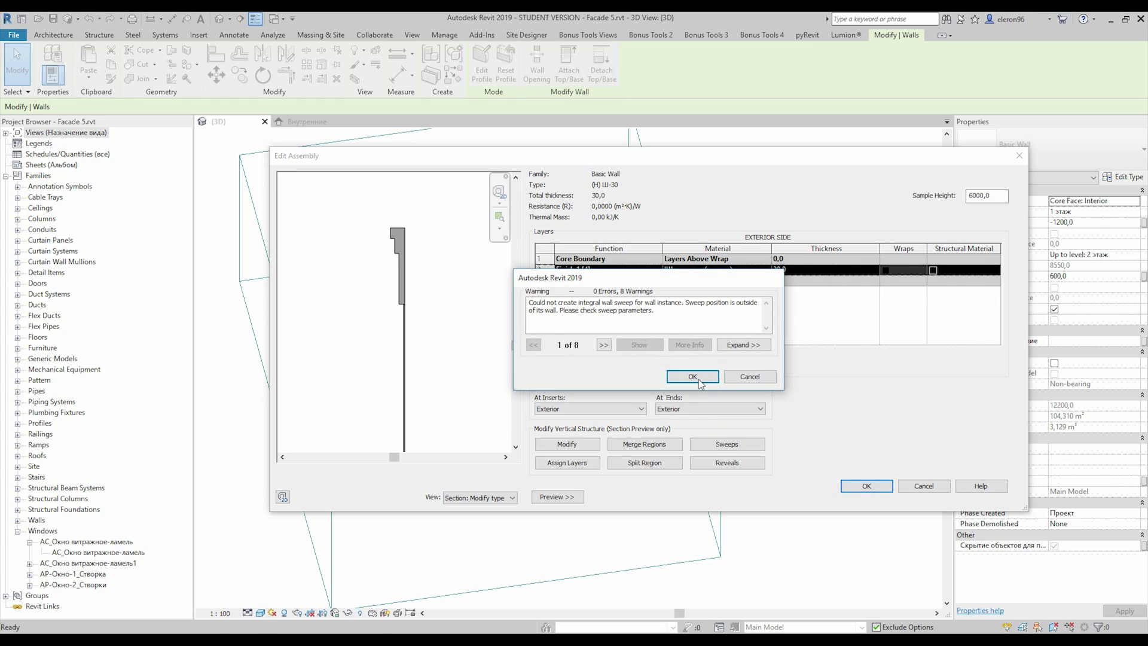
left_click(695, 374)
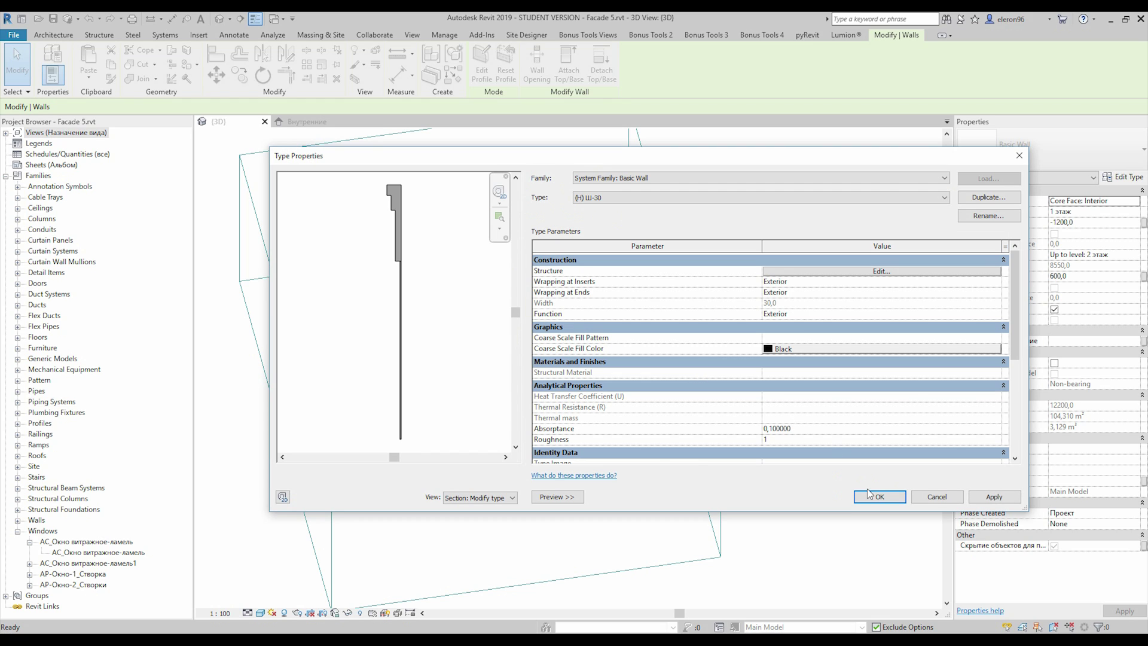
left_click(878, 496)
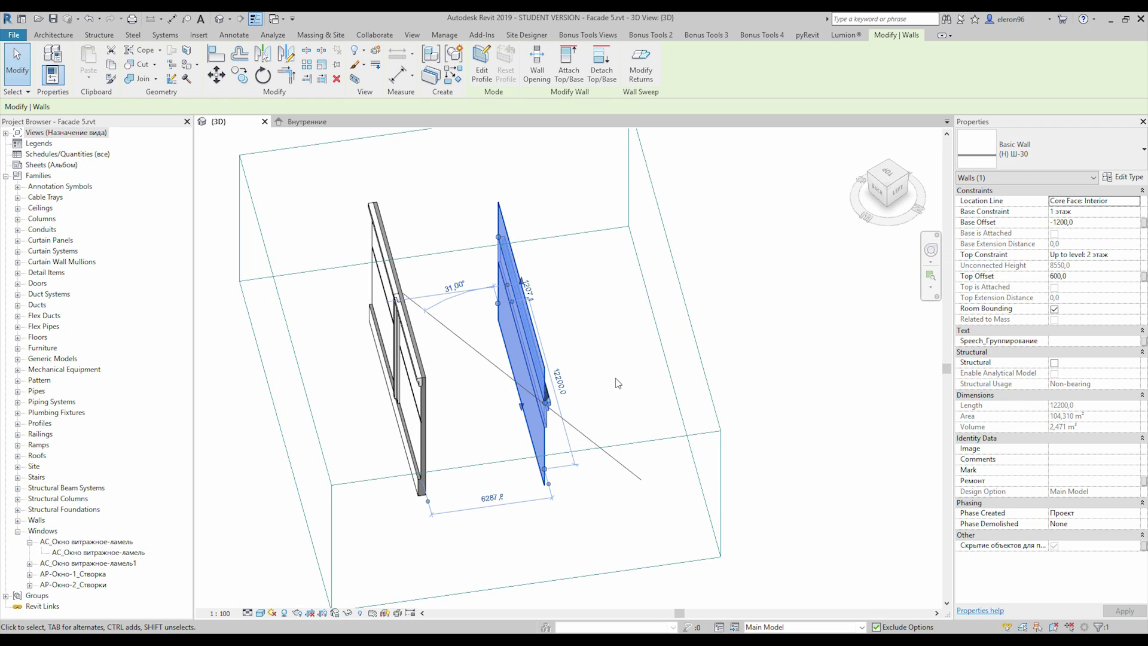
- Examine the built-in sweep on the (Н) Ш-30 wall from several sides, alongside the neighbouring stacked wall
left_click(618, 383)
middle_click_drag(636, 393, 602, 325, "shift")
scroll(489, 401, "up", 4)
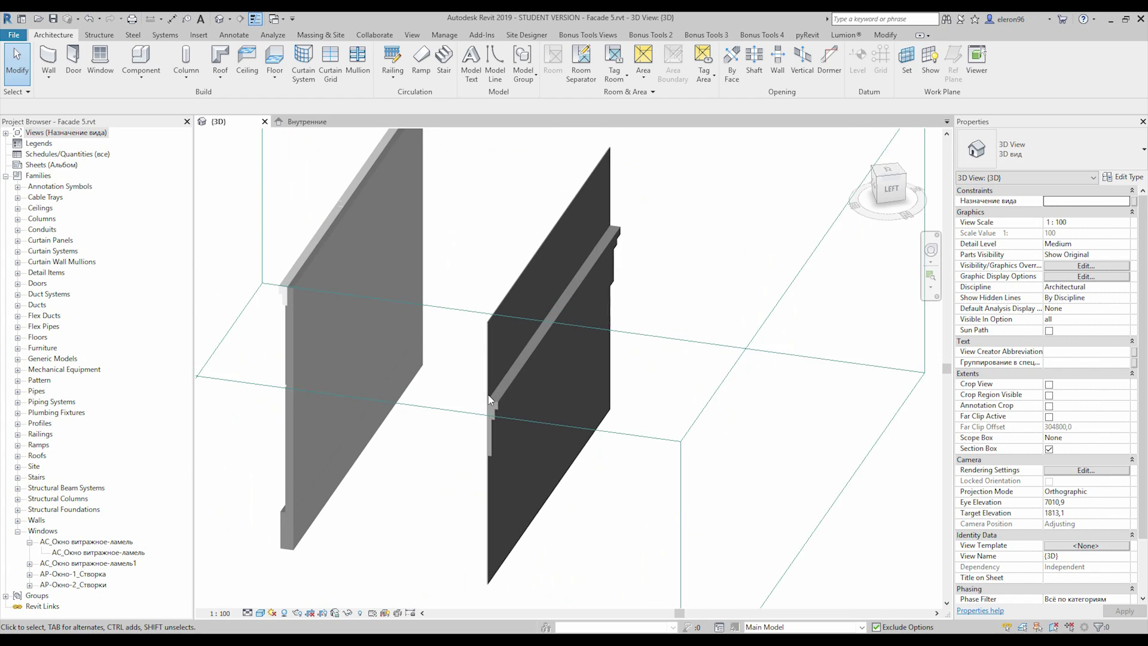
middle_click_drag(489, 401, 634, 367, "shift")
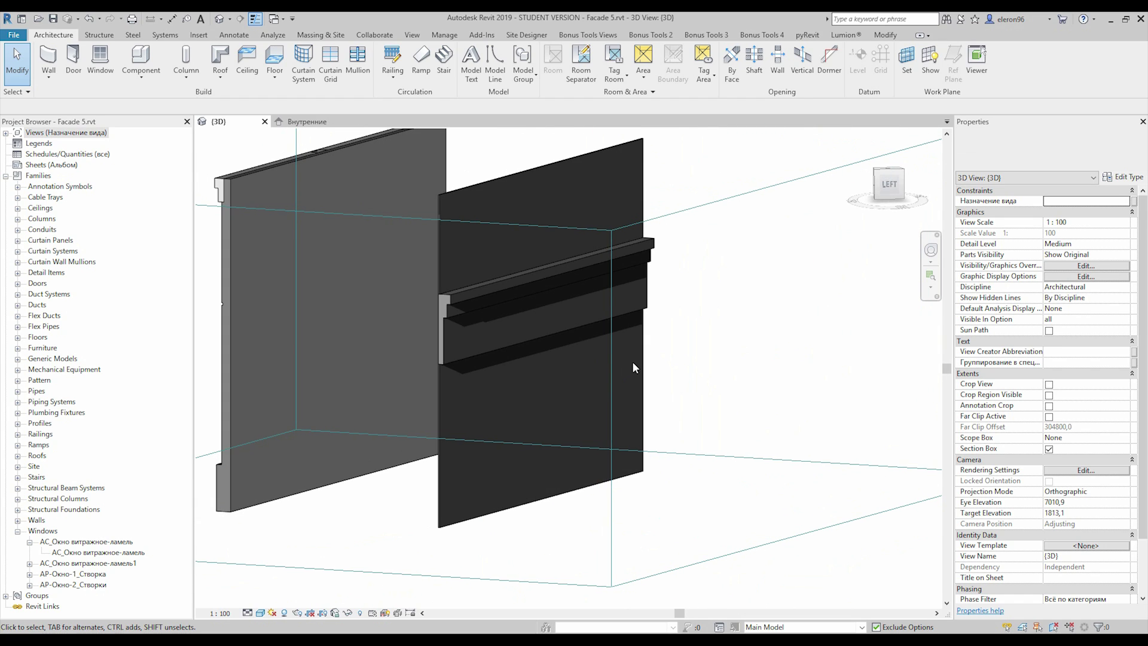
left_click(635, 366)
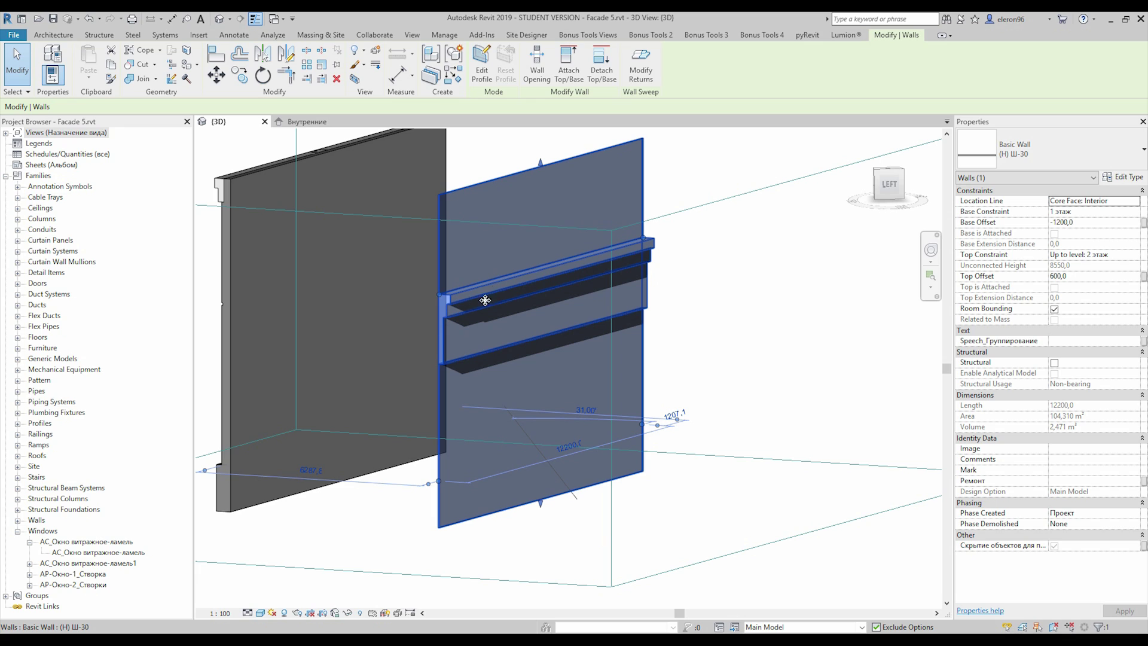
middle_click_drag(464, 317, 573, 347, "shift")
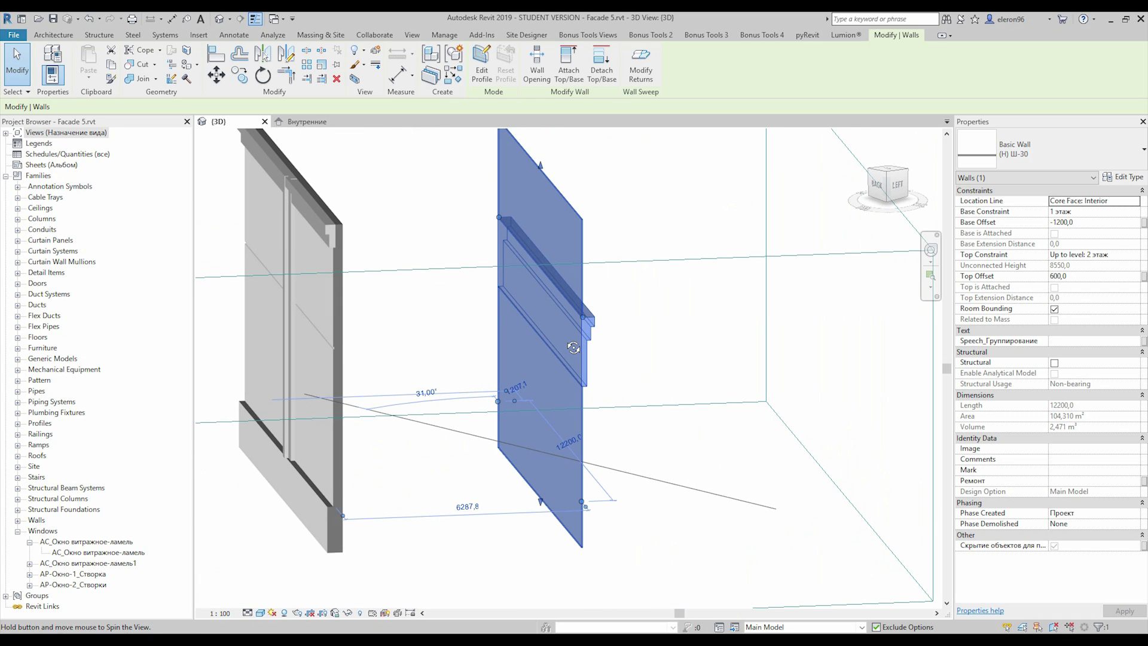
left_click(332, 280)
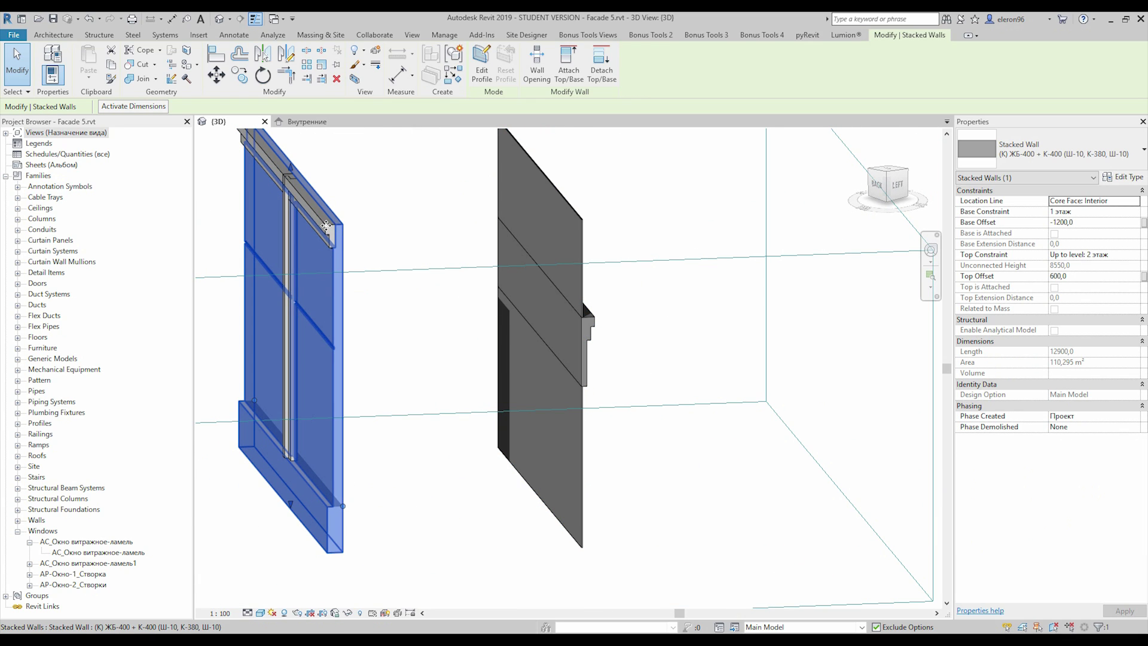
left_click(430, 321)
middle_click_drag(430, 320, 724, 429, "shift")
- Extend one end of the (Н) Ш-30 wall's built-in sweep past the end of the wall
left_click(605, 424)
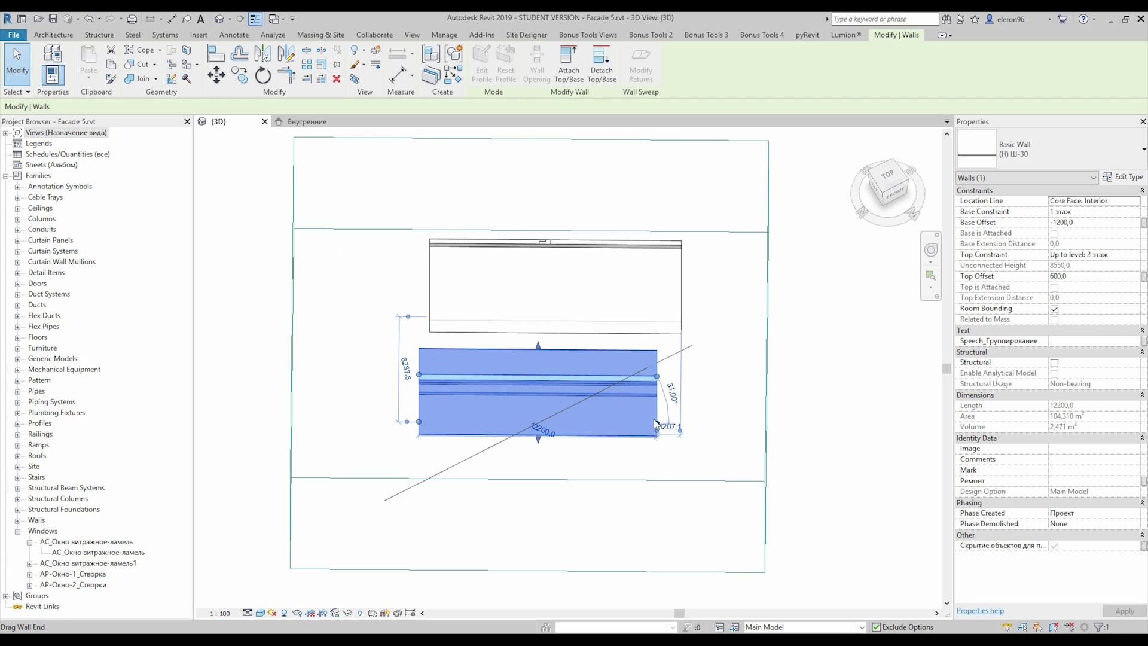
scroll(656, 425, "up", 3)
scroll(656, 425, "down", 3)
middle_click_drag(656, 425, 700, 452, "shift")
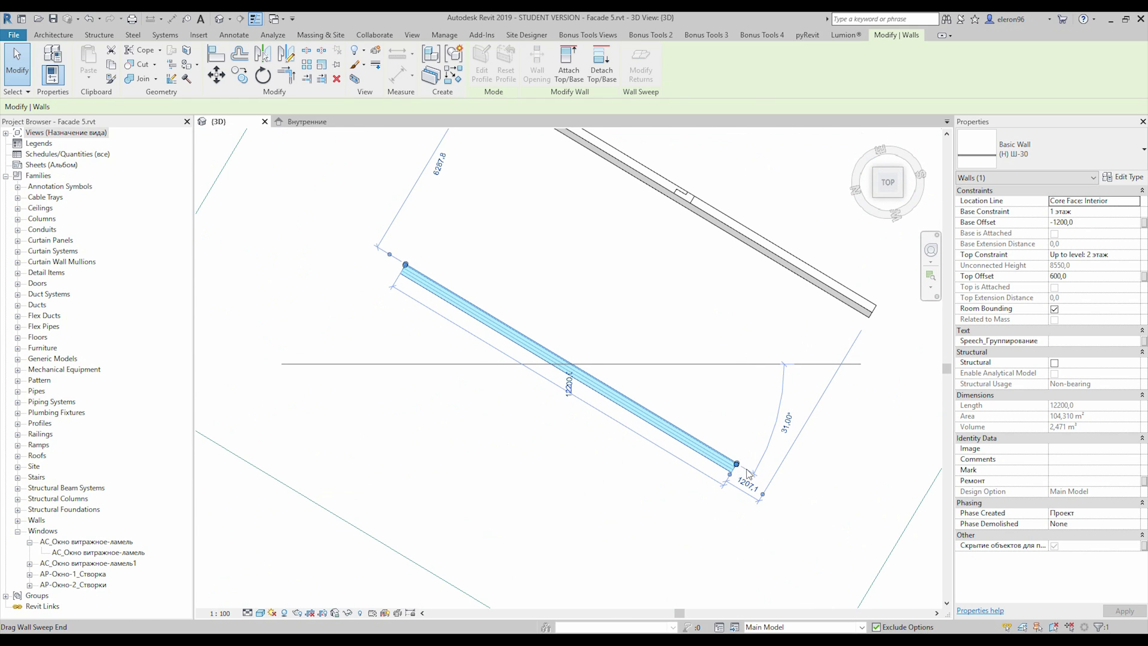
scroll(747, 472, "up", 5)
scroll(717, 455, "down", 3)
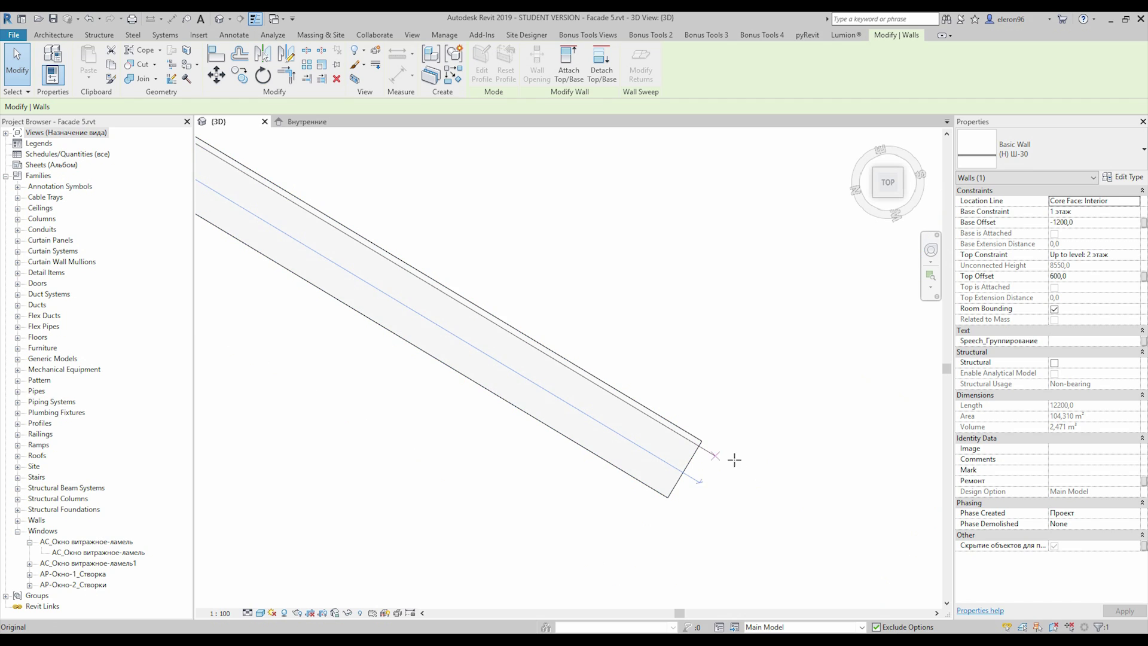
left_click(885, 538)
left_click(769, 449)
middle_click_drag(741, 434, 756, 316, "shift")
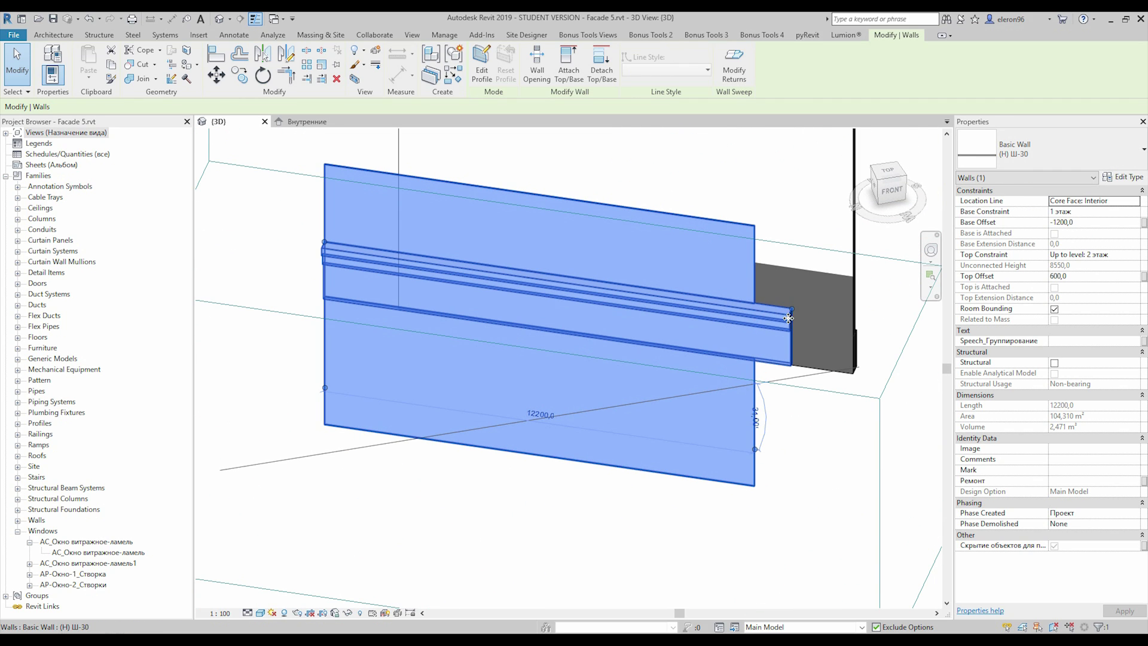
left_click_drag(789, 318, 792, 322)
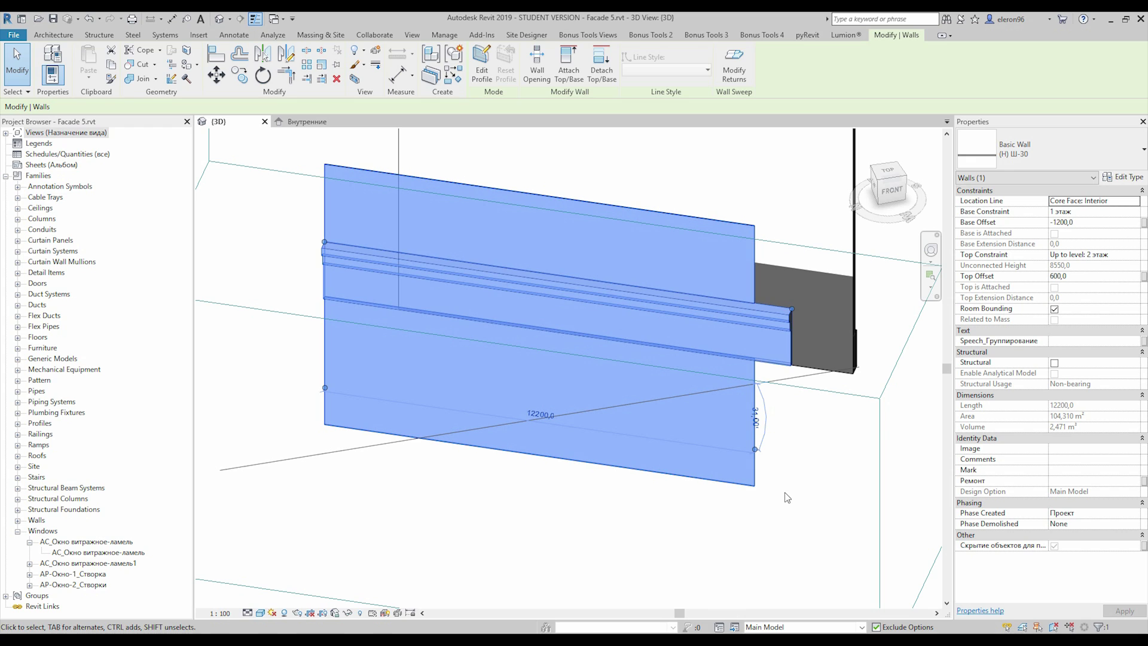
- Stretch the (Н) Ш-30 wall outward at both ends to an overall length of about 17300 mm
left_click_drag(755, 450, 838, 469)
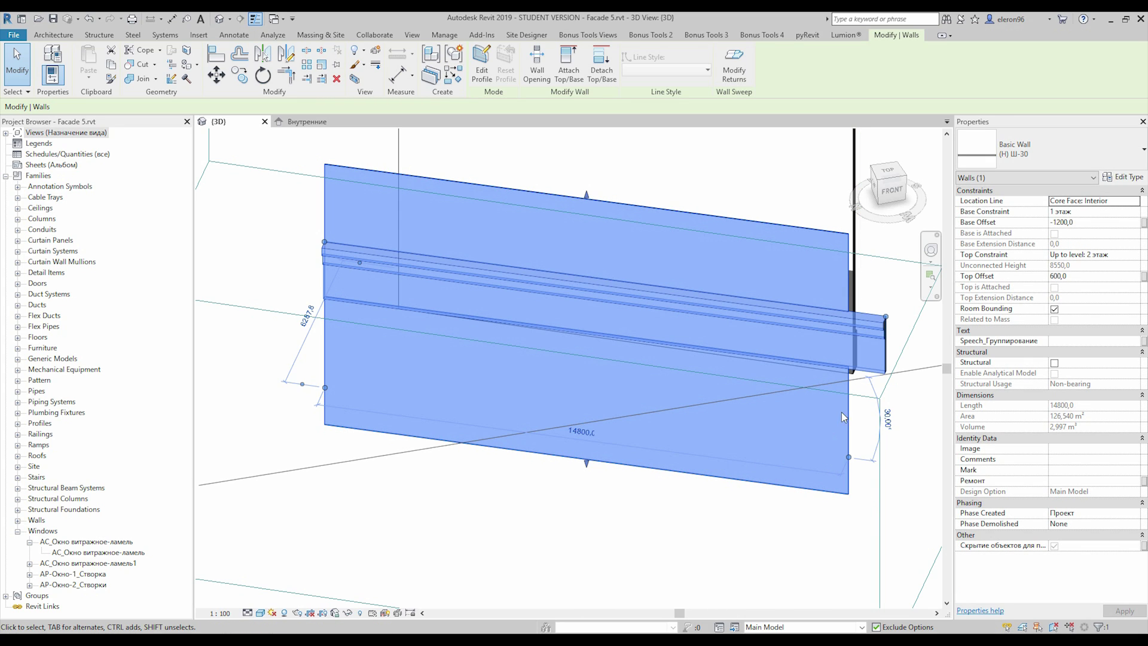
left_click_drag(325, 387, 236, 376)
middle_click_drag(283, 258, 606, 460, "shift")
left_click(605, 460)
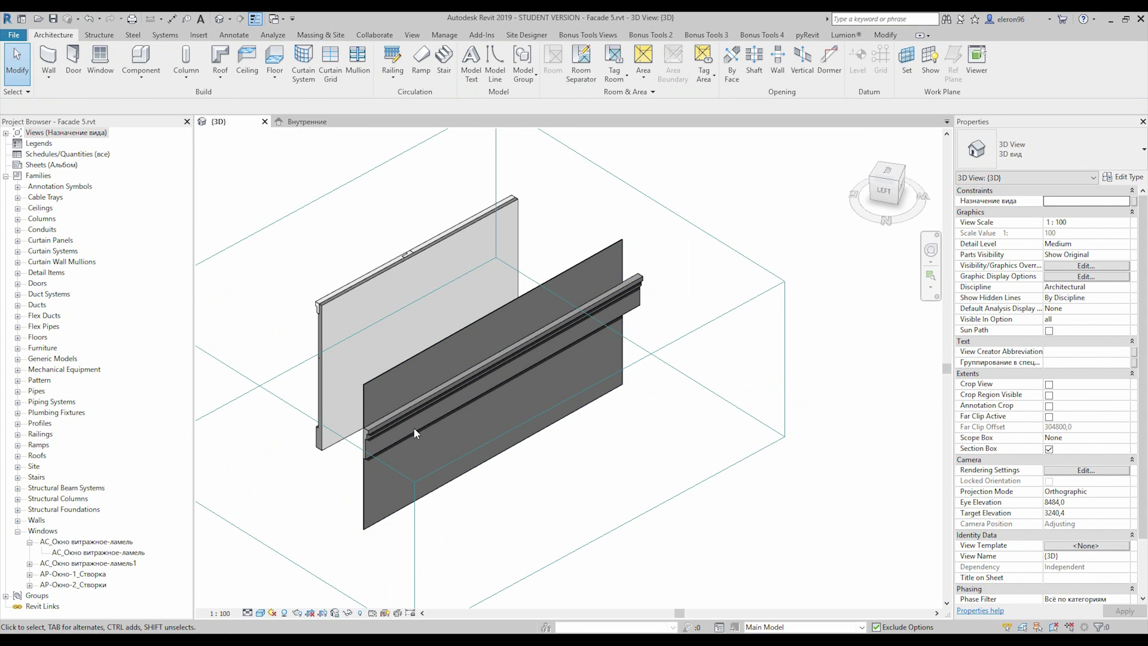
- Use Modify Returns to apply a 90° return to the protruding end of the wall's sweep
left_click(623, 294)
middle_click_drag(713, 281, 626, 88, "shift")
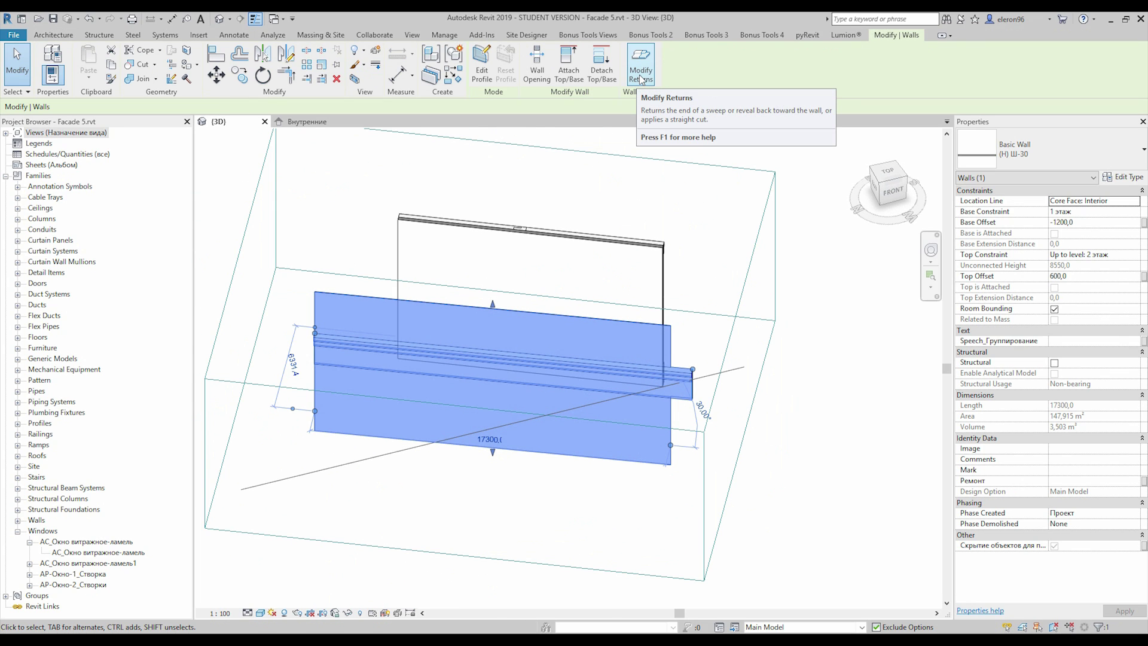
left_click(641, 78)
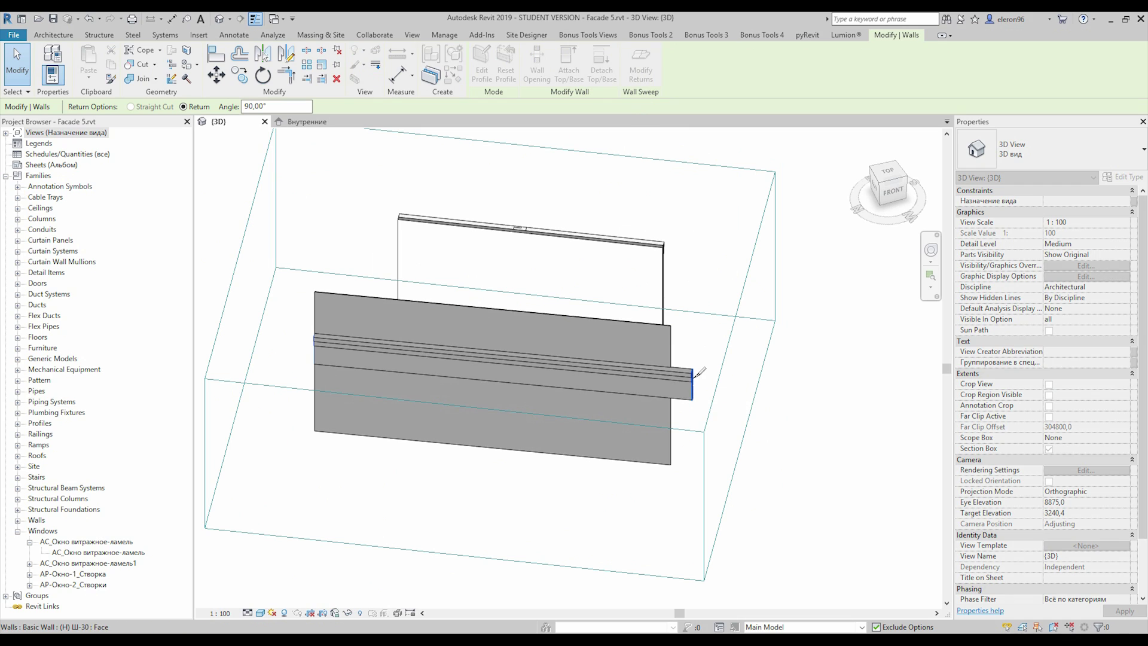
scroll(711, 372, "up", 3)
middle_click_drag(711, 372, 511, 417, "shift")
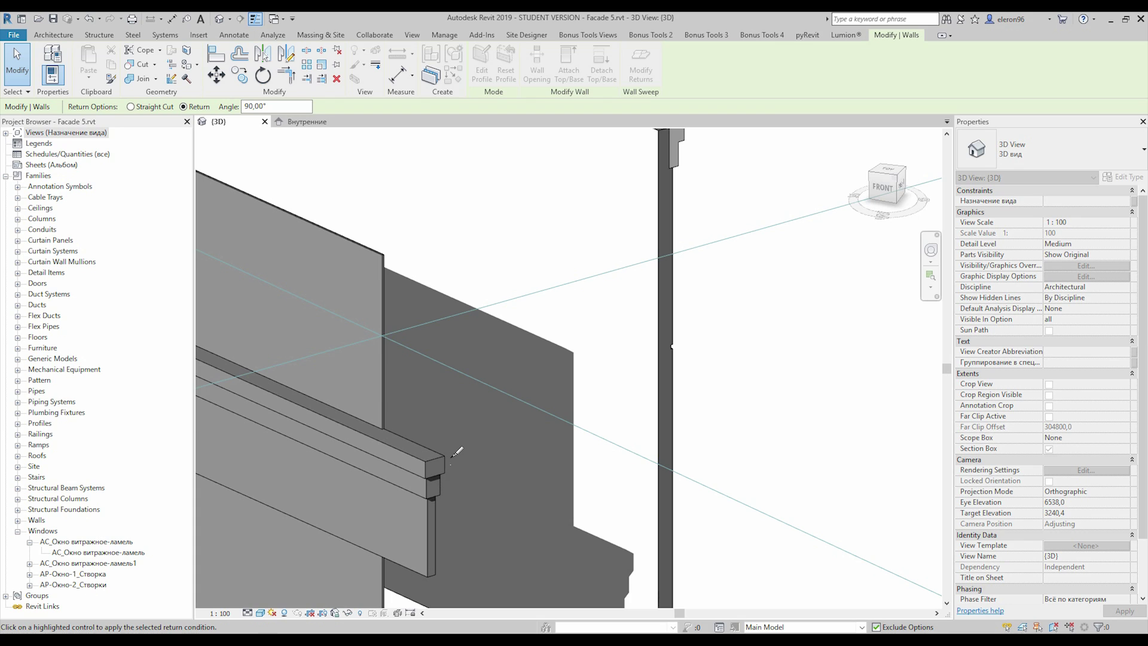
scroll(456, 451, "down", 10)
scroll(479, 437, "up", 8)
scroll(485, 431, "down", 8)
key("Escape")
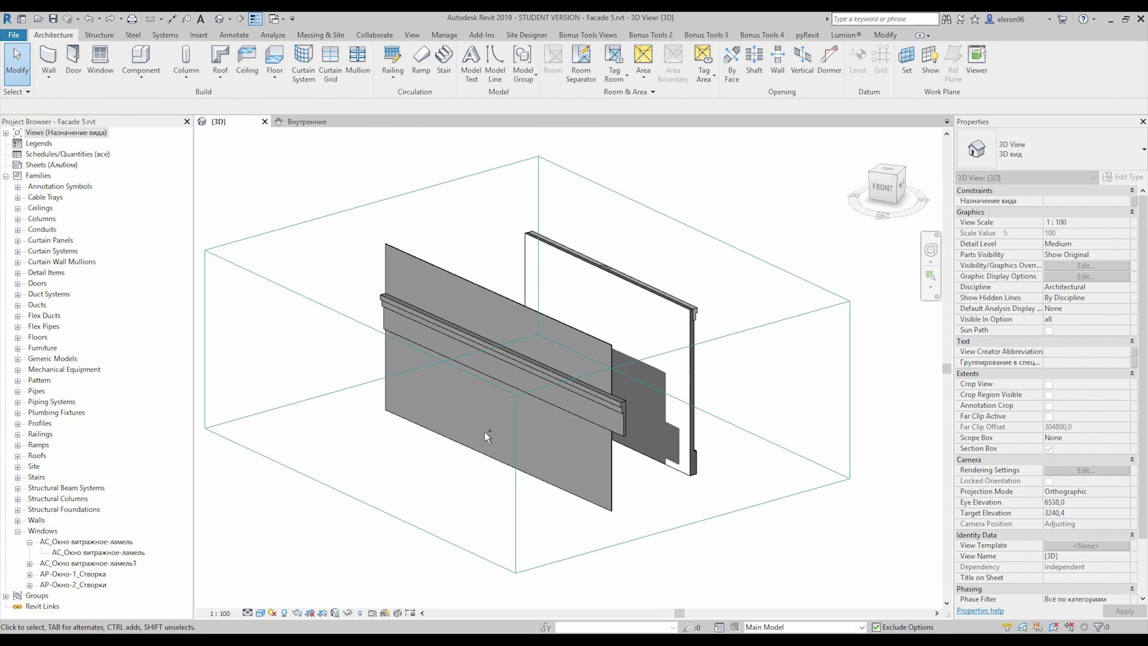
scroll(484, 432, "up", 6)
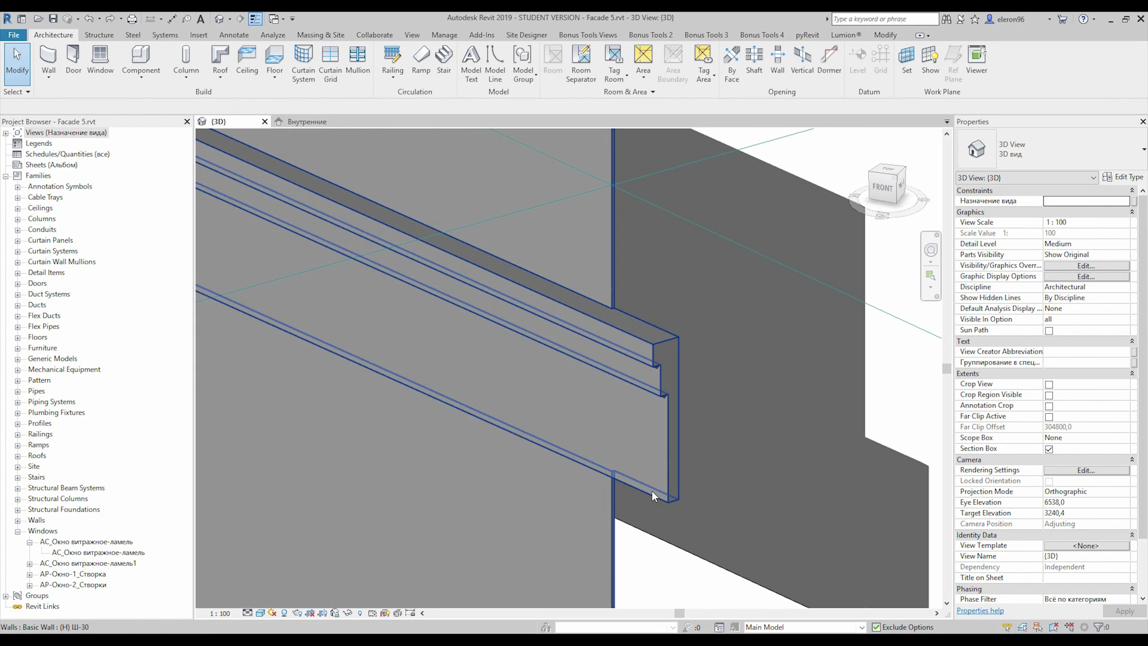
scroll(673, 356, "down", 8)
- Turn off the 3D view's section box and examine the building's upper facade up close
middle_click_drag(674, 356, 616, 435, "shift")
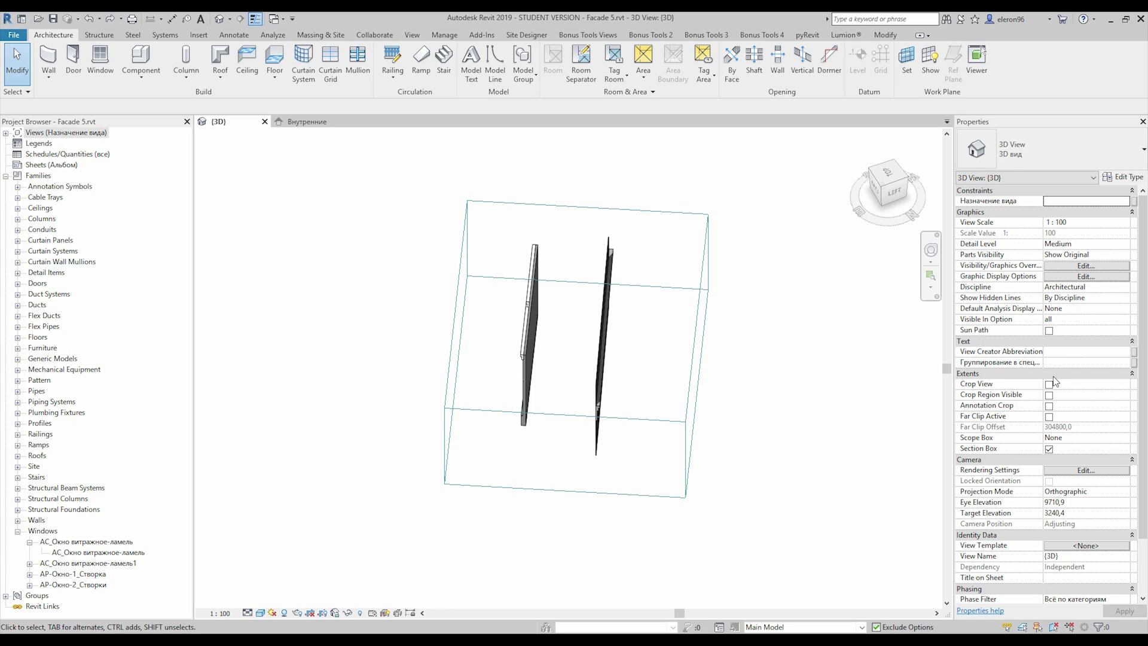
left_click(1049, 449)
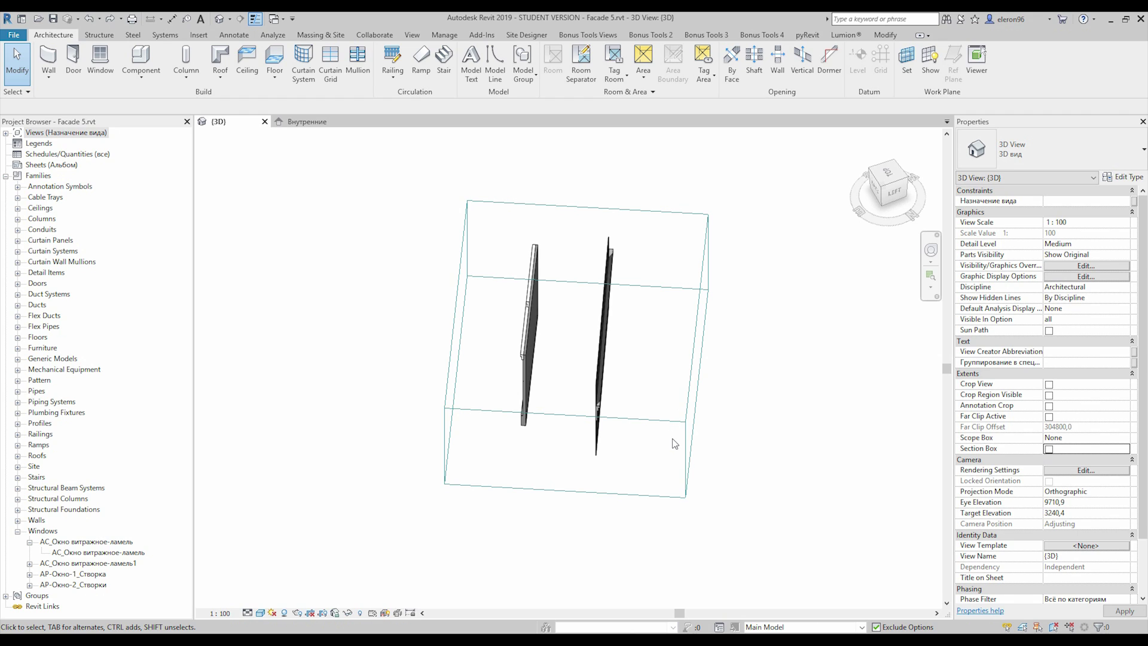
scroll(672, 443, "down", 3)
middle_click_drag(672, 444, 745, 274, "shift")
scroll(745, 294, "up", 5)
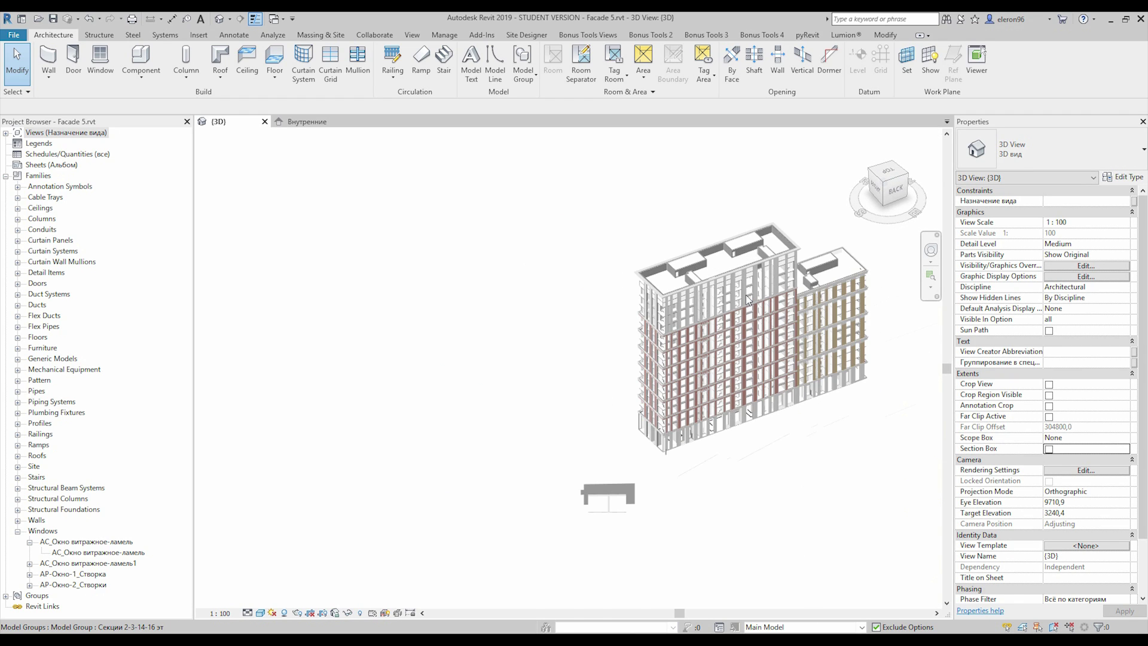
scroll(738, 303, "up", 4)
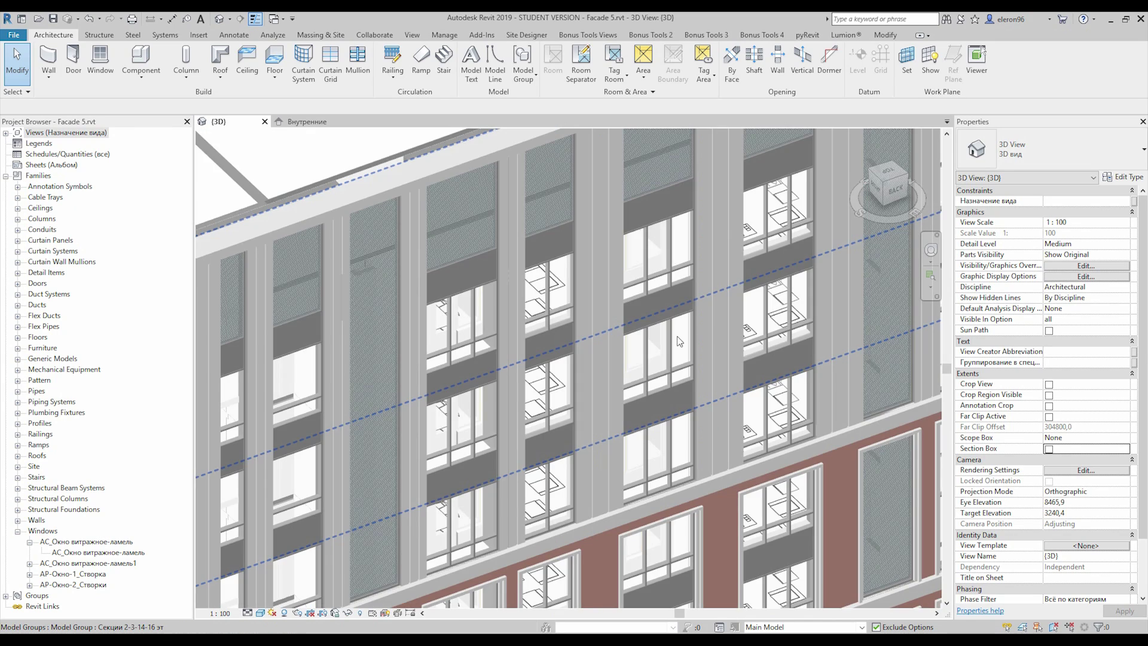
middle_click_drag(677, 355, 676, 305, "shift")
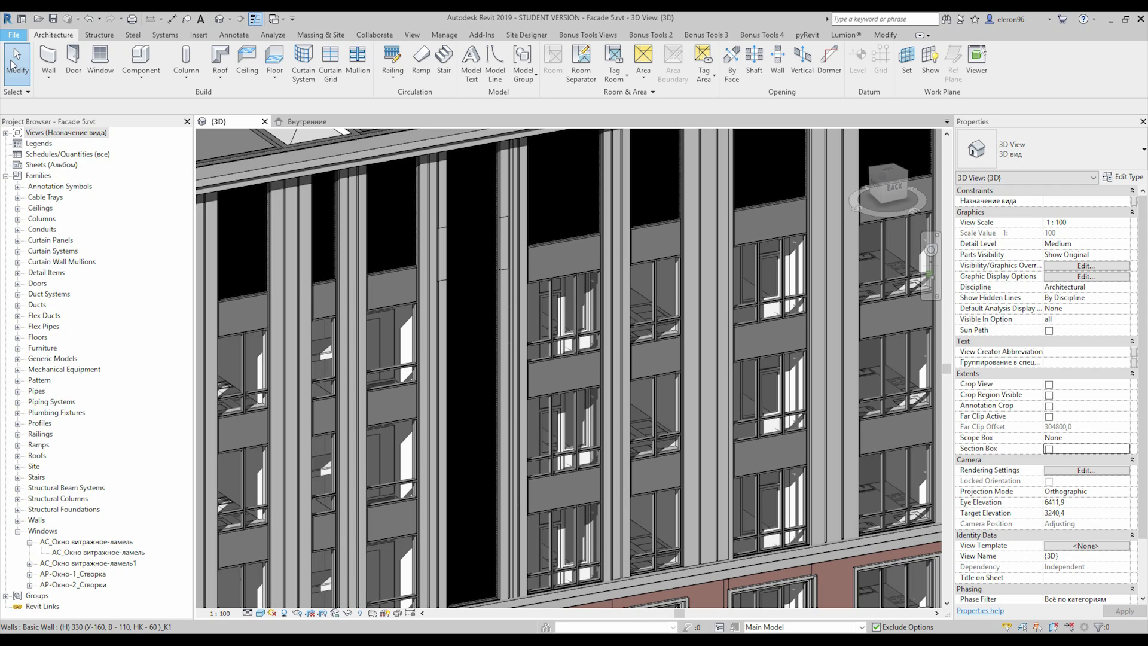
- Create a new profile family from the Metric Profile.rft template in the English template folder
left_click(14, 36)
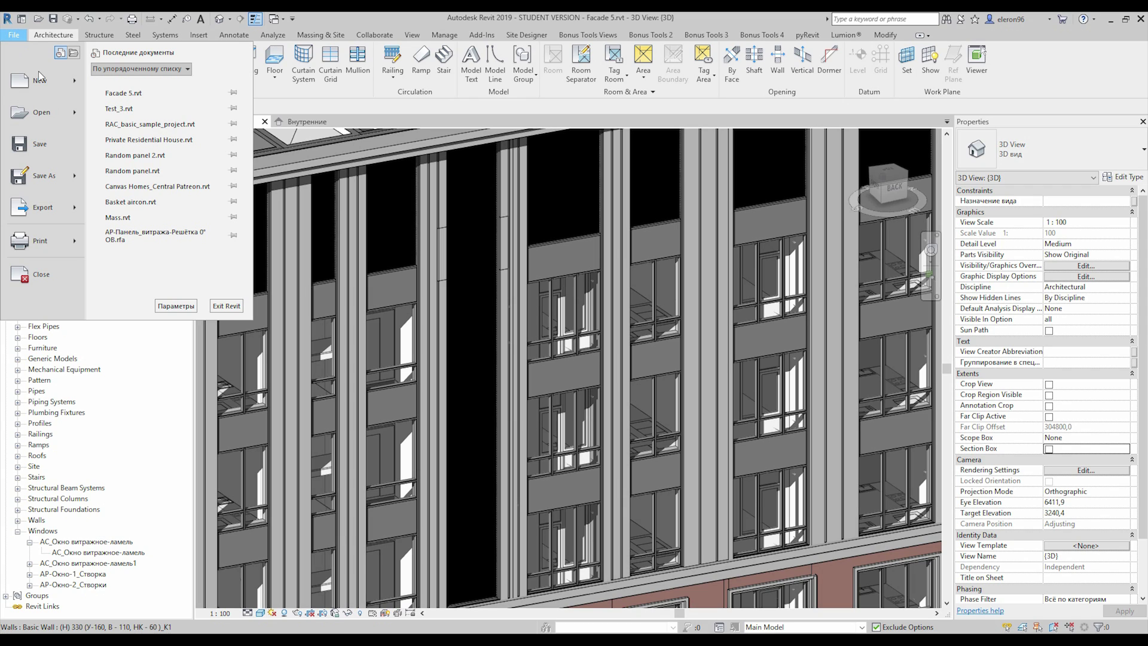
mouse_move(76, 81)
left_click(172, 130)
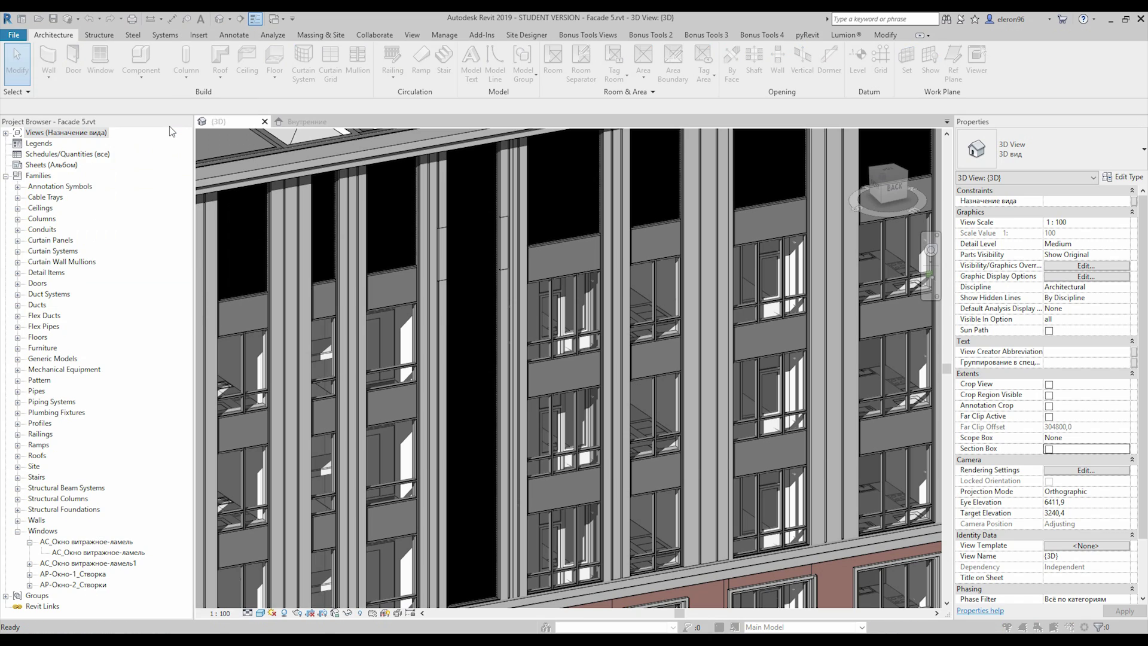
left_click_drag(761, 238, 762, 332)
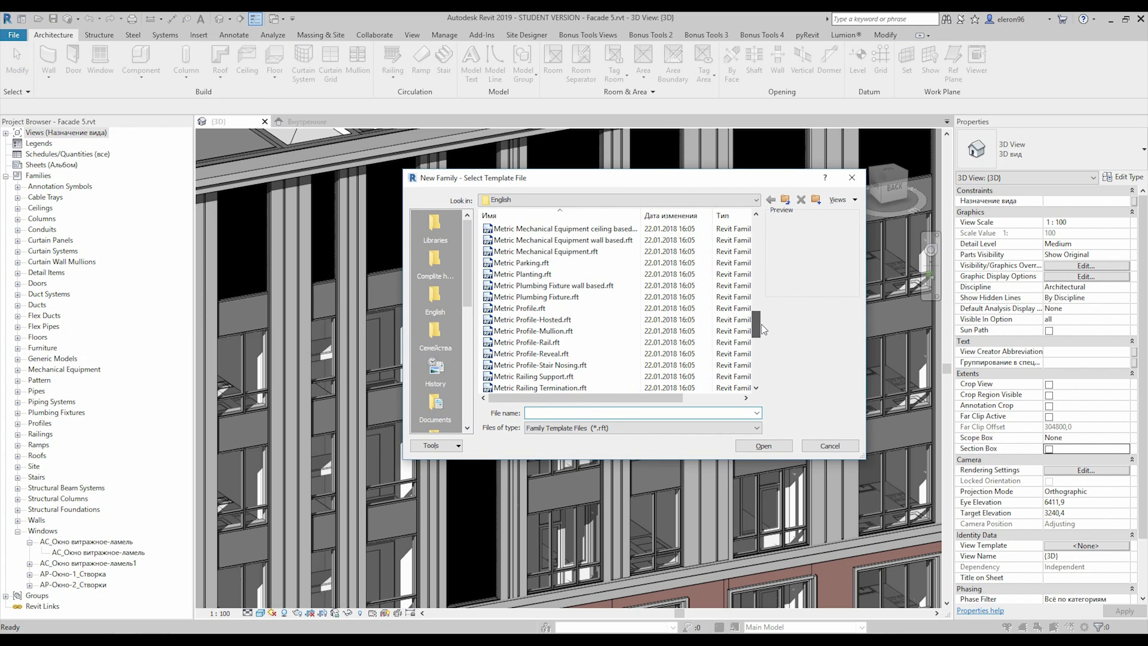
left_click(558, 308)
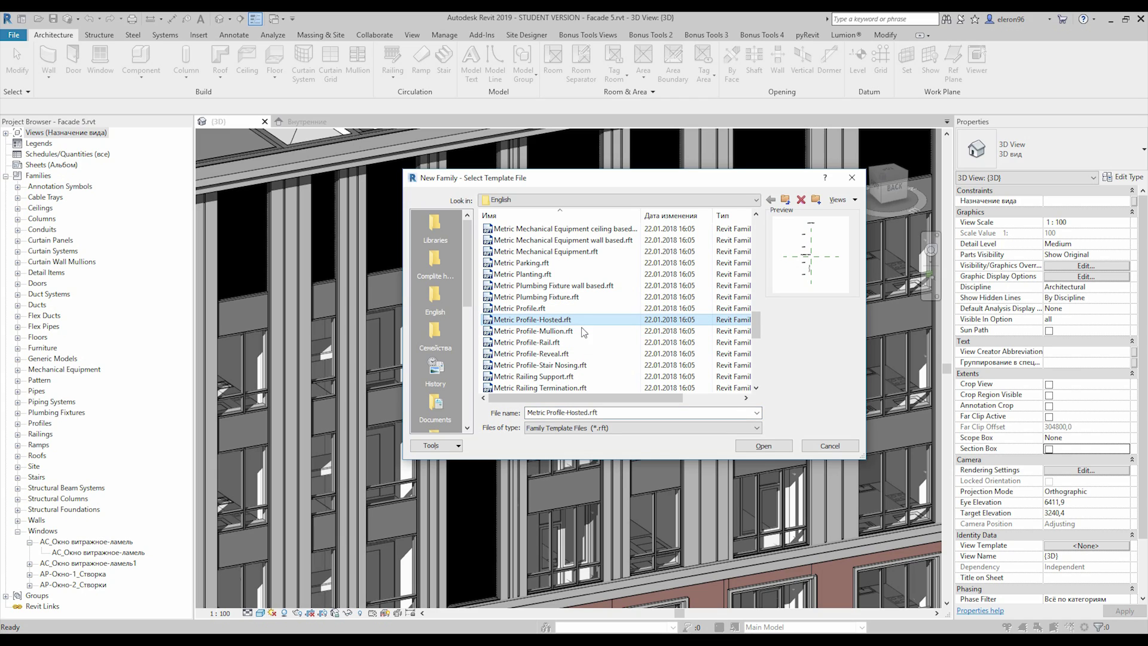
left_click(574, 342)
left_click(568, 356)
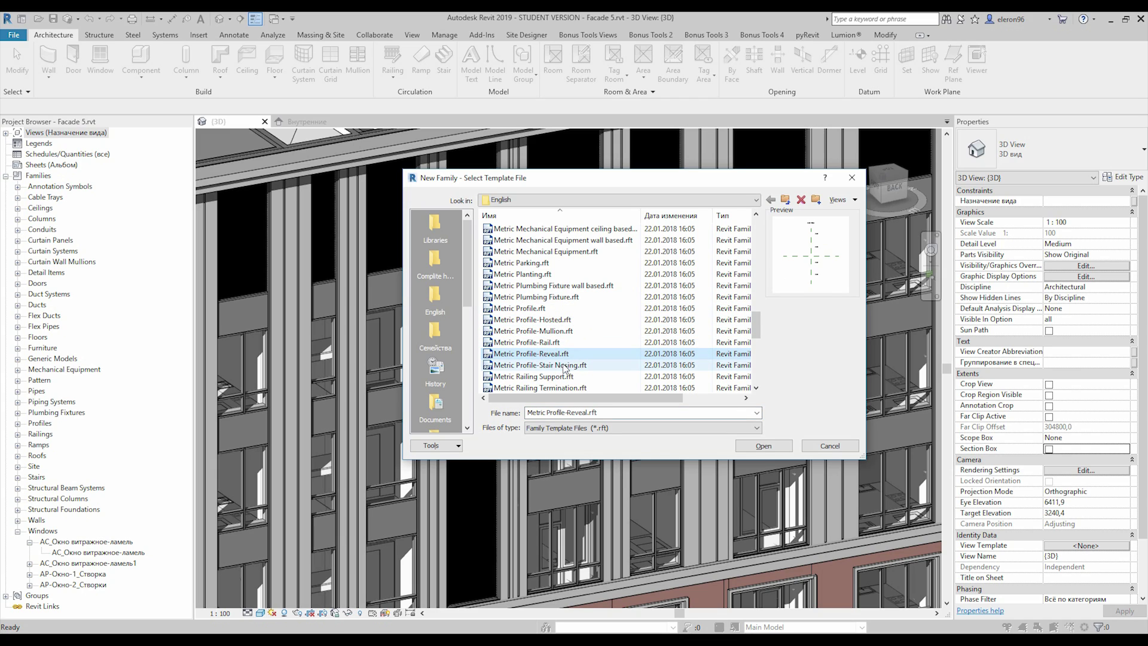
scroll(586, 347, "down", 1)
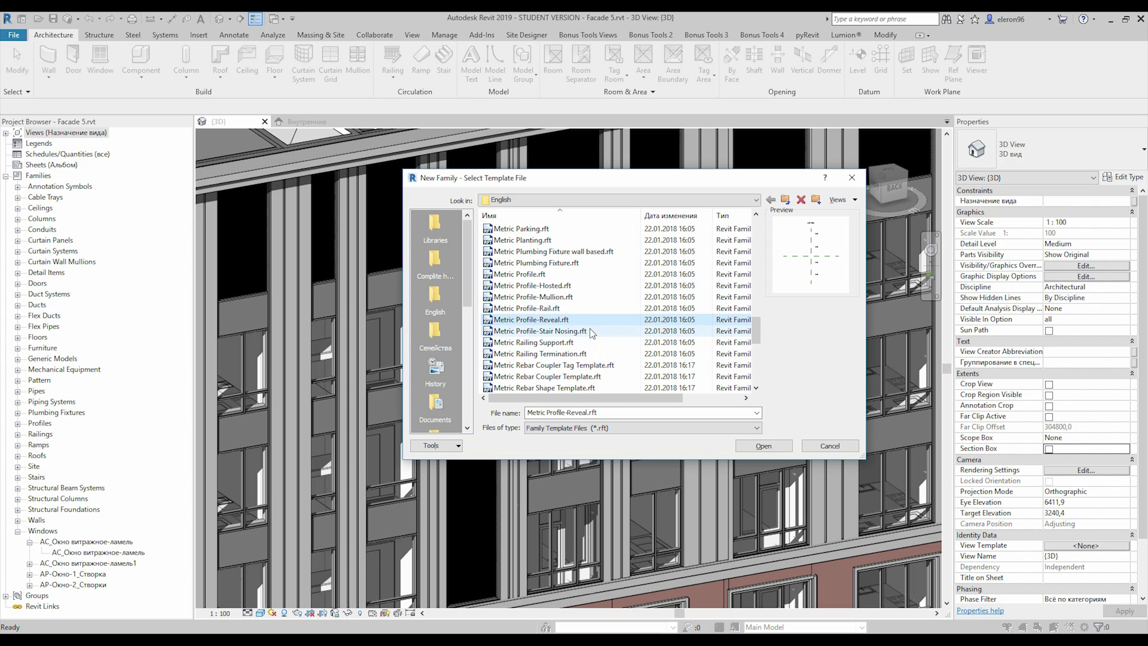
key("Return")
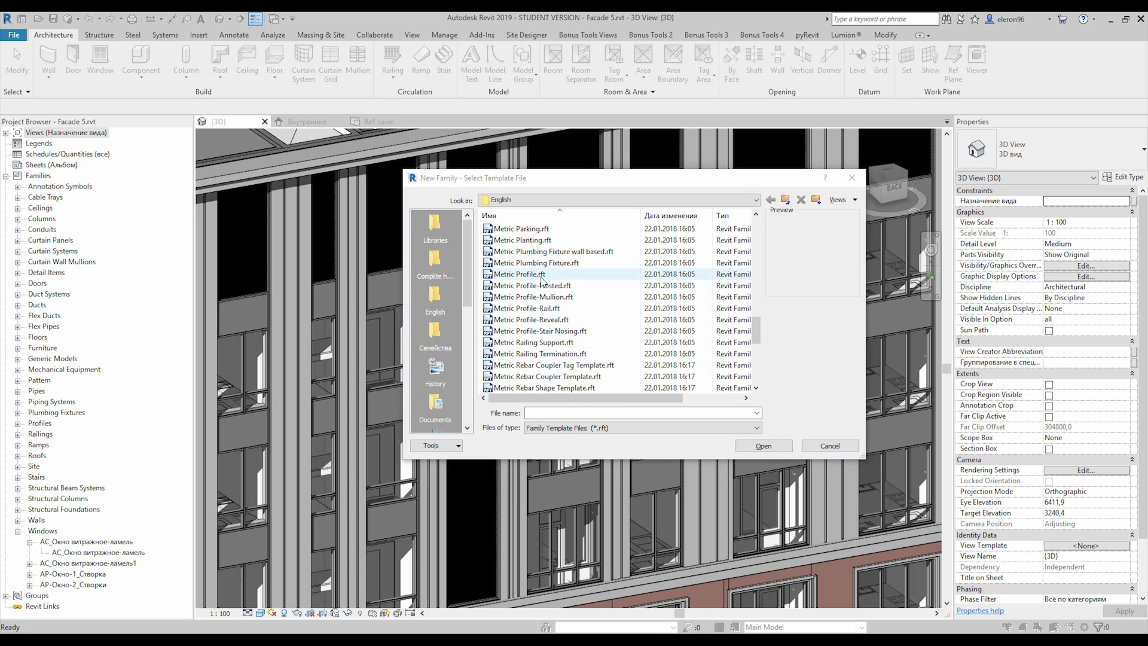
left_click(541, 274)
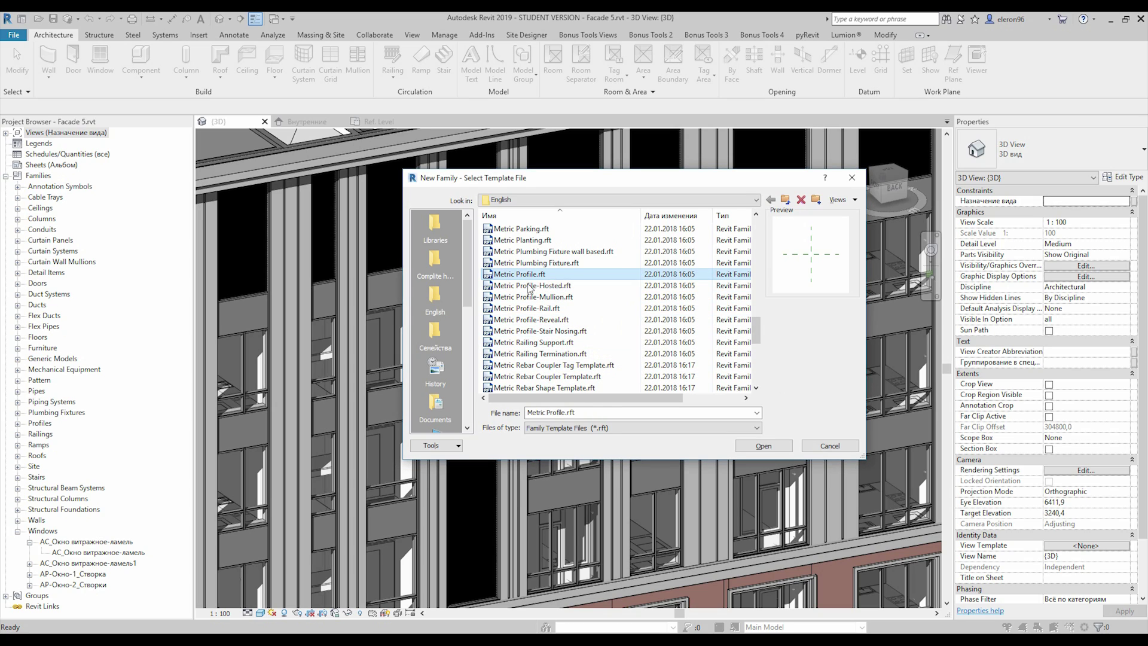
left_click(763, 447)
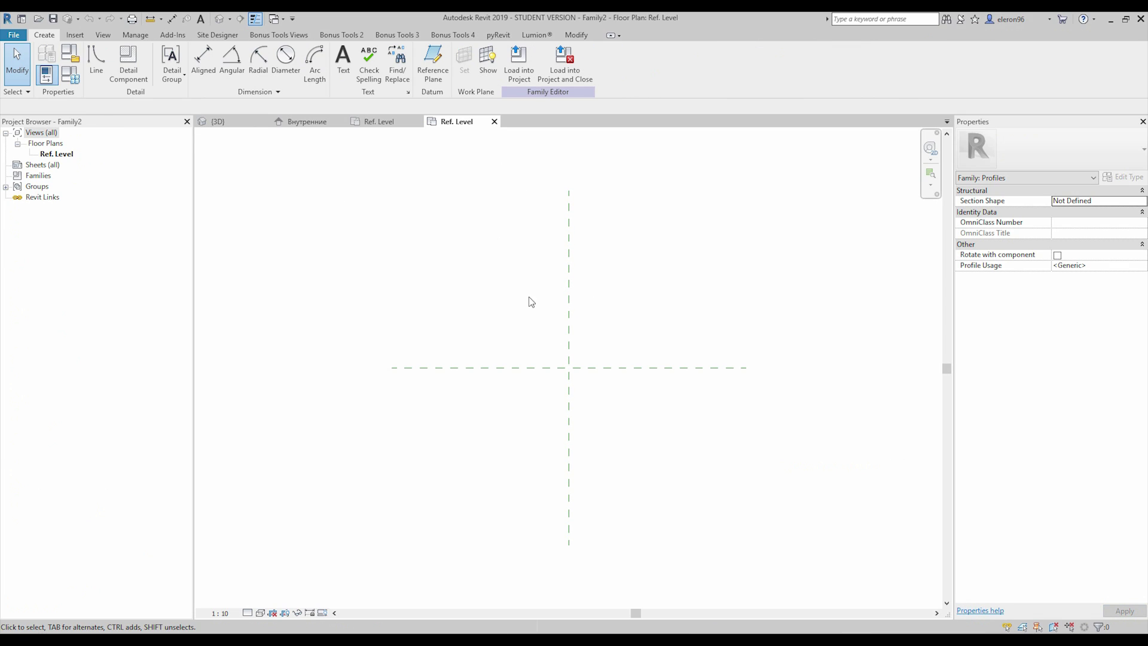
- Sketch a rectangle about 265 mm wide and 390 mm high, up and left from the reference planes' intersection
middle_click_drag(576, 374, 534, 376)
middle_click_drag(475, 343, 498, 359)
scroll(500, 349, "up", 3)
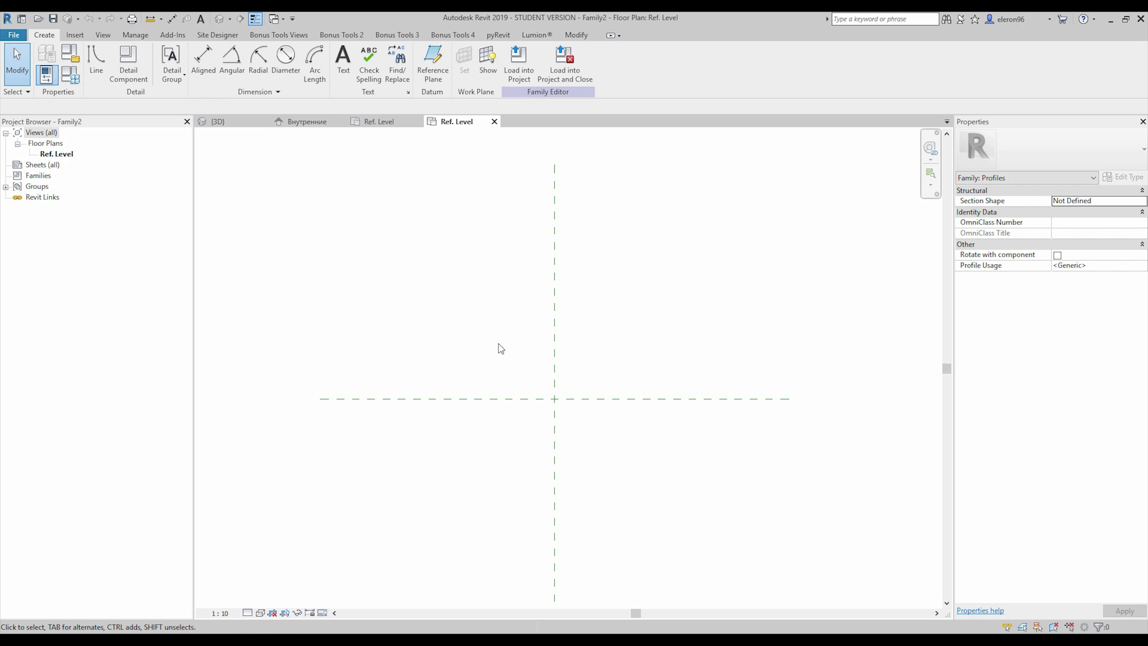
left_click(98, 59)
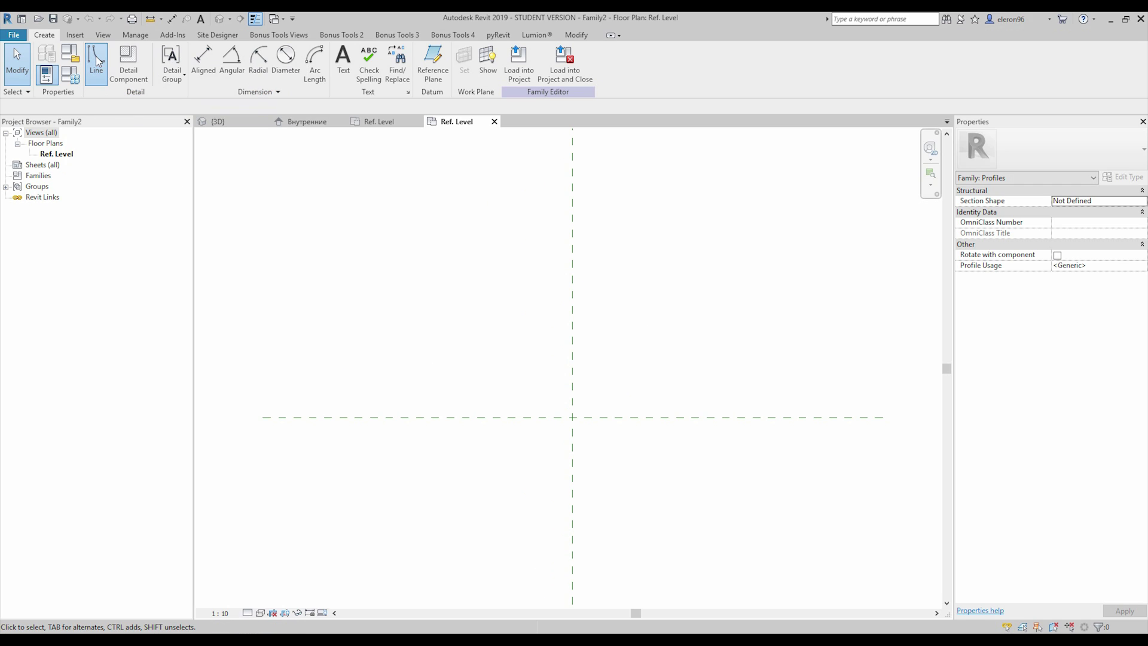
middle_click_drag(343, 259, 394, 295)
left_click(423, 51)
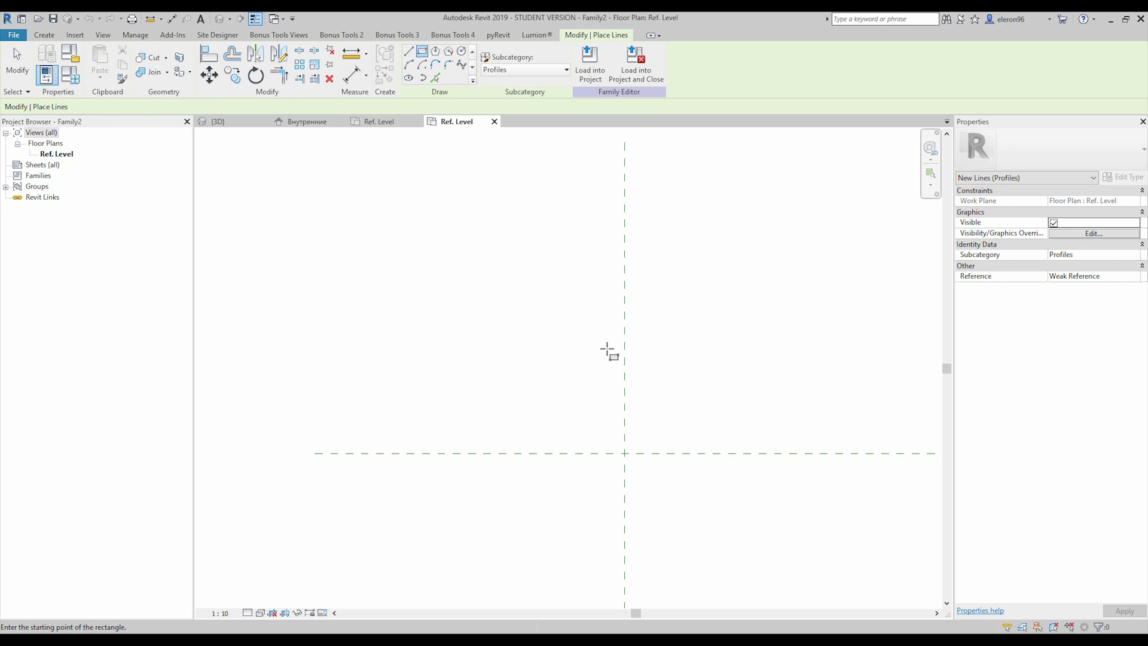
left_click(625, 453)
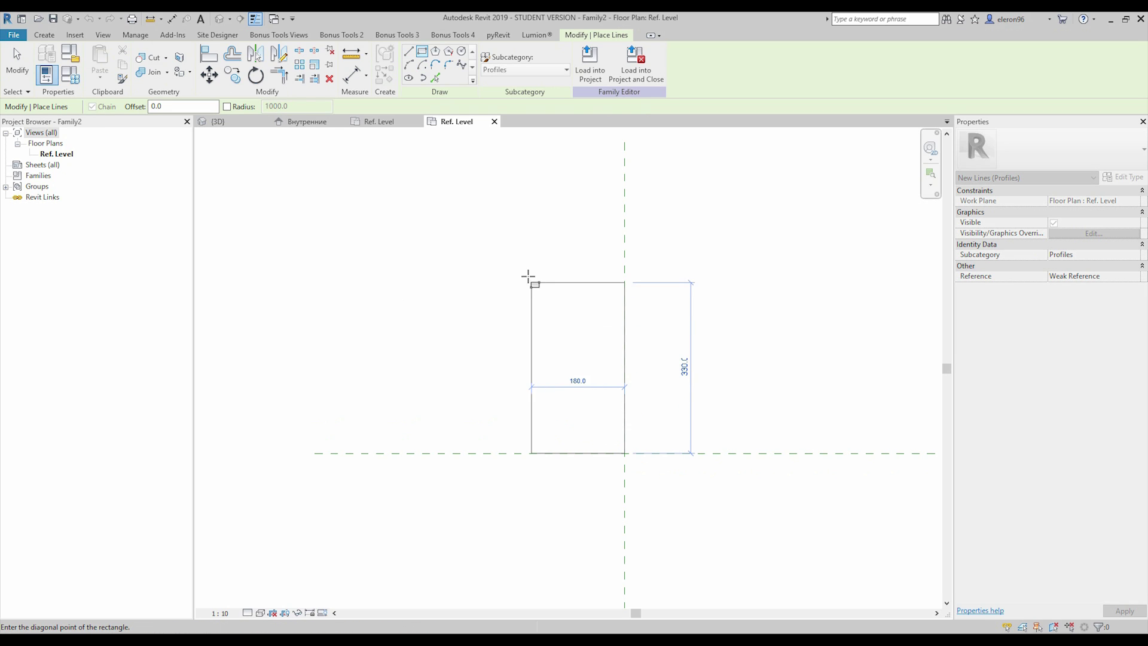
left_click(487, 252)
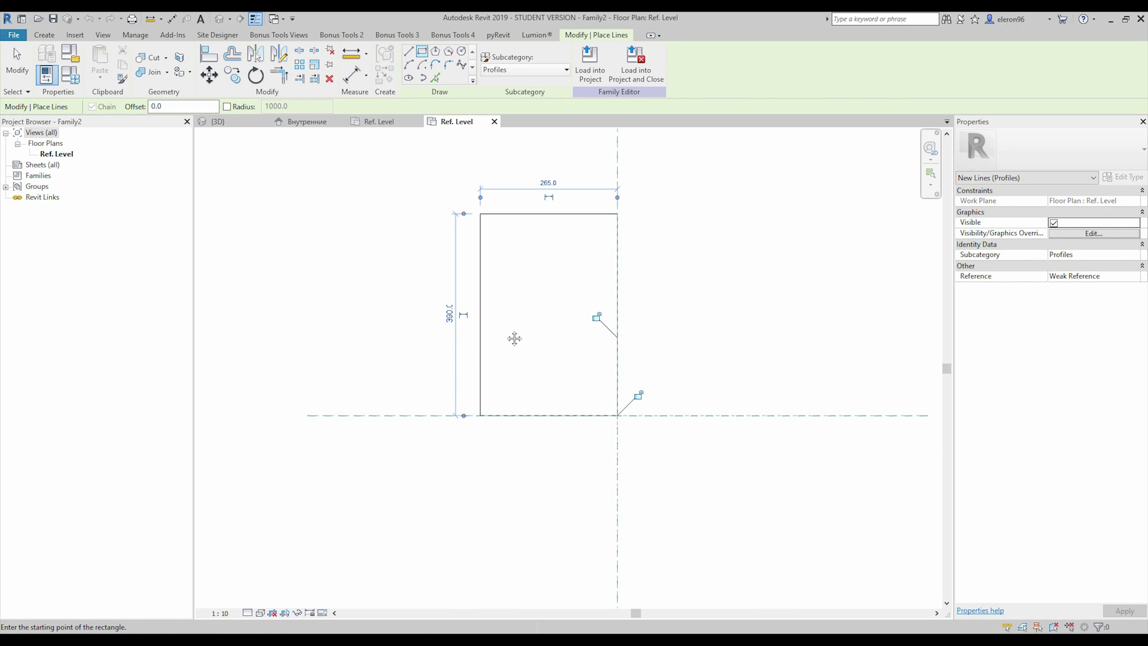
- Sketch a 45° diagonal line across the rectangle's lower left corner, from its left edge to its bottom edge
scroll(509, 317, "up", 2)
left_click(411, 52)
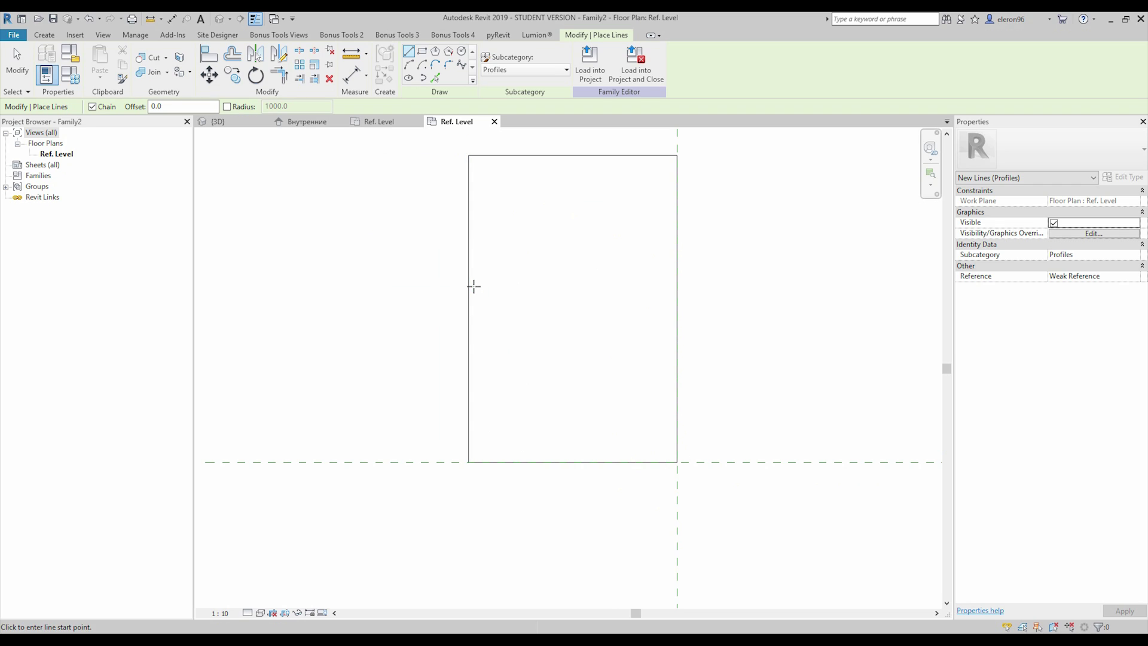
left_click(469, 301)
left_click(629, 462)
key("Escape")
key("Escape")
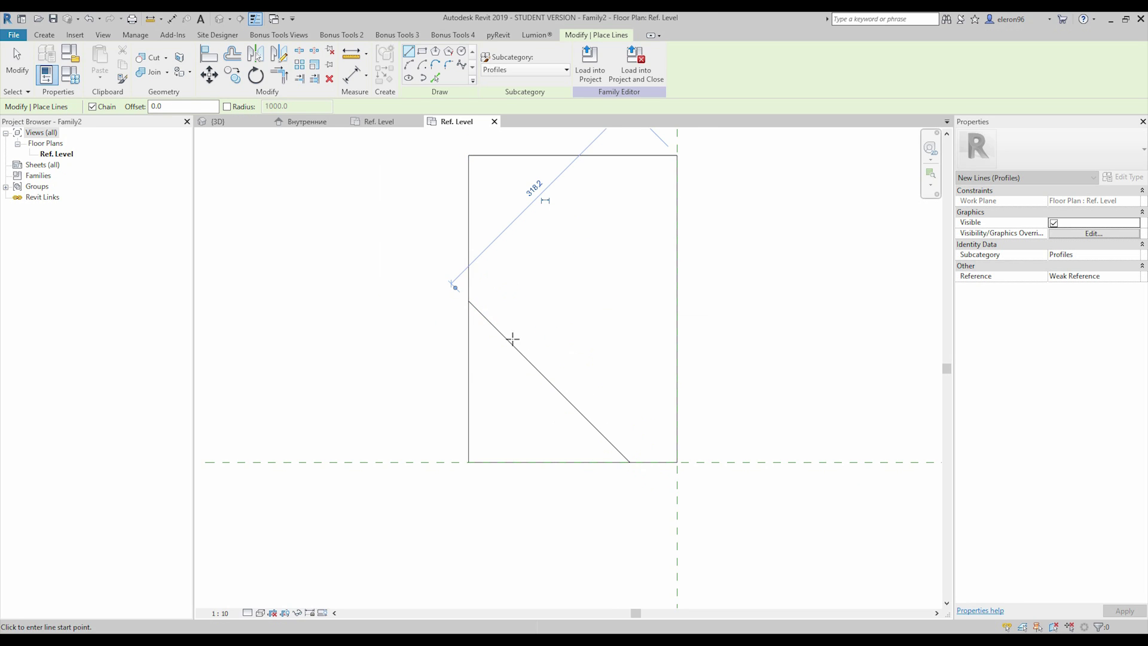
- Trim the rectangle's bottom edge back to the lower end of the diagonal line
middle_click_drag(512, 336, 564, 384)
left_click(730, 525)
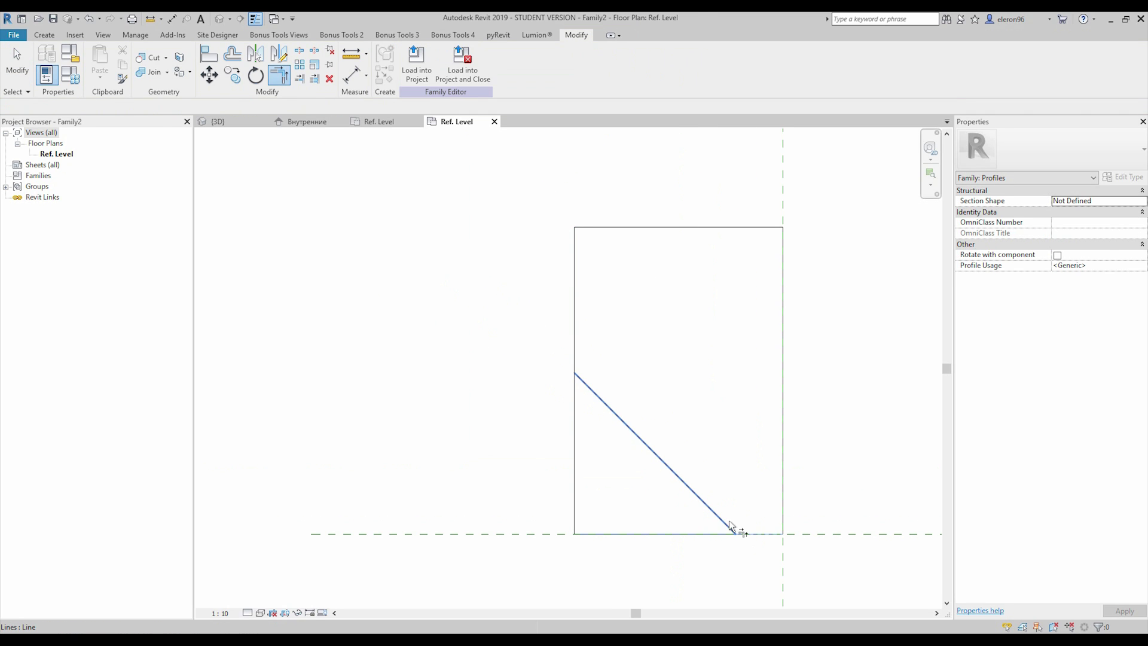
key("Escape")
middle_click_drag(554, 333, 589, 372)
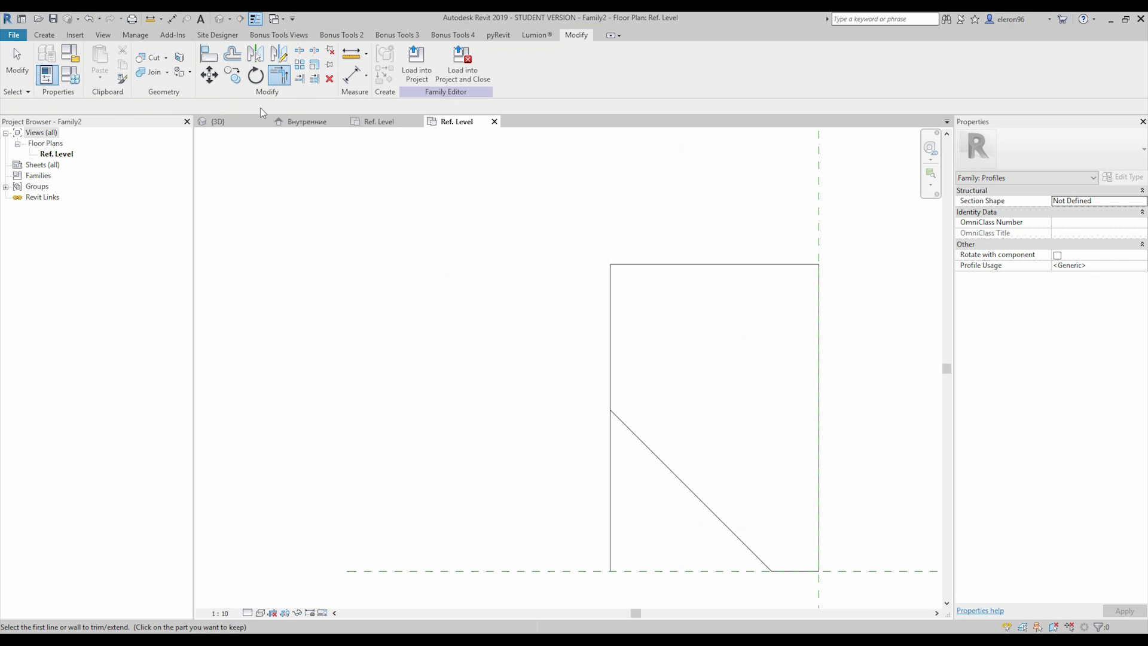
- Draw a tangent end arc bulging outward from the diagonal's upper end to the rectangle's top left corner
left_click(44, 34)
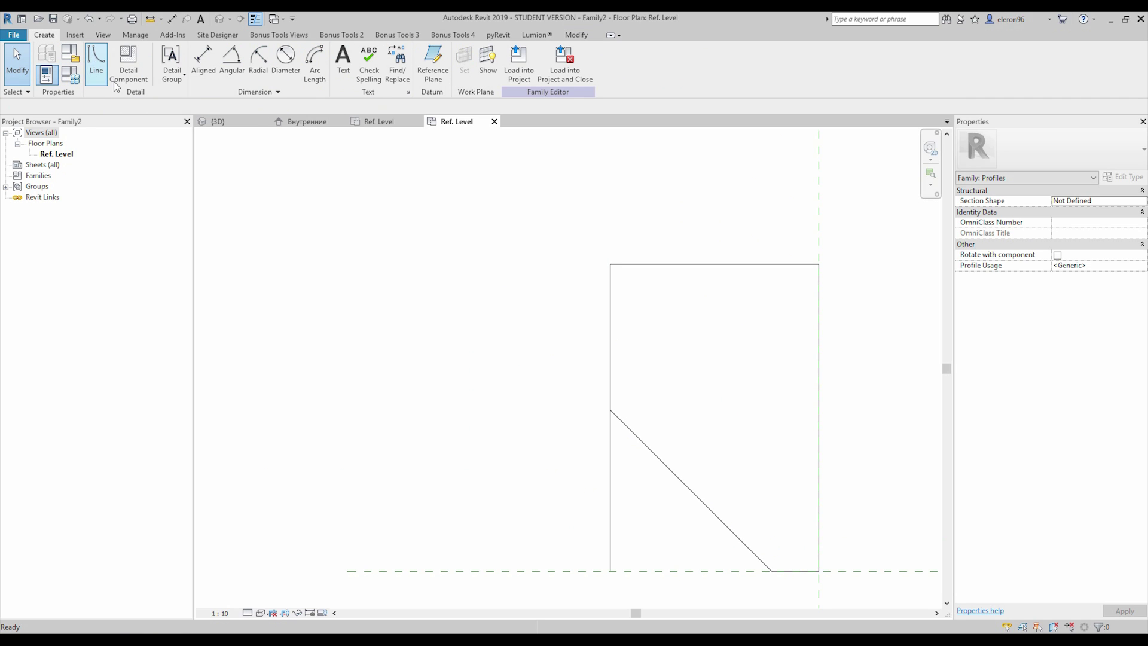
left_click(98, 60)
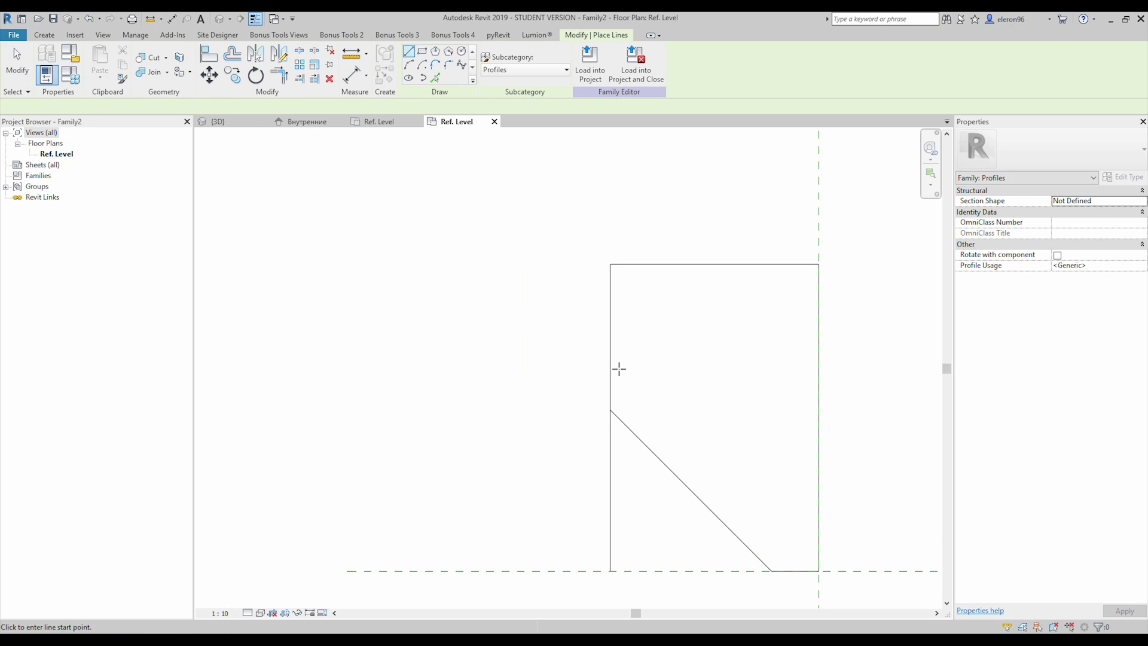
left_click(434, 67)
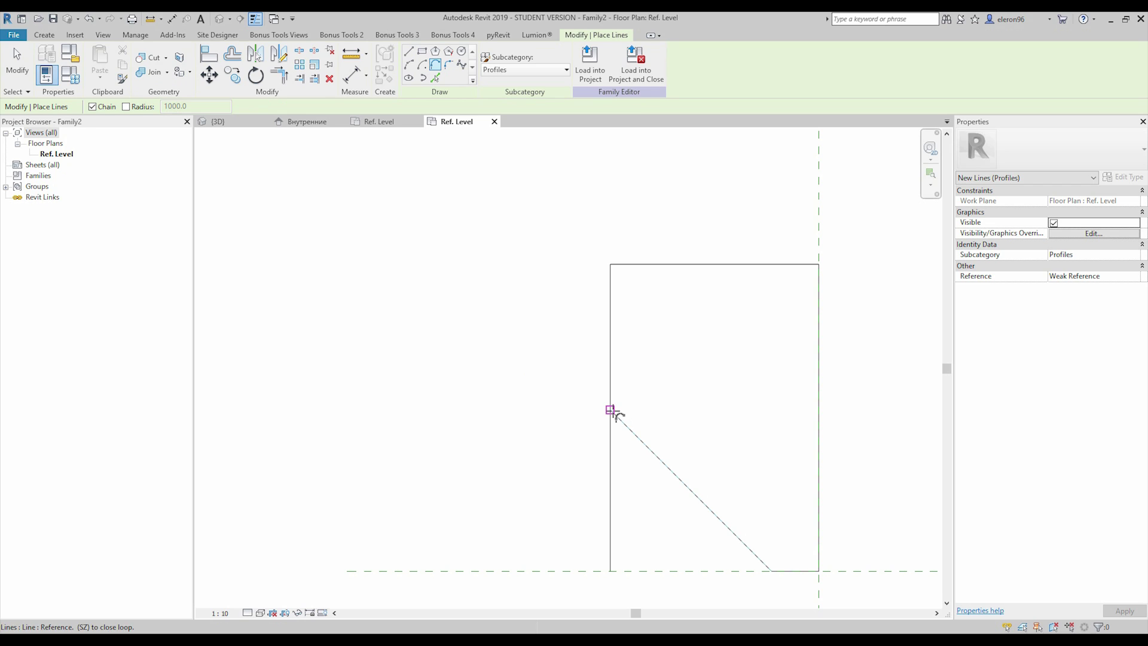
left_click(611, 411)
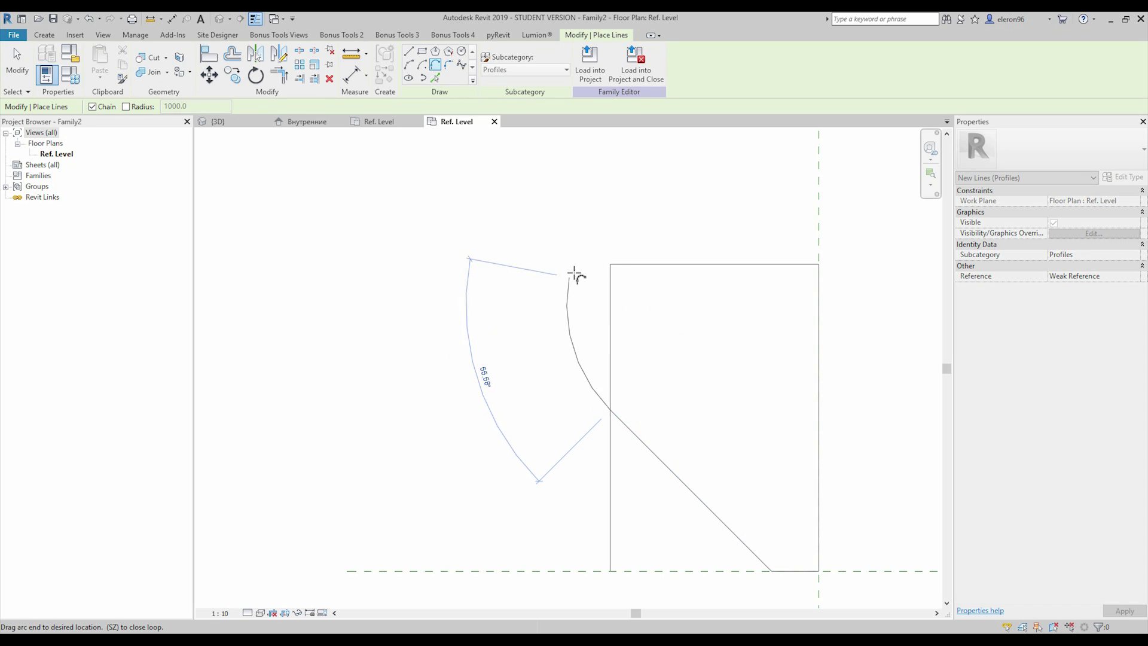
left_click(611, 264)
left_click(688, 336)
key("Escape")
key("Escape")
- Delete the rectangle's left edge to leave a single closed profile outline
left_click(610, 354)
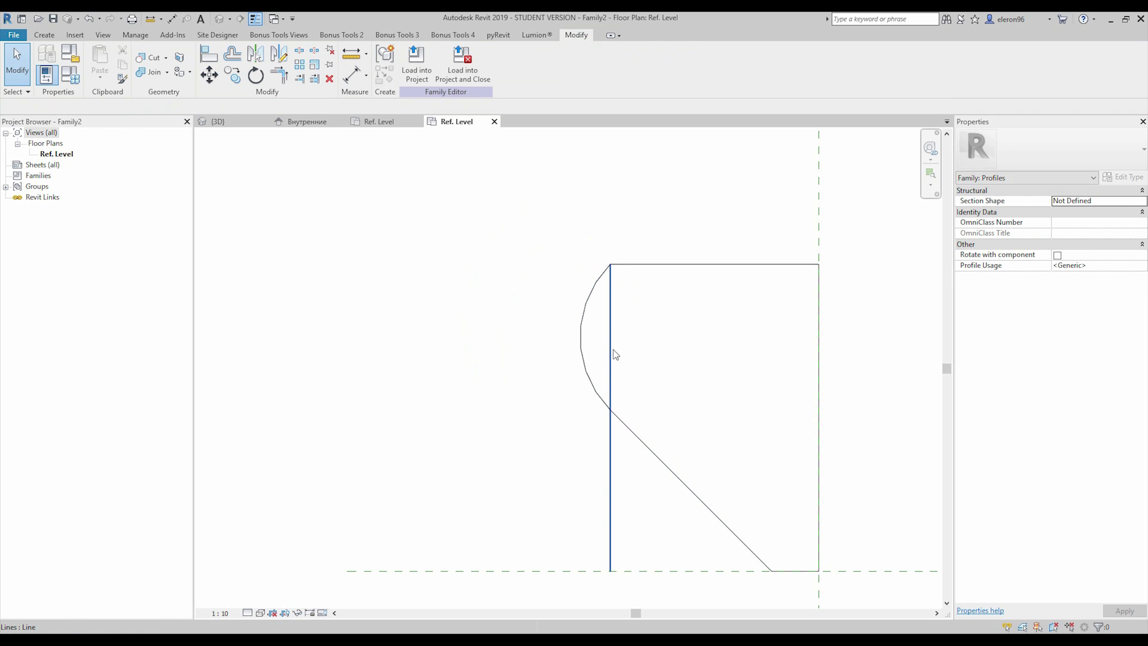
key("Delete")
middle_click_drag(613, 344, 506, 317)
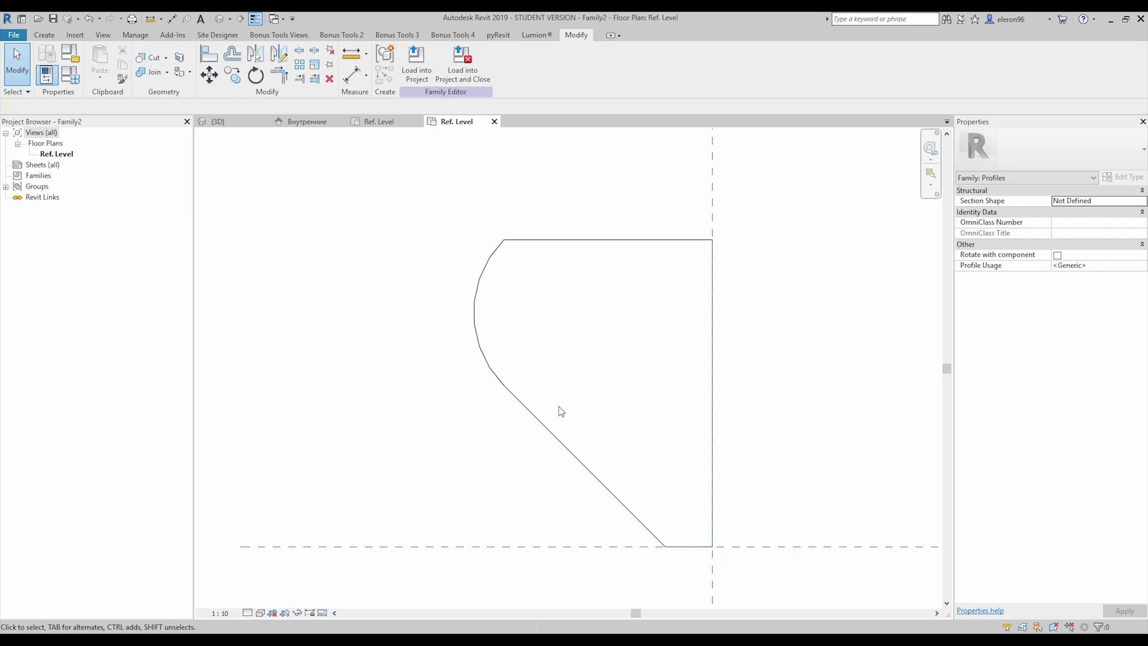
middle_click_drag(619, 390, 568, 361)
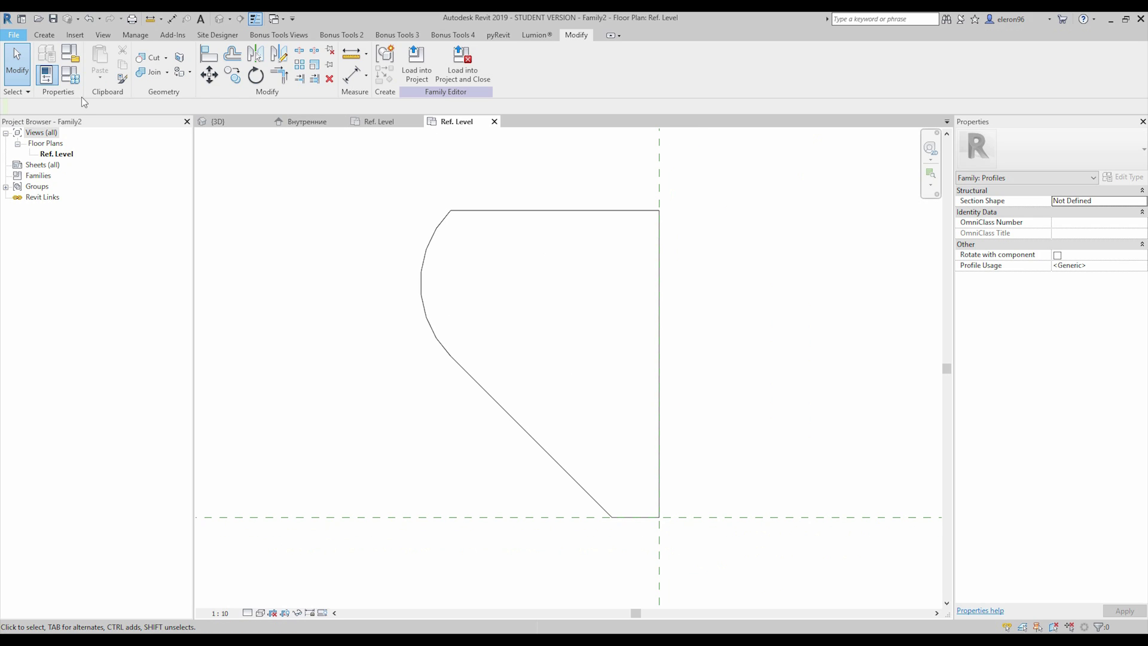
- Save the profile family as Prof_1 in the Ref folder, accepting the file save options
left_click(13, 35)
mouse_move(80, 173)
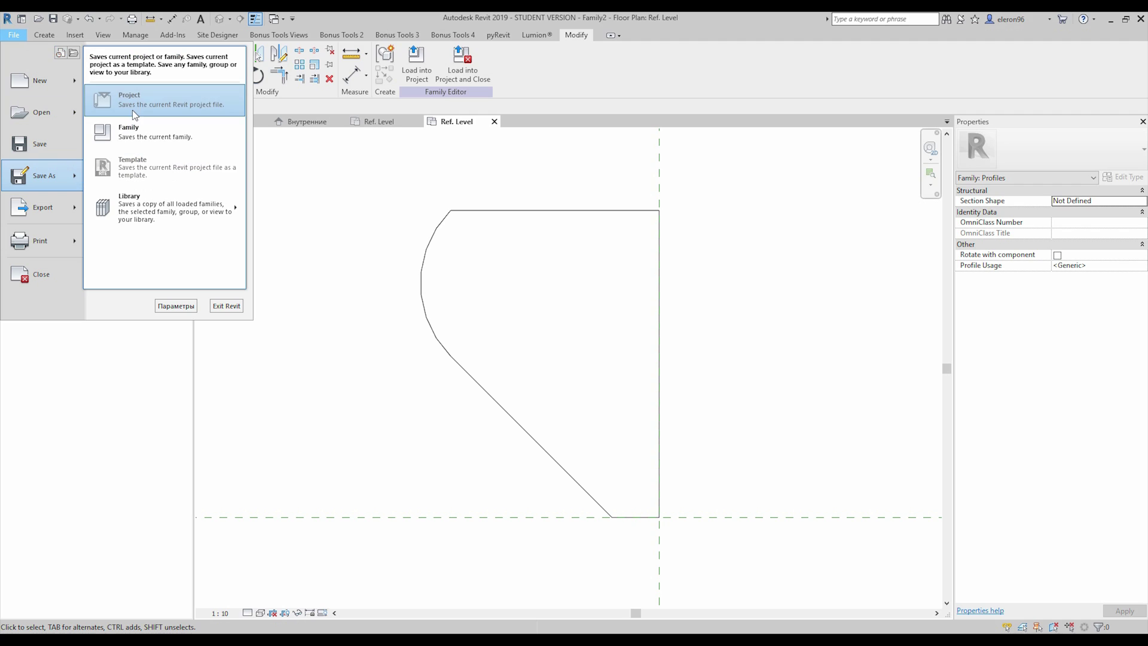
left_click(137, 132)
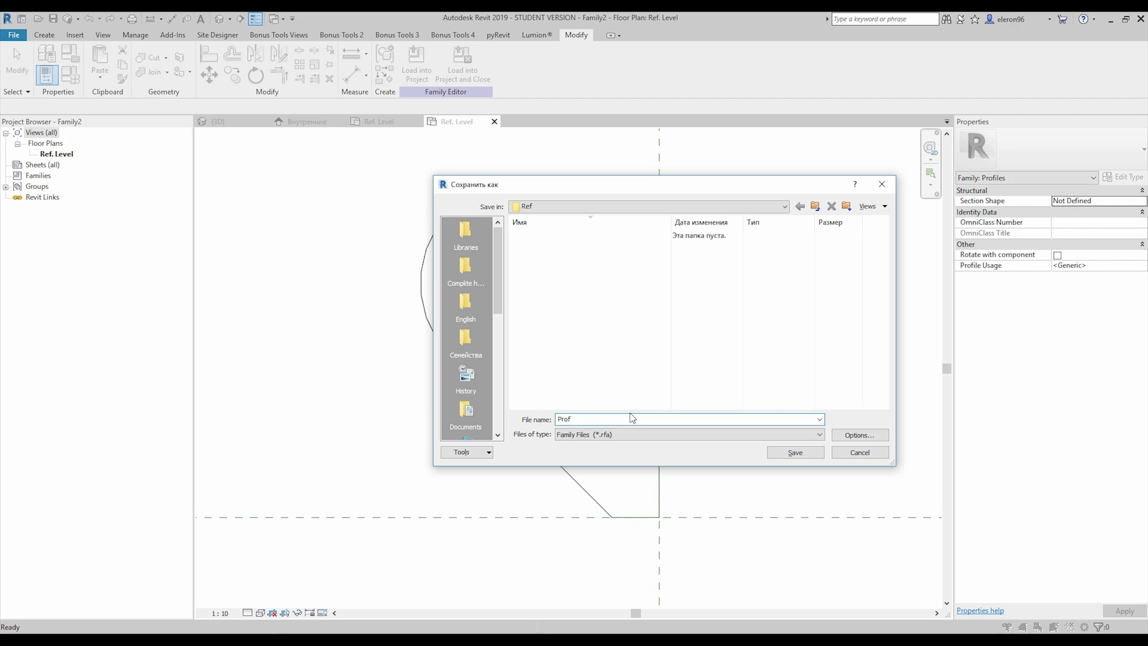
left_click(847, 439)
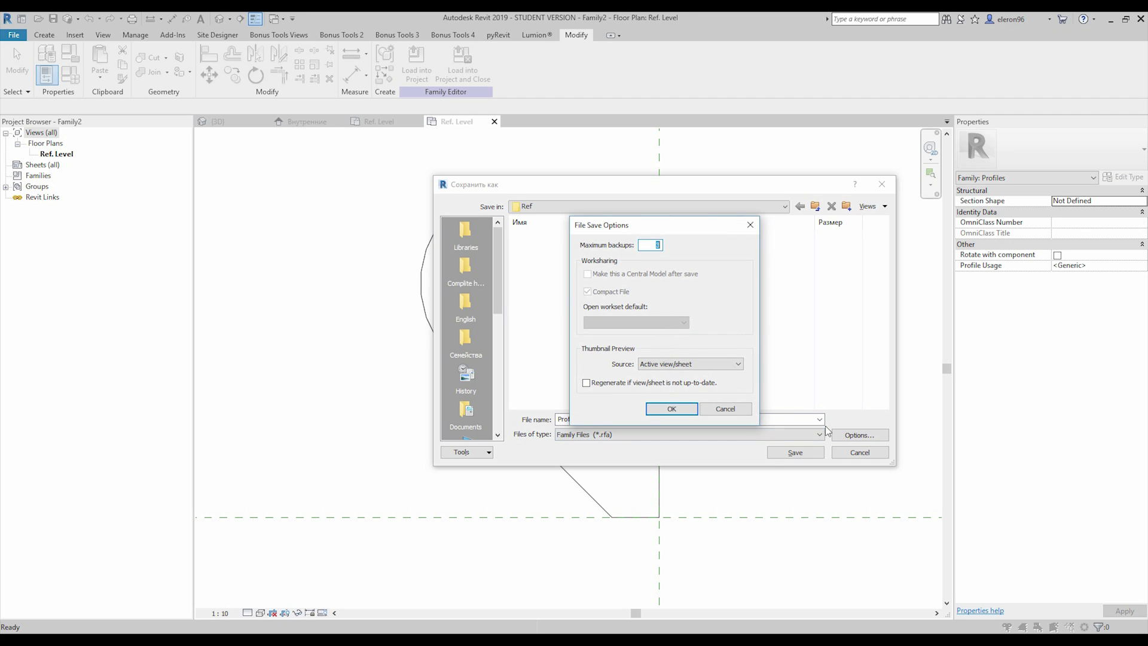
left_click(671, 409)
left_click(792, 452)
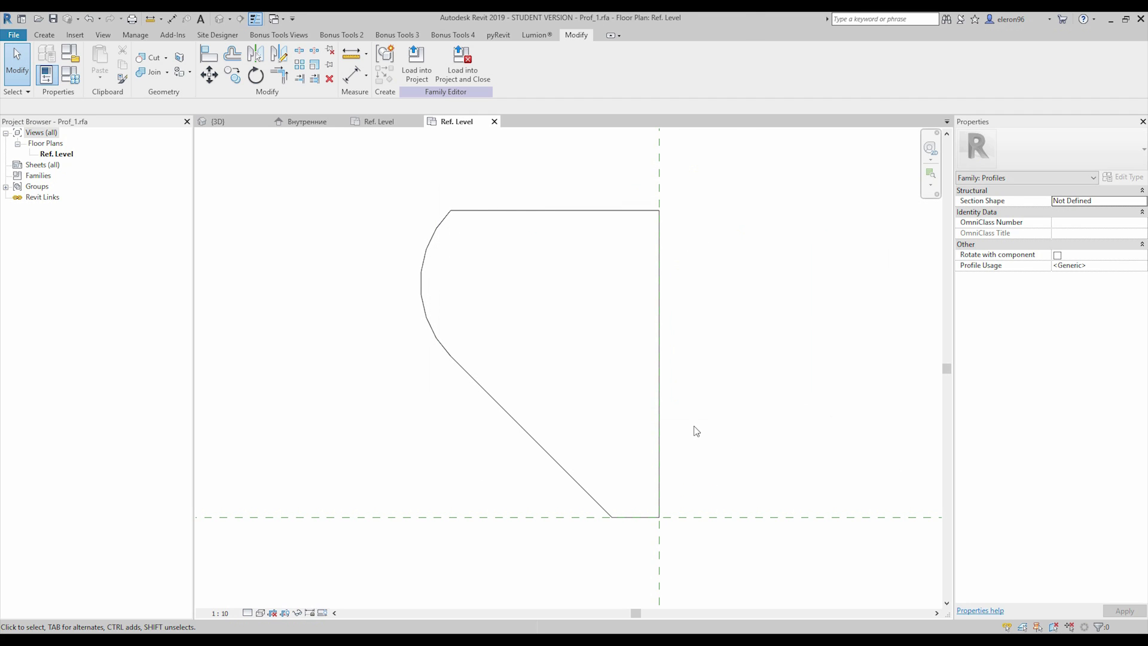
- Load the Prof_1 profile only into the Facade 5.rvt project and close the family
left_click(472, 81)
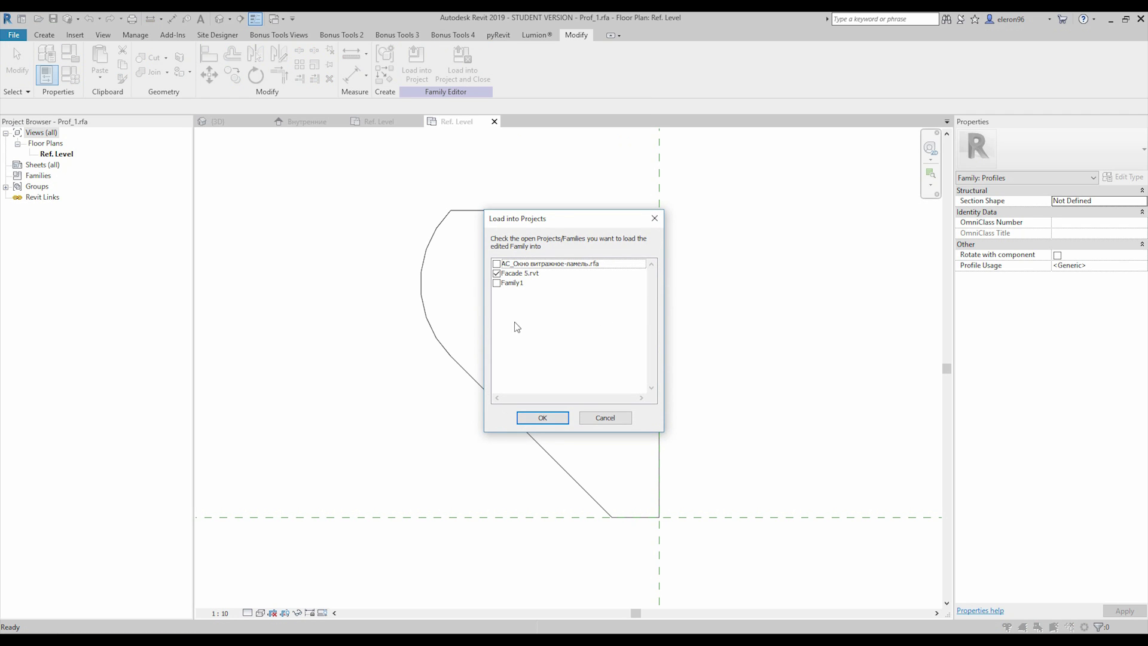
left_click(497, 274)
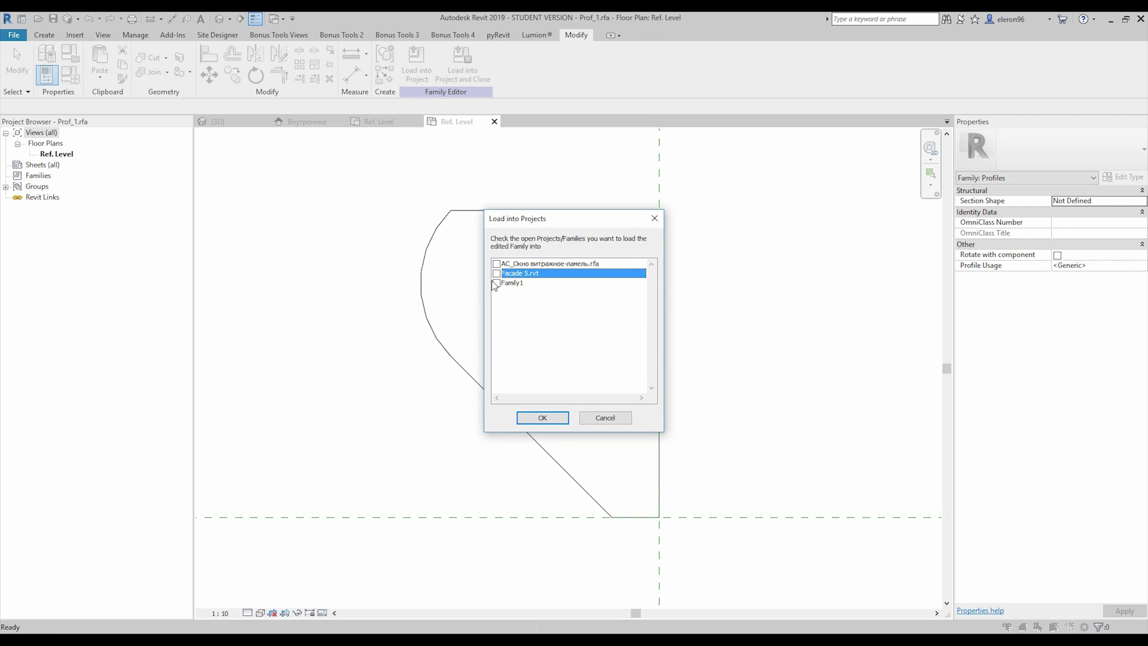
left_click(499, 283)
left_click(497, 273)
left_click(497, 274)
left_click(498, 283)
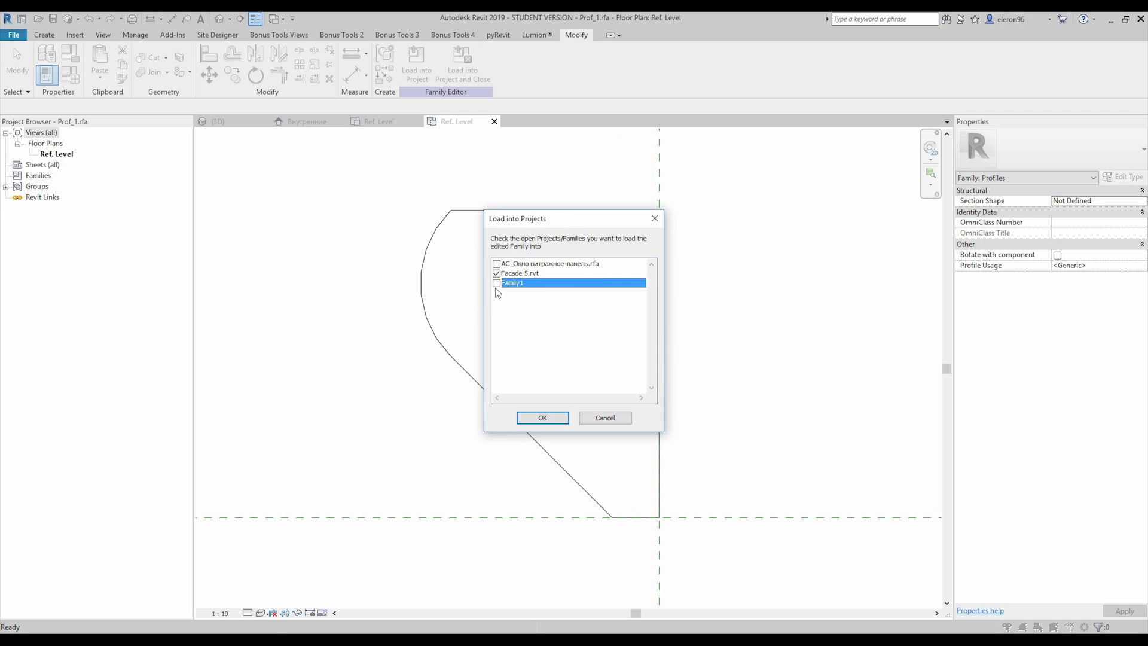
left_click(542, 418)
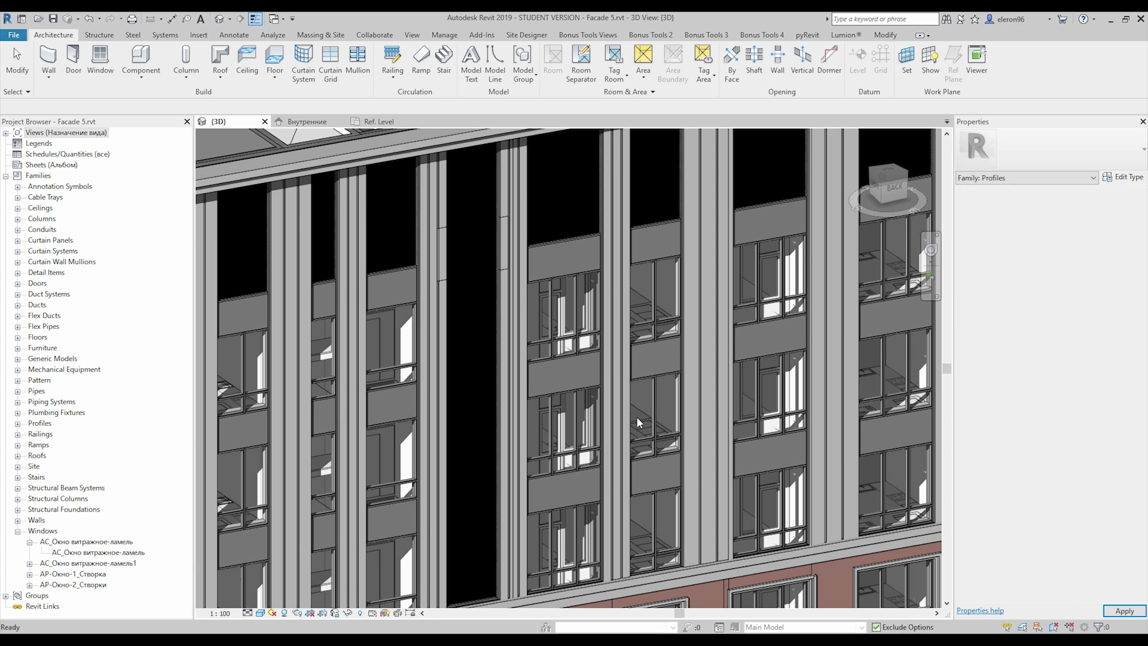
scroll(598, 514, "up", 3)
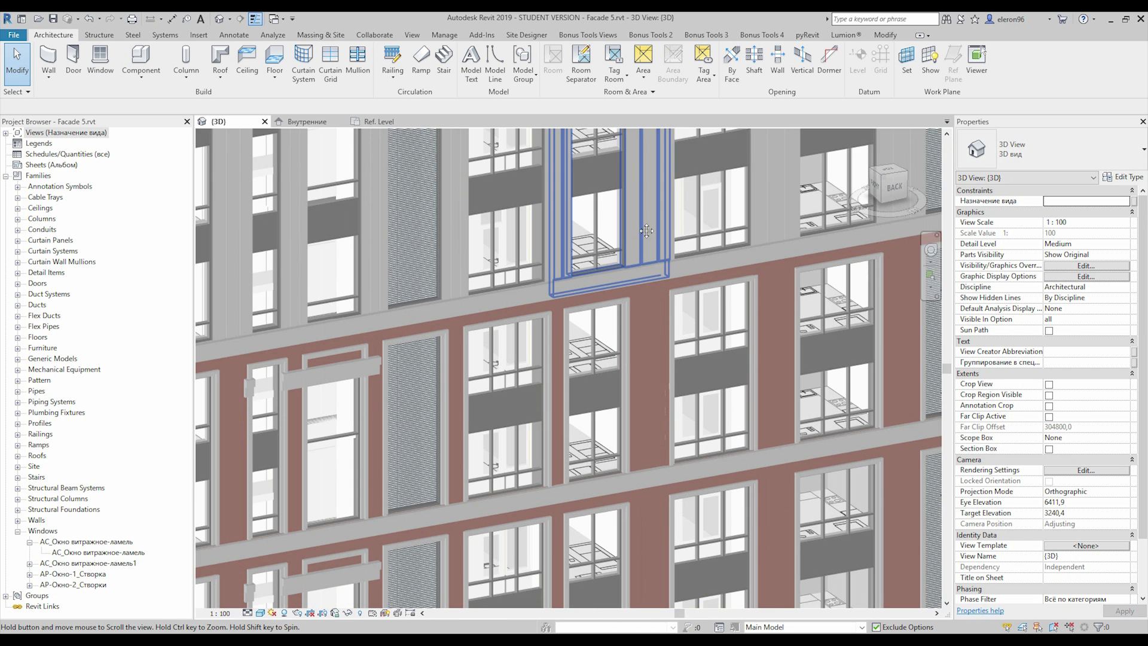
middle_click_drag(519, 507, 518, 438)
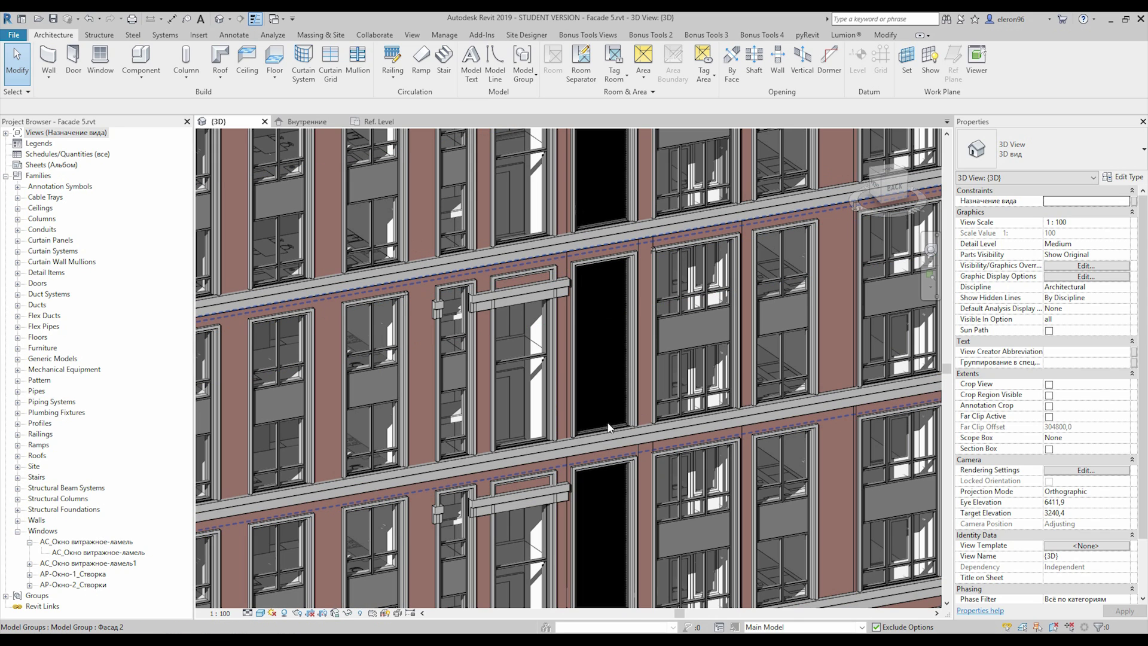
- Set the profile of the facade cornice's K1_Карниз wall sweep type to Prof_1 : Prof_1, accepting the overlap warnings
scroll(509, 461, "up", 2)
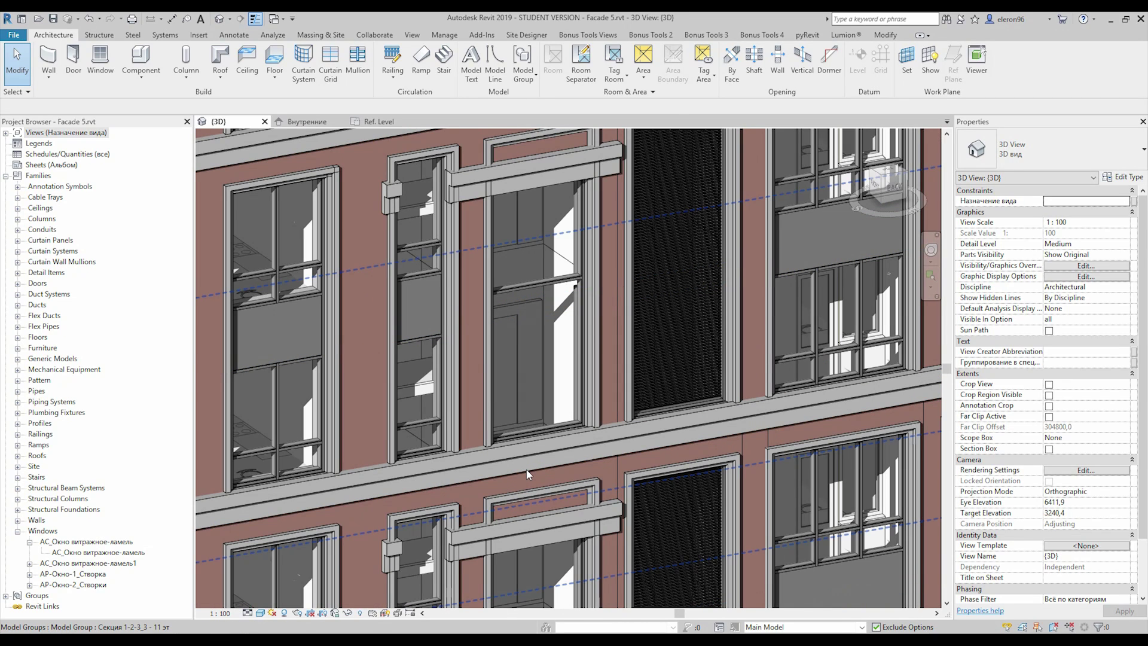
left_click(527, 469)
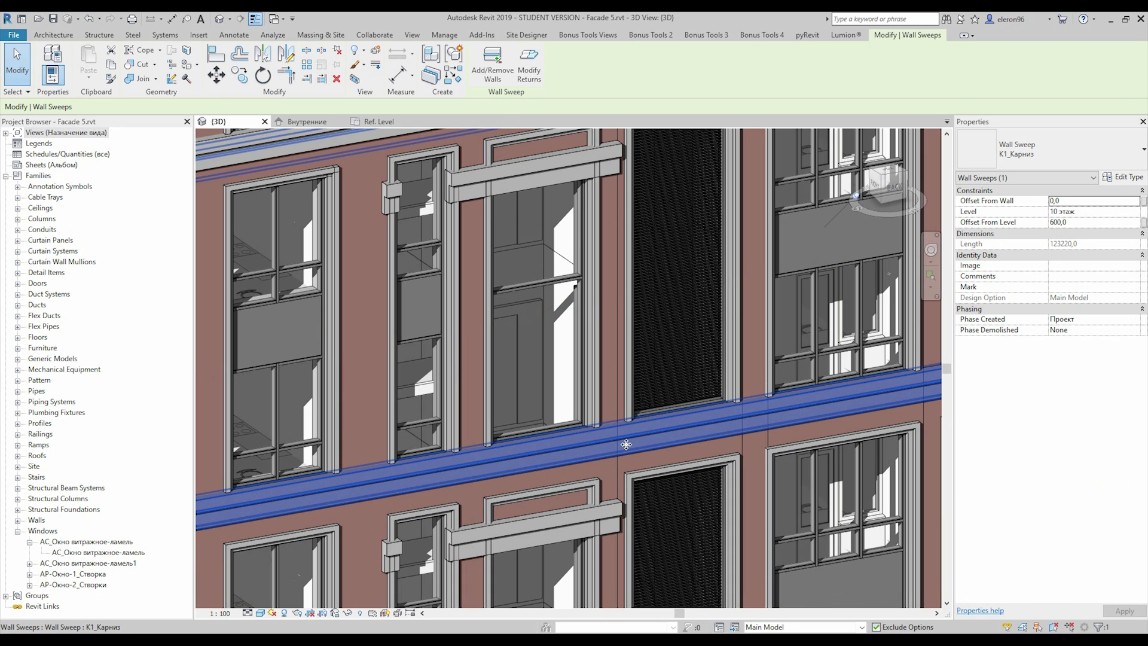
left_click(1120, 177)
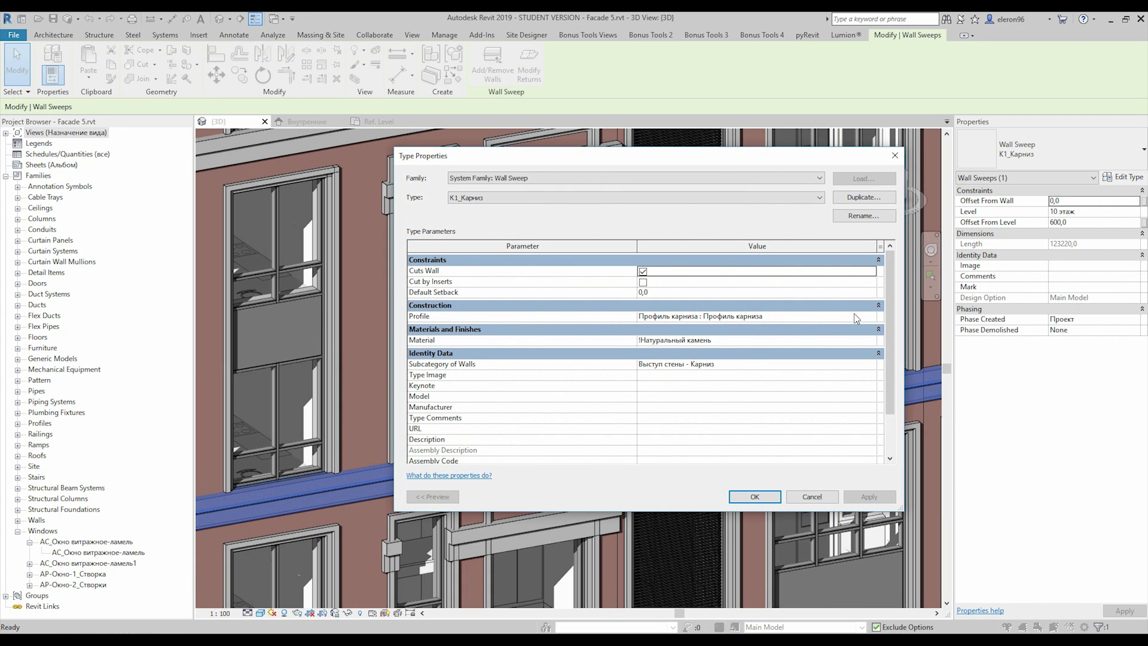
left_click(870, 317)
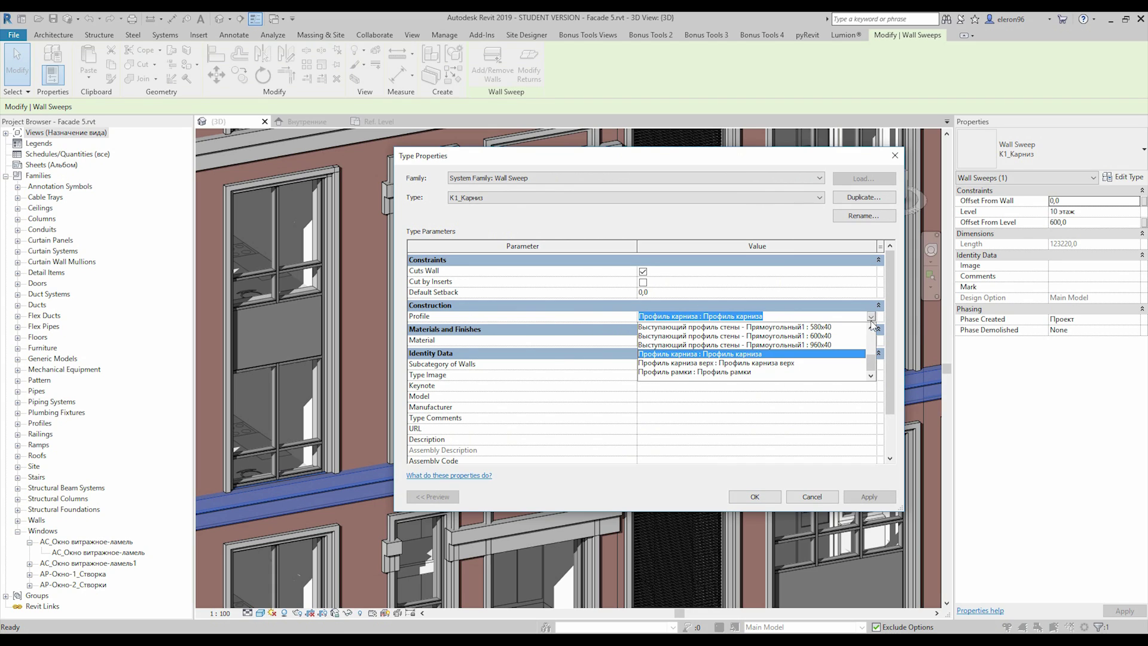
left_click(660, 345)
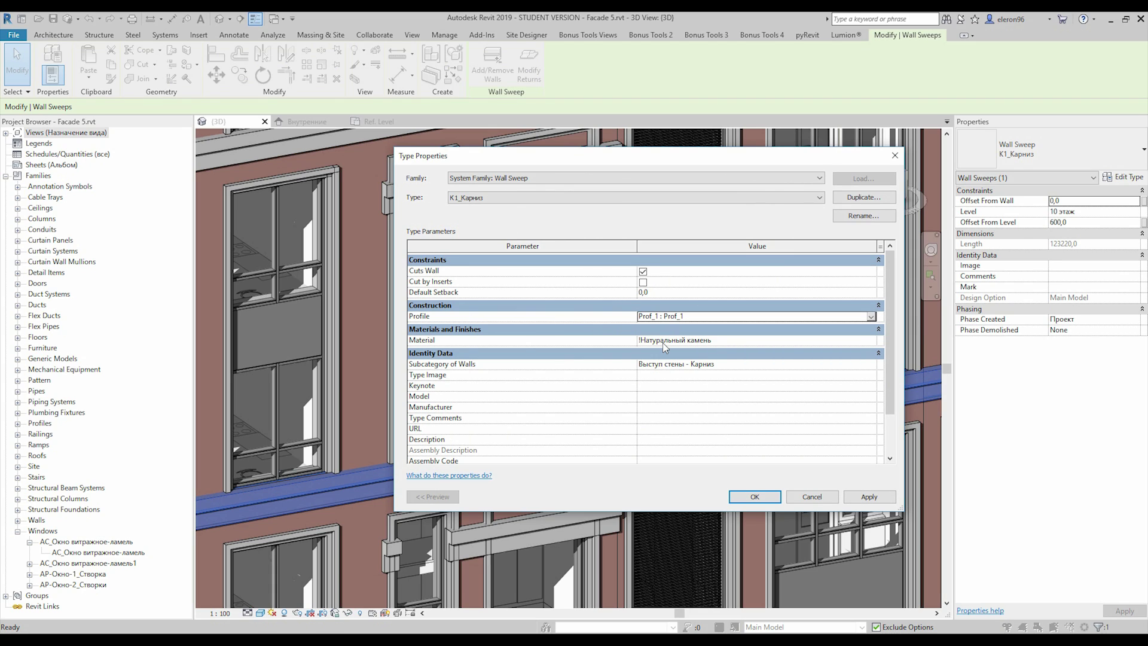
left_click(763, 504)
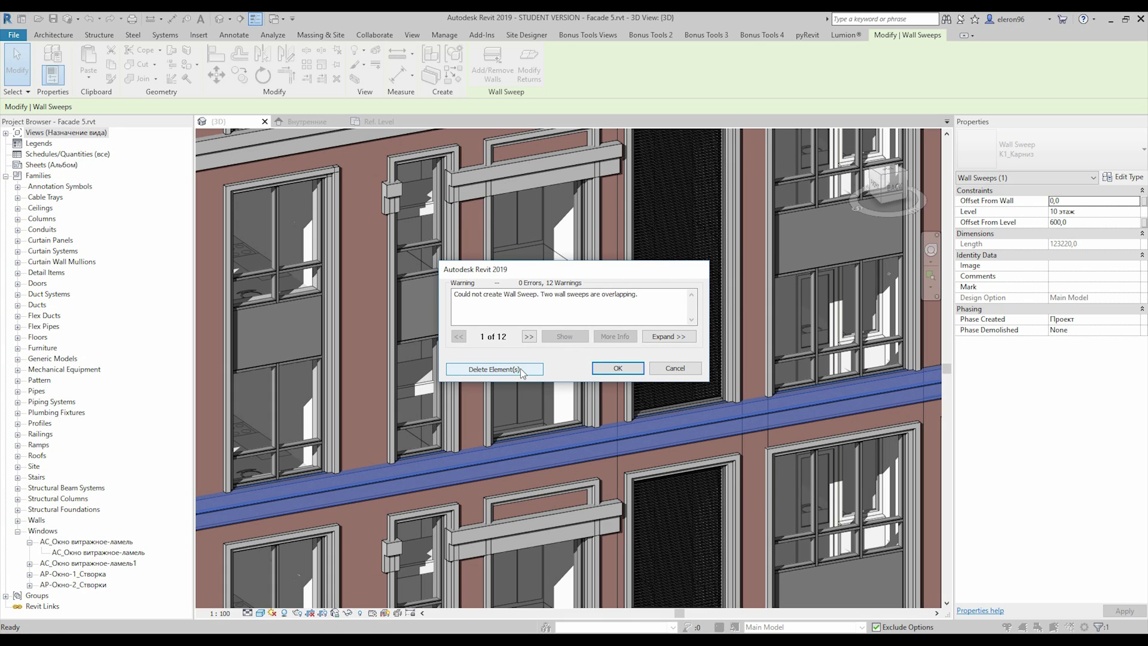
left_click(610, 369)
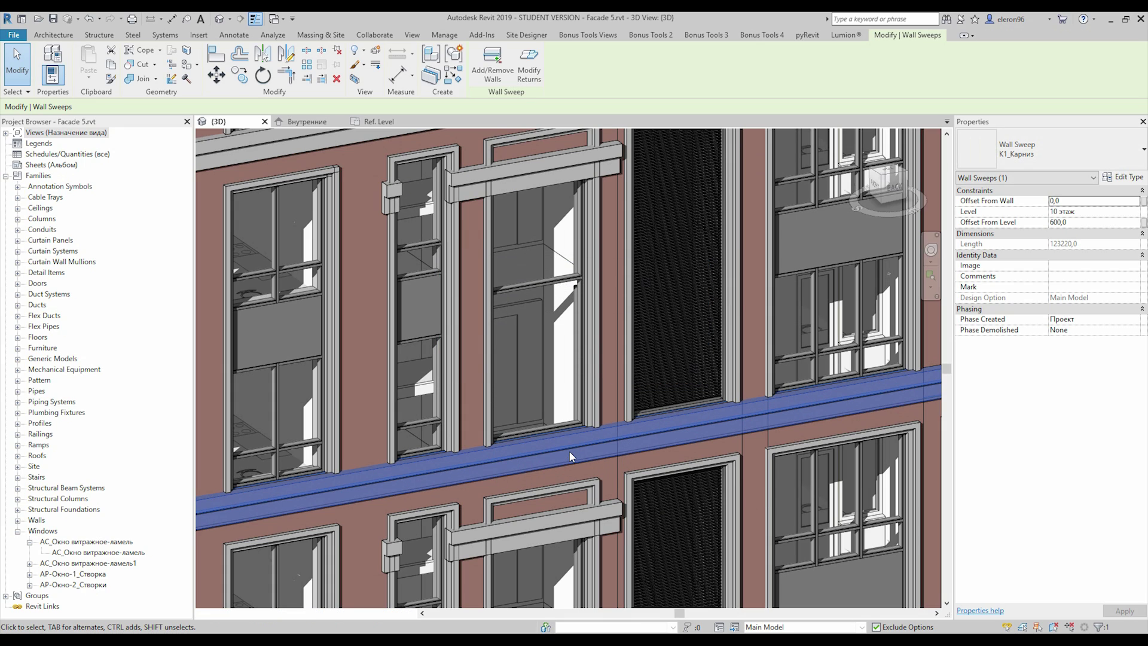
- Review the K1_Карниз sweep type properties and inspect how the cornice sits across the window openings
left_click(1127, 176)
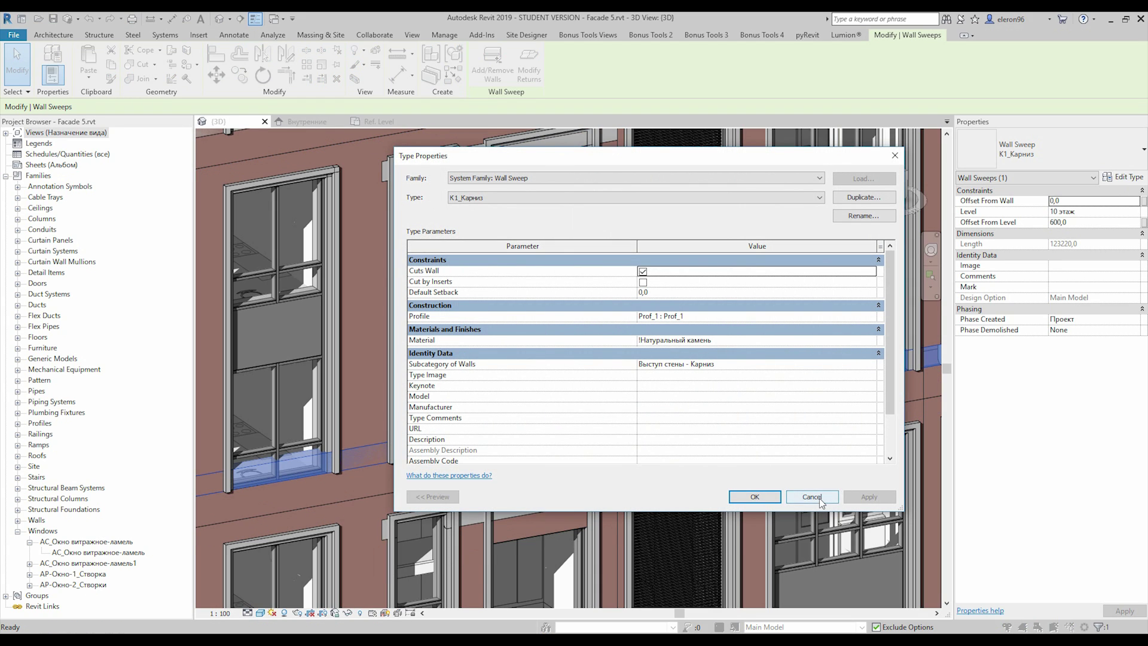
left_click(812, 497)
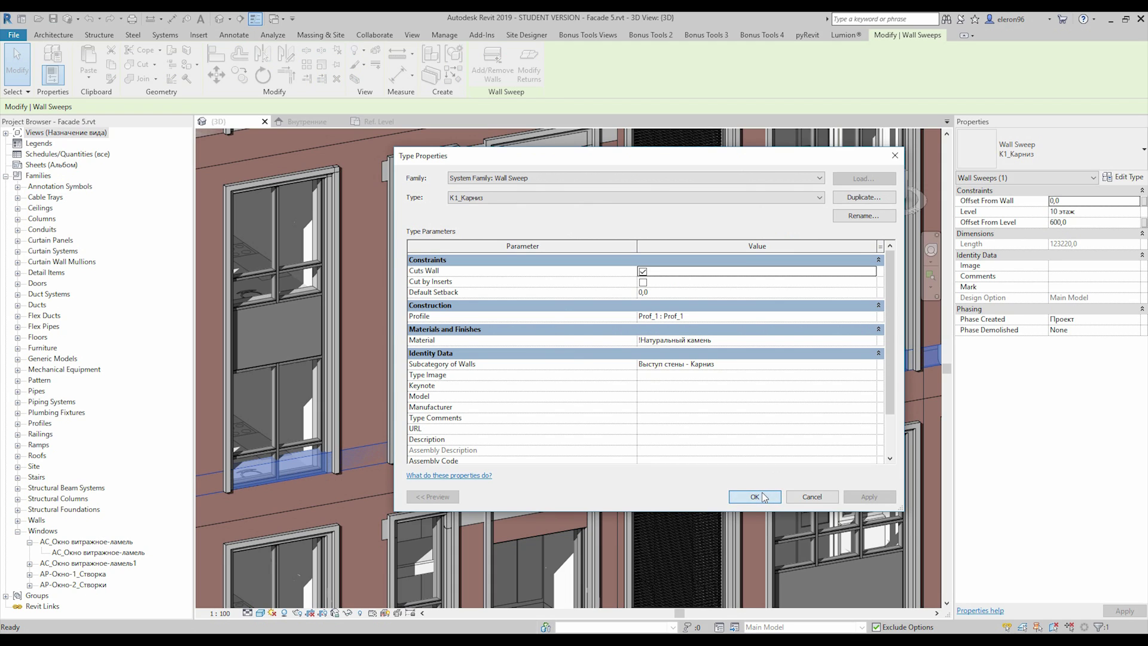
left_click(755, 496)
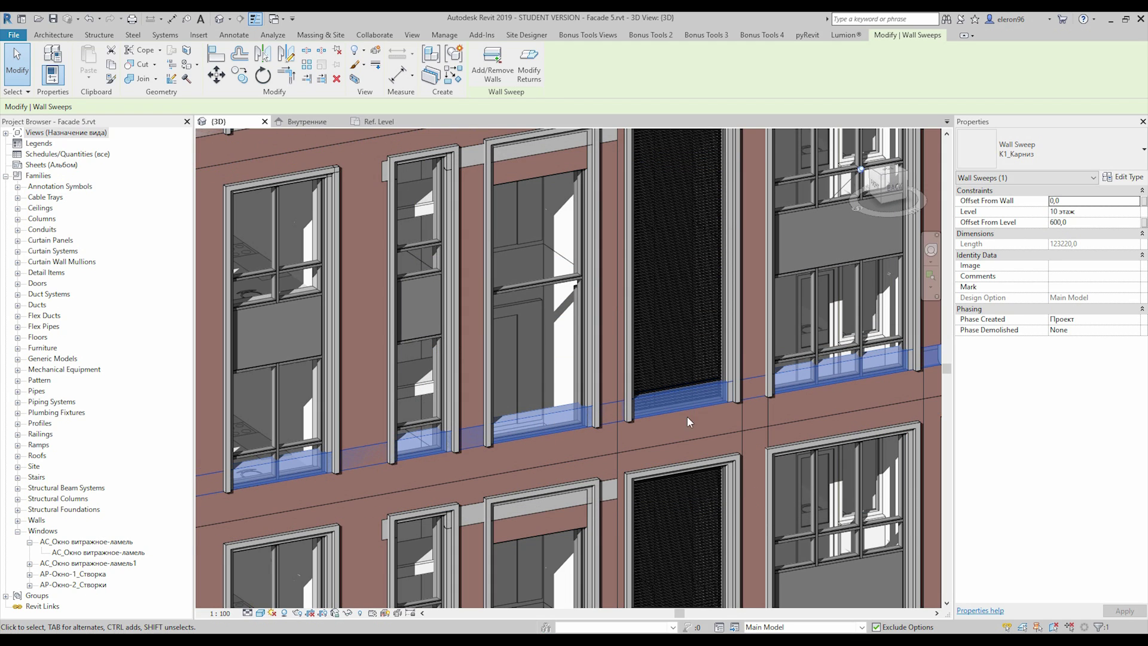
scroll(521, 419, "up", 3)
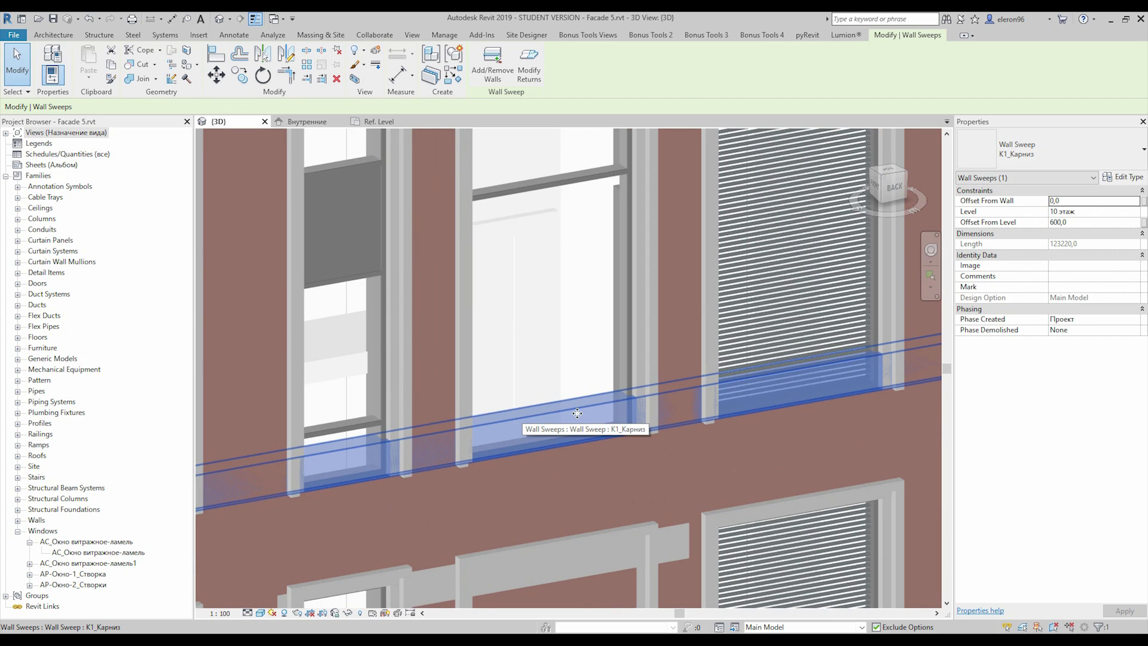
scroll(577, 413, "down", 2)
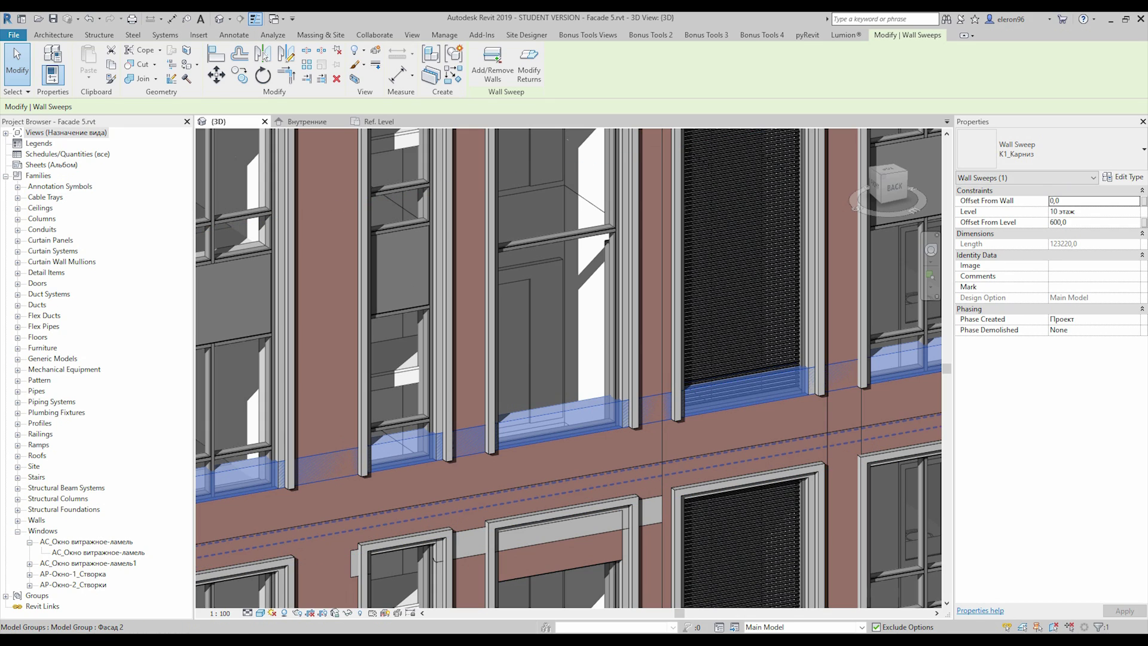
- Open the Prof_1 profile family from the Ref folder inside 25-Facade
mouse_move(279, 640)
left_click(388, 600)
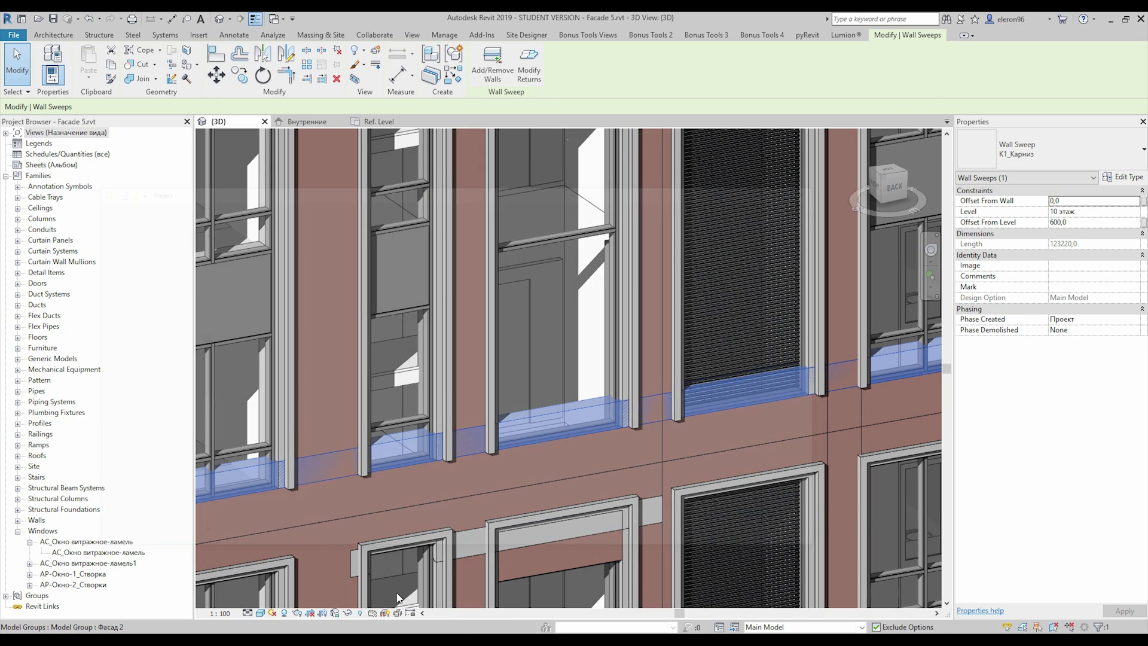
left_click(362, 101)
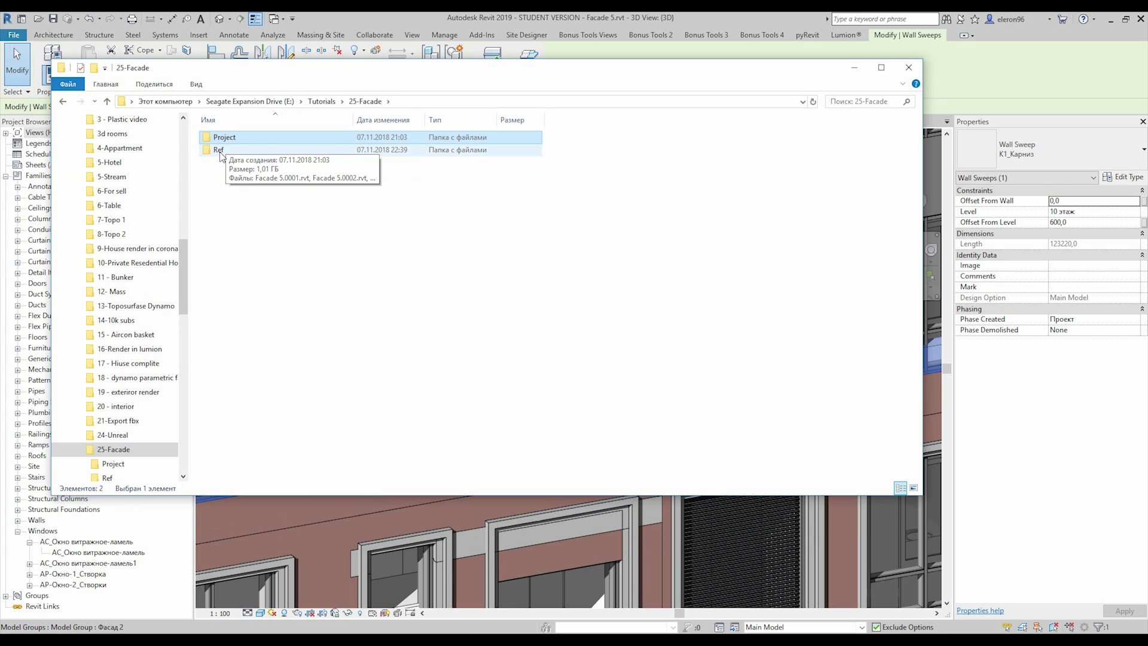
double_click(226, 149)
double_click(228, 212)
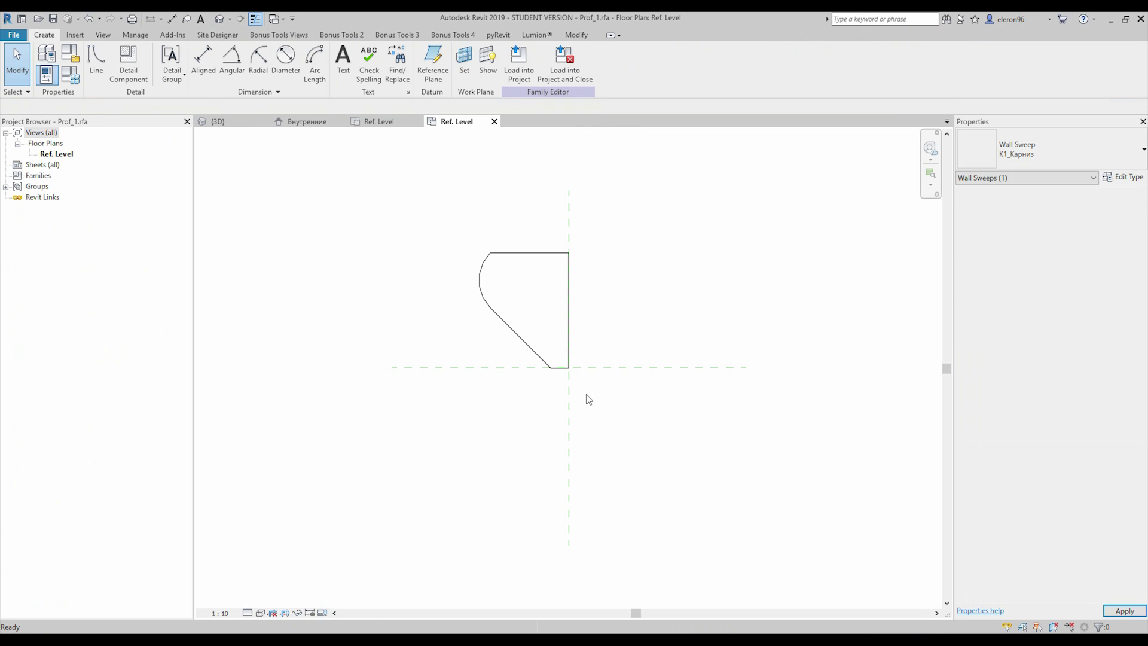
- Mirror a copy of the whole profile outline about the vertical center reference plane
left_click_drag(448, 213, 599, 407)
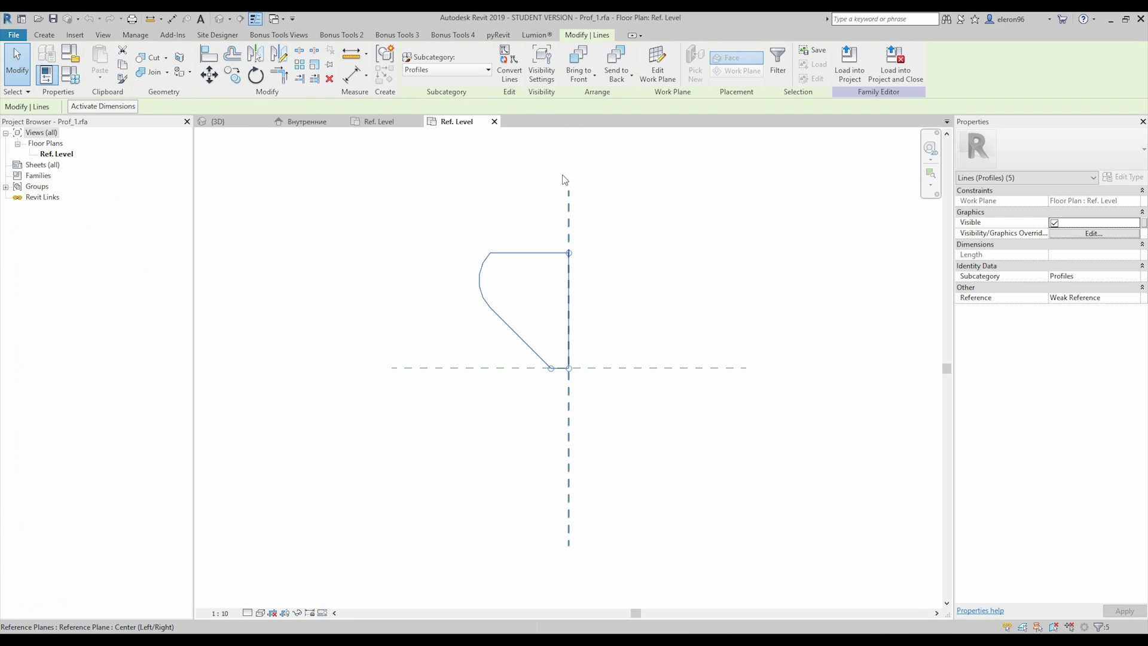
key("m")
key("m")
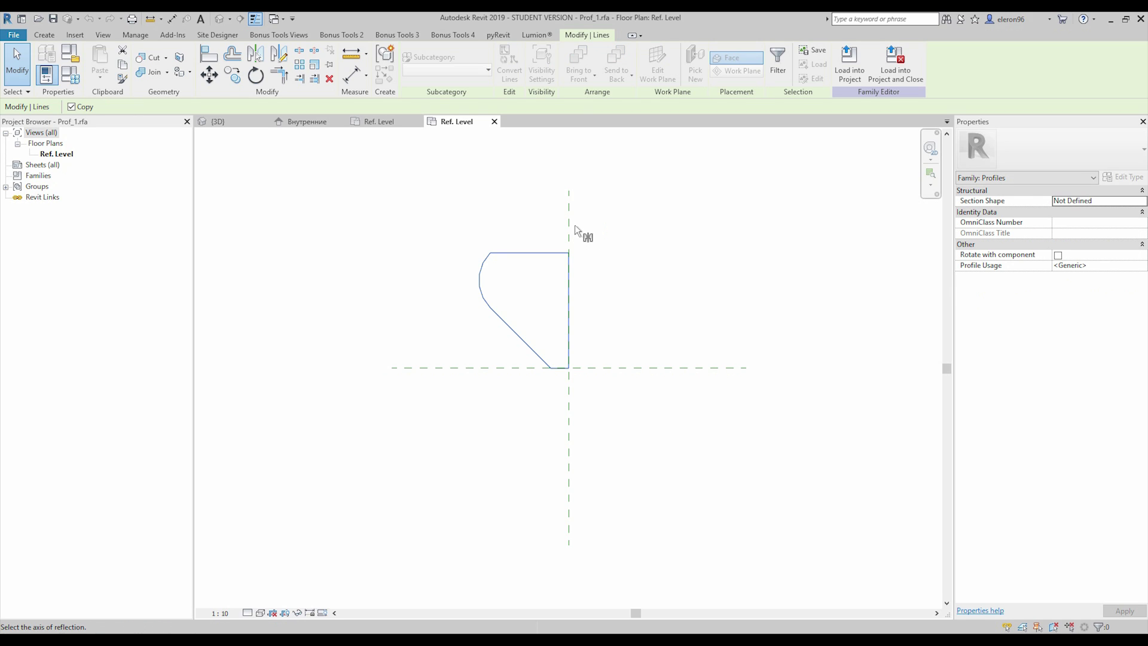
left_click(573, 223)
left_click(526, 287)
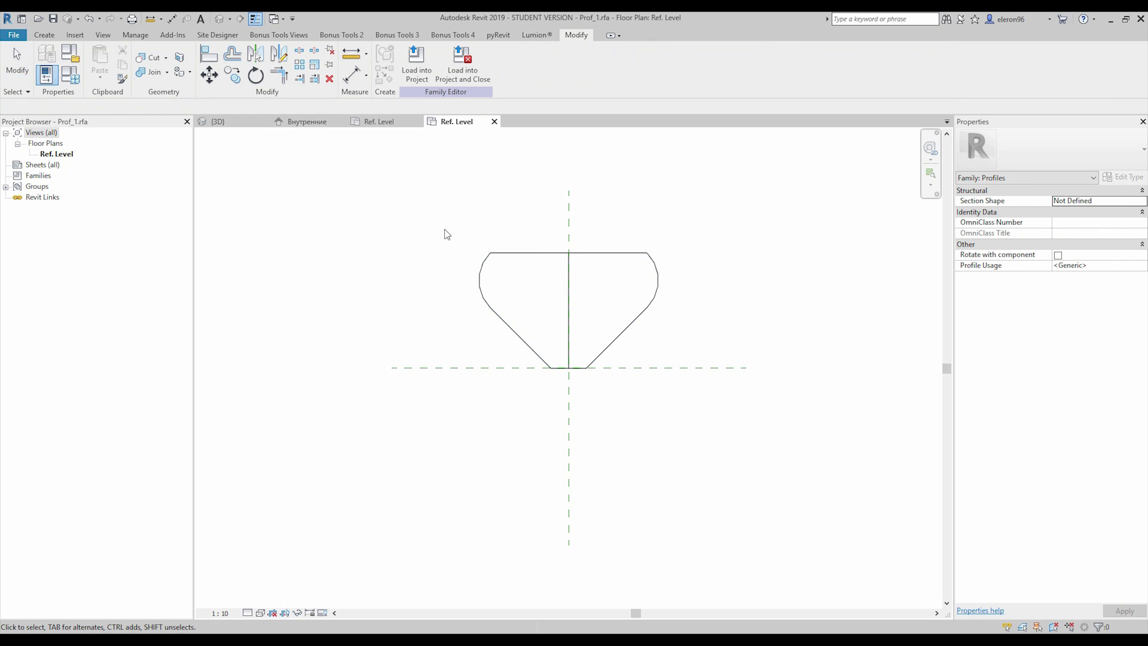
- Delete the original profile outline on the left side of the vertical reference plane, keeping only the mirrored copy
left_click_drag(445, 224, 585, 410)
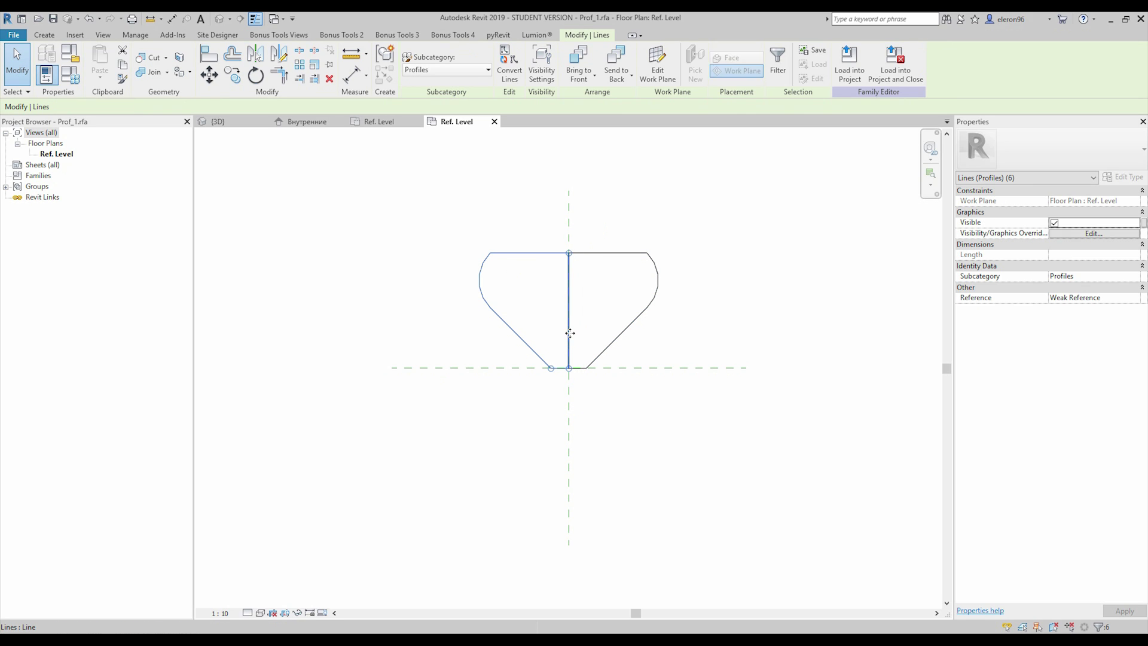
left_click(628, 381)
key("alt")
key("alt")
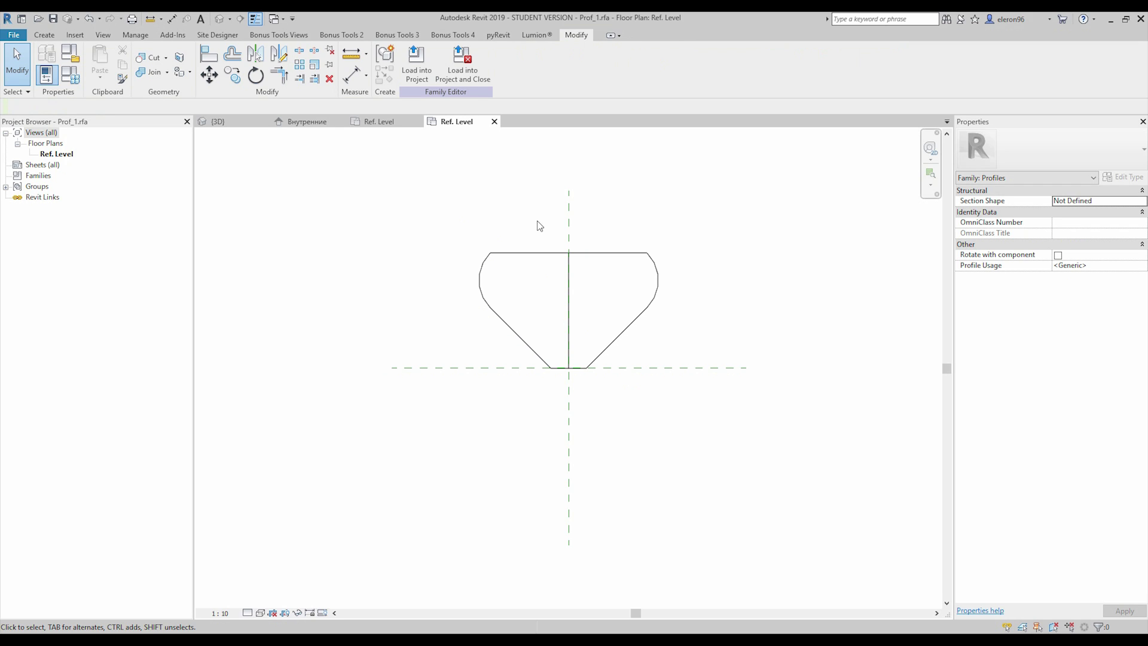
left_click_drag(461, 226, 565, 392)
key("Delete")
left_click(546, 253)
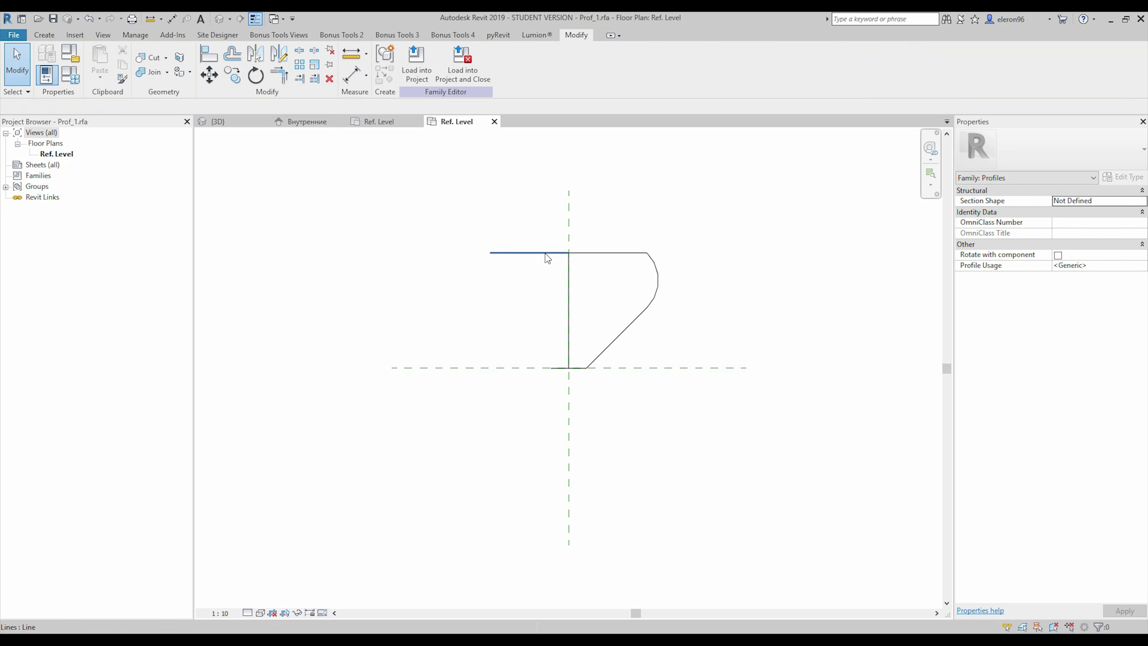
key("Delete")
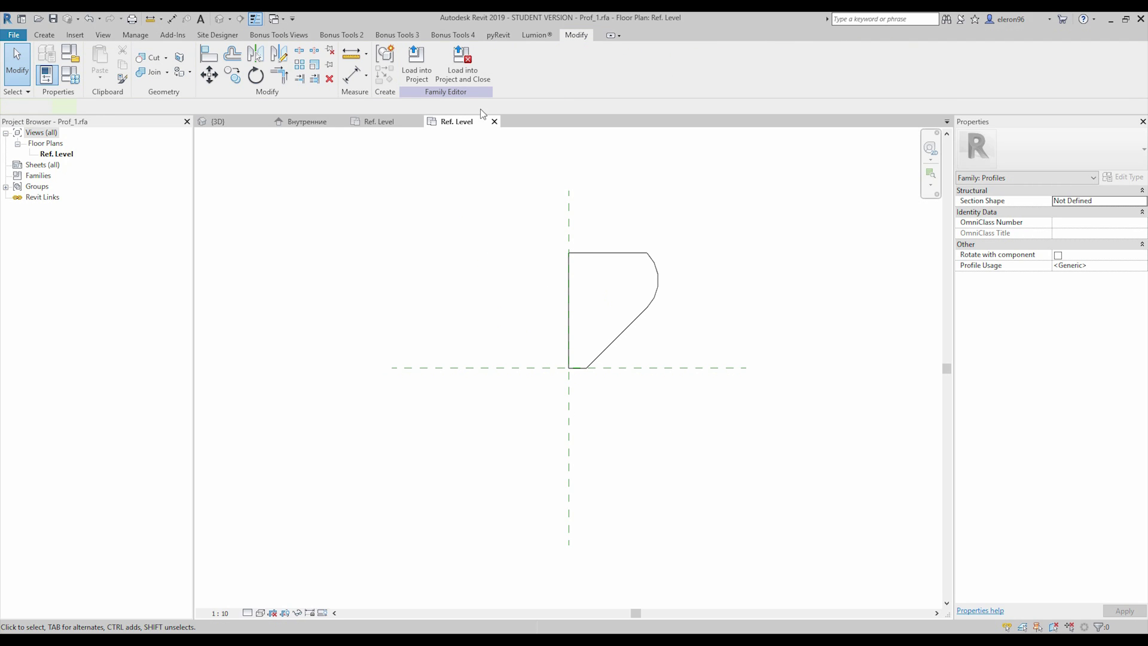
- Save Prof_1, load it into the facade project overwriting the existing version, and inspect the cornice sweep around the window trims
left_click(461, 70)
left_click(538, 418)
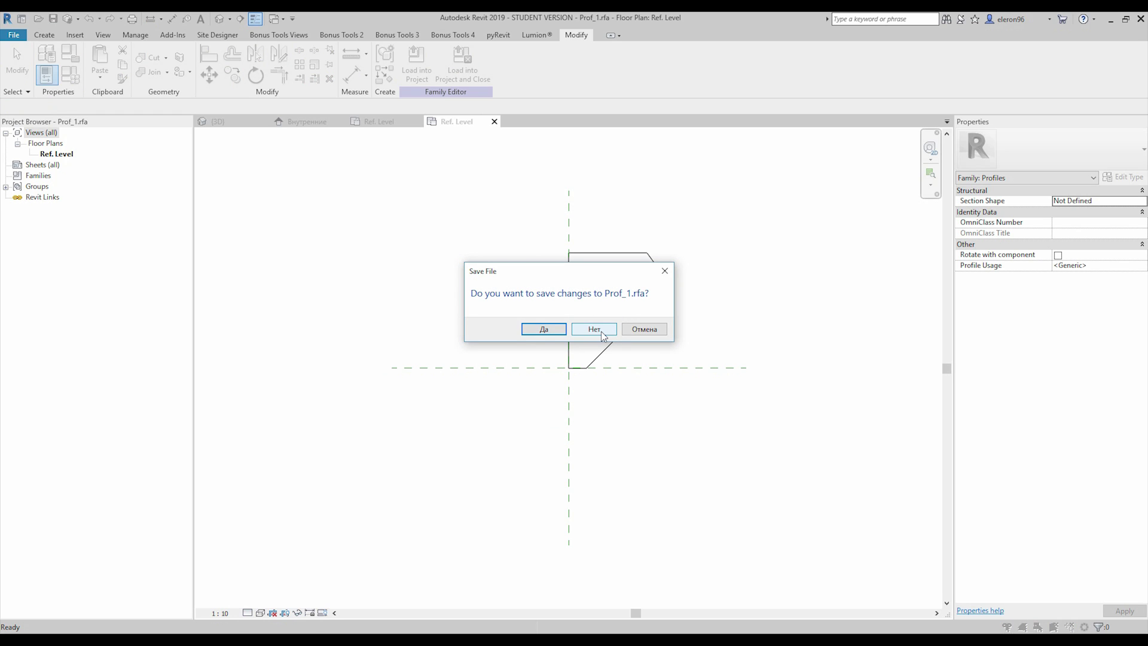
left_click(579, 331)
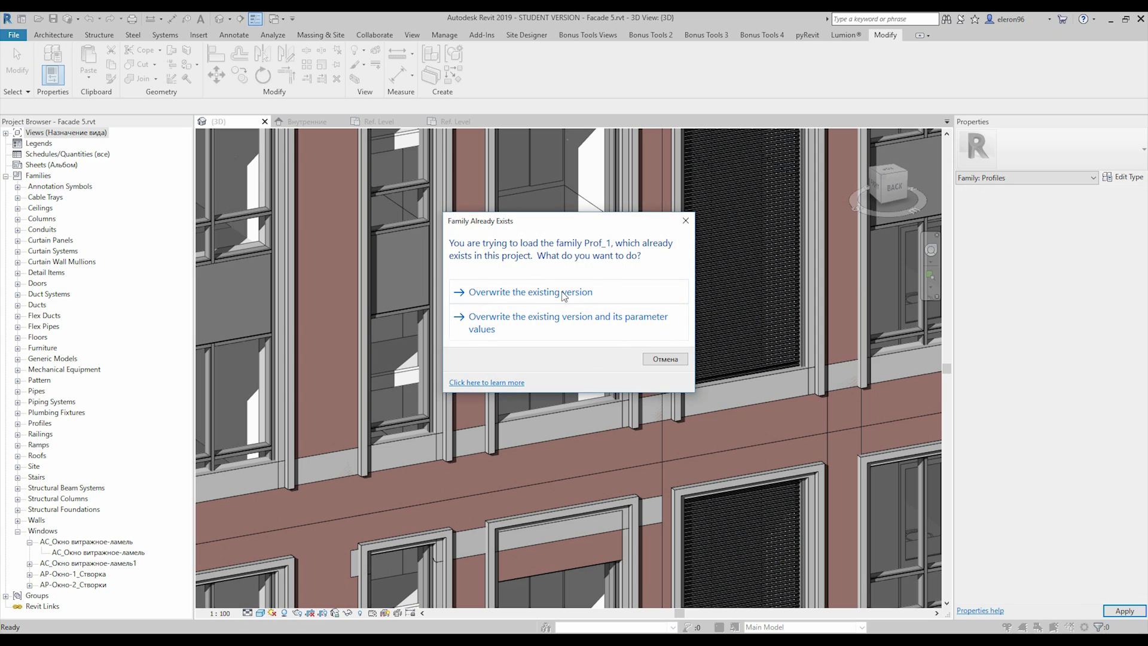
left_click(562, 293)
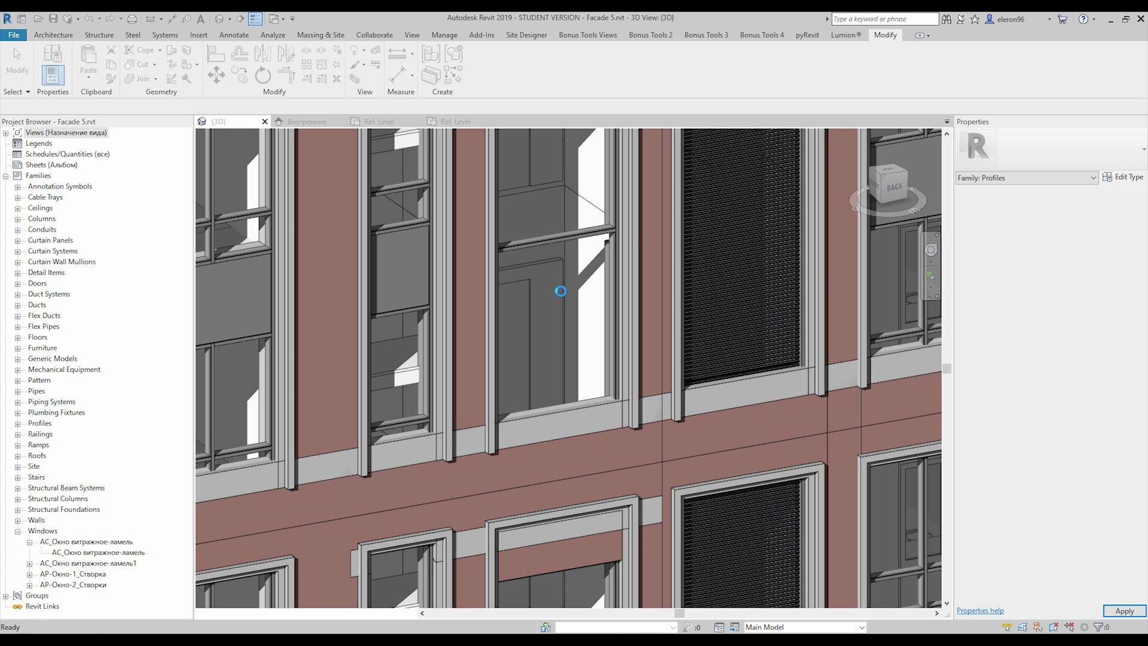
scroll(560, 291, "up", 5)
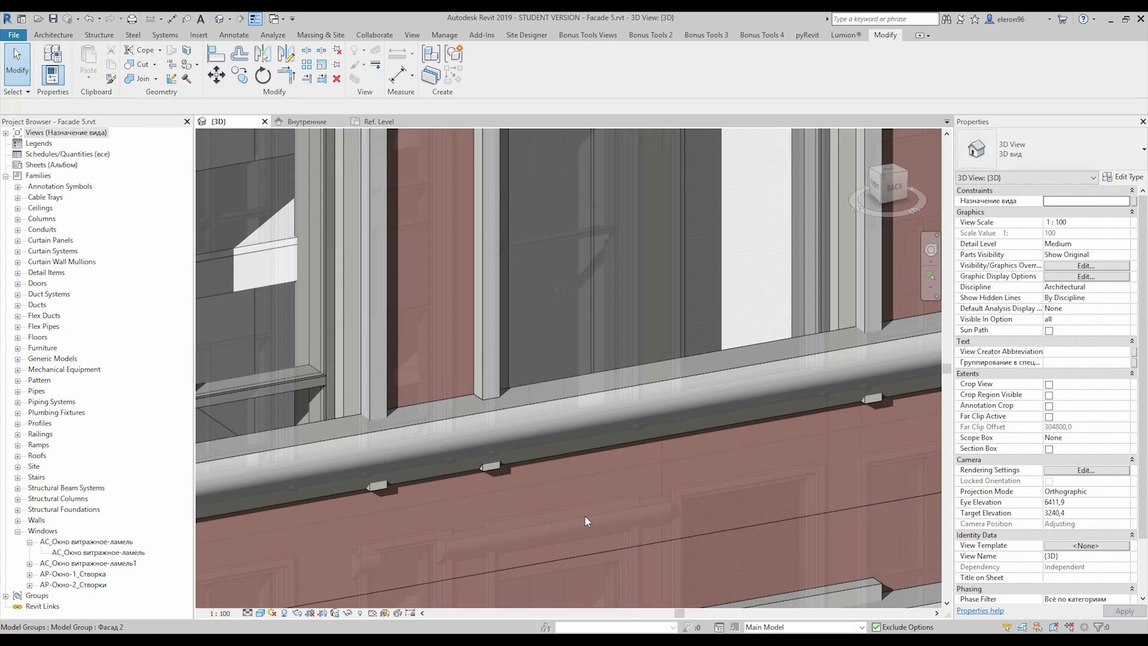
scroll(633, 373, "down", 5)
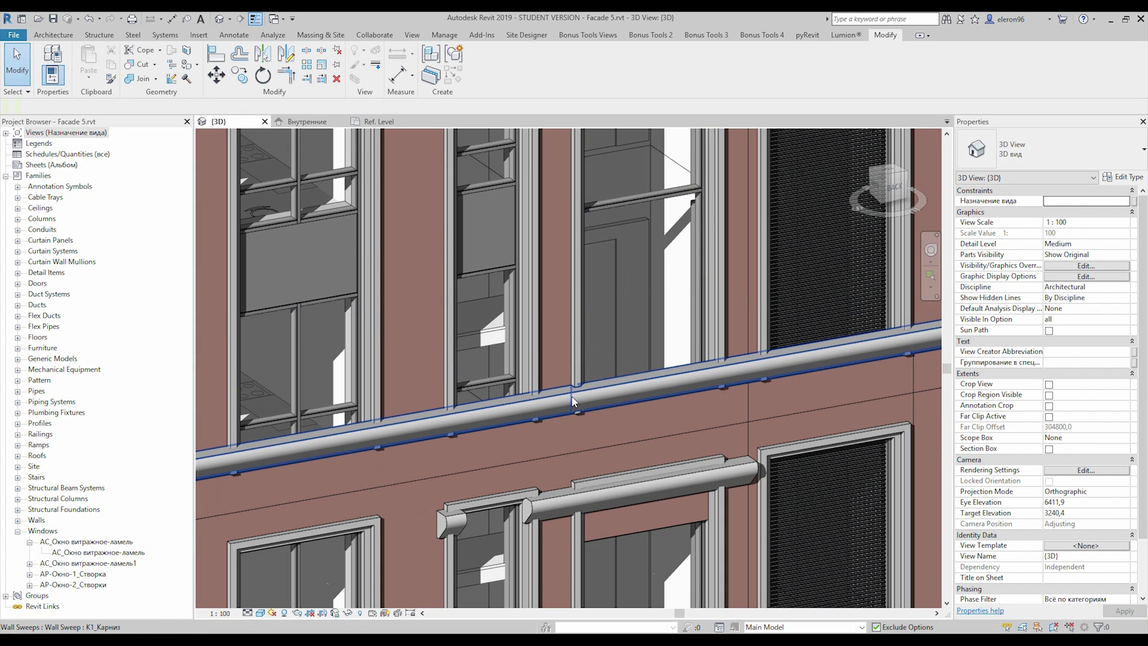
scroll(565, 387, "up", 4)
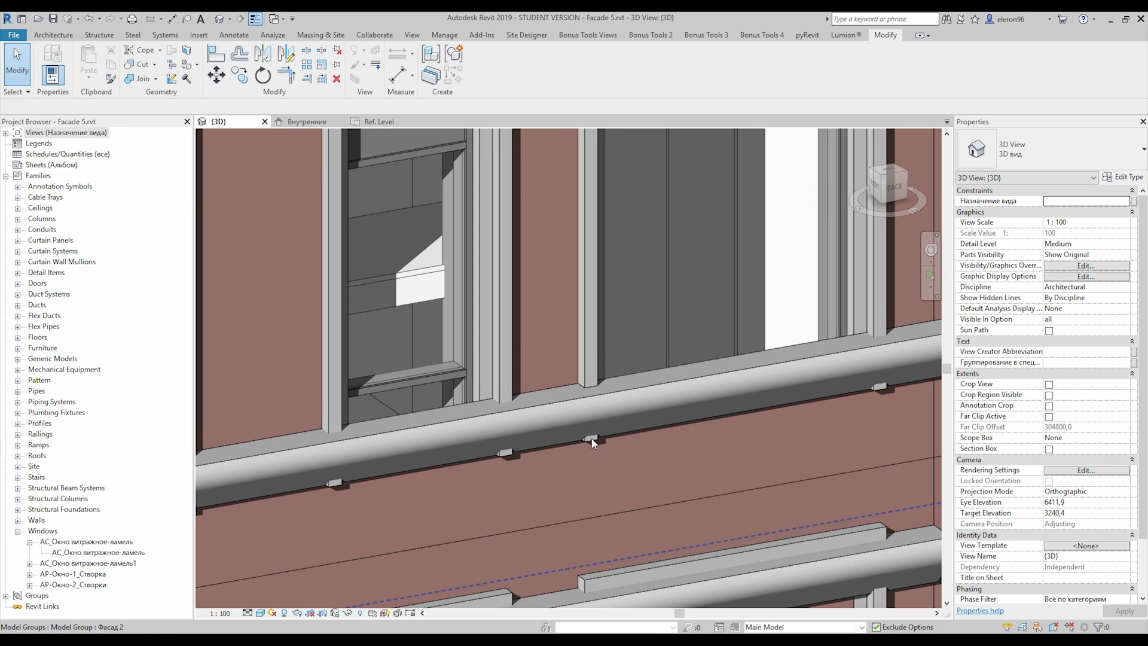
left_click(558, 402)
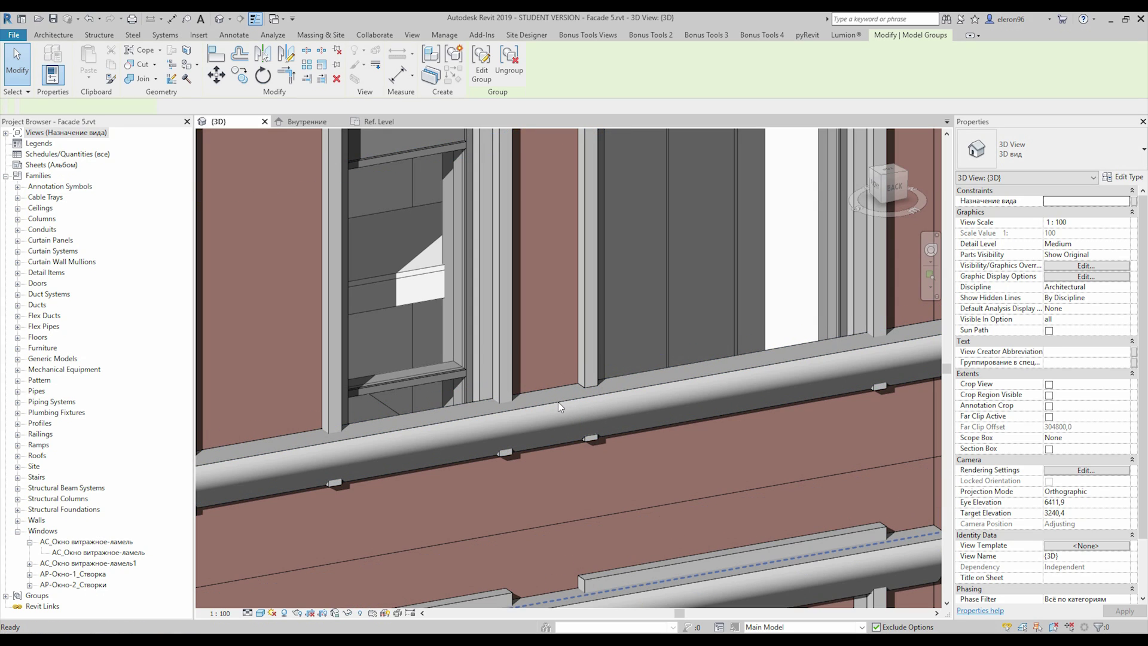
- Close the leftover Family1 profile family without saving its changes
left_click(380, 121)
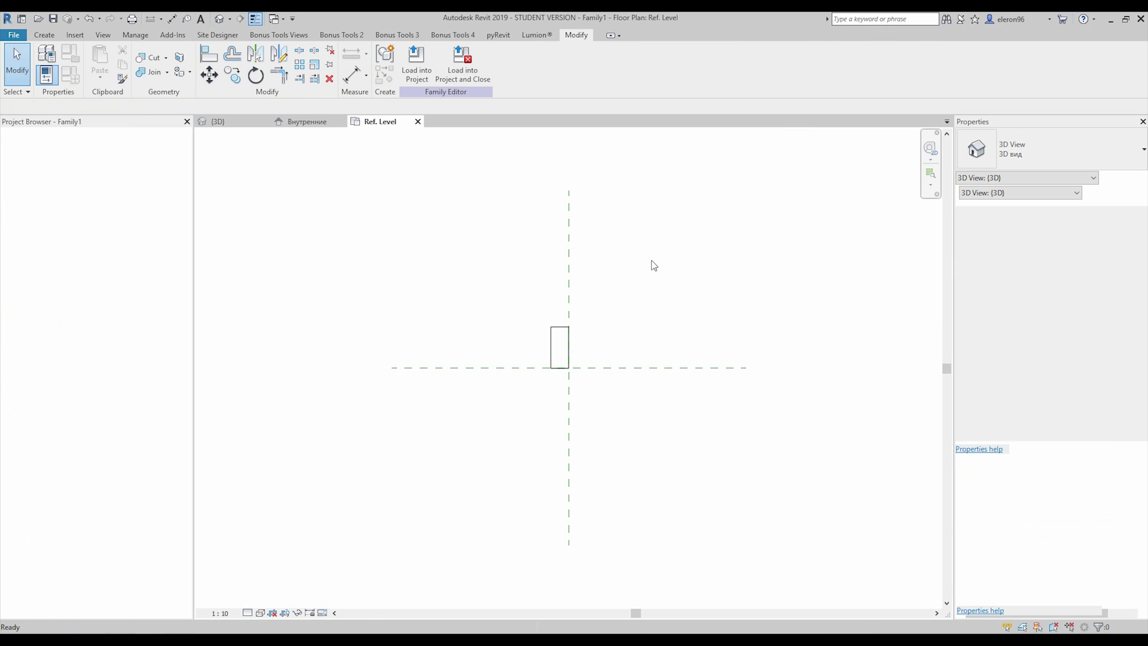
key("l")
key("i")
left_click(418, 122)
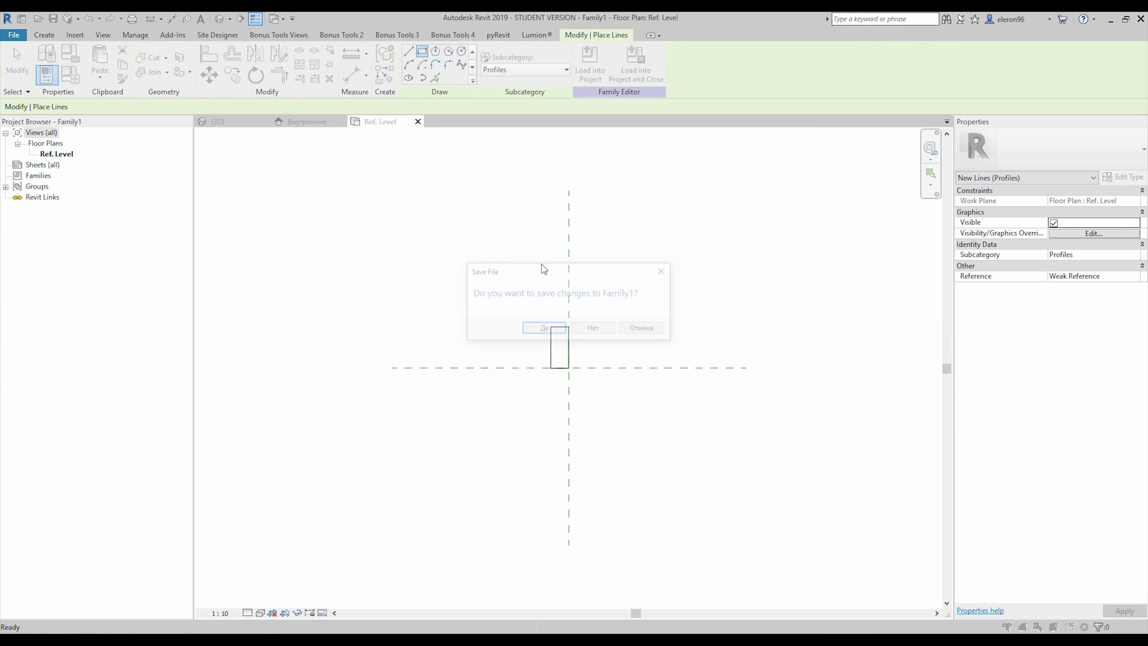
left_click(592, 327)
- Reopen the Prof_1 profile family from the Ref folder for editing
mouse_move(301, 624)
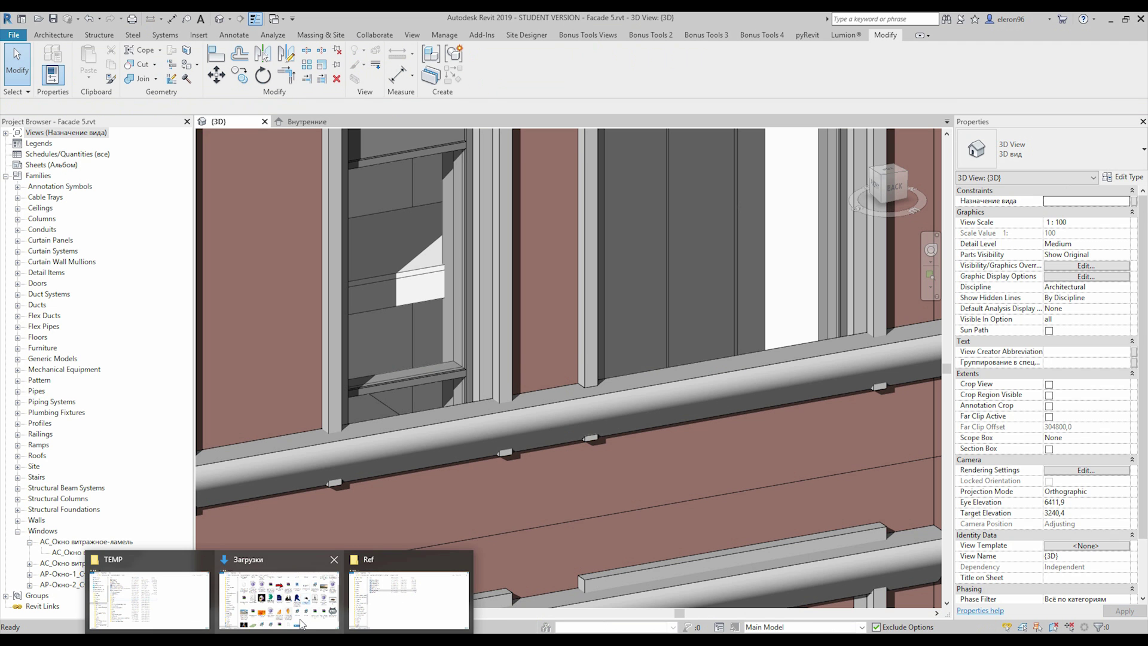
left_click(410, 598)
double_click(230, 225)
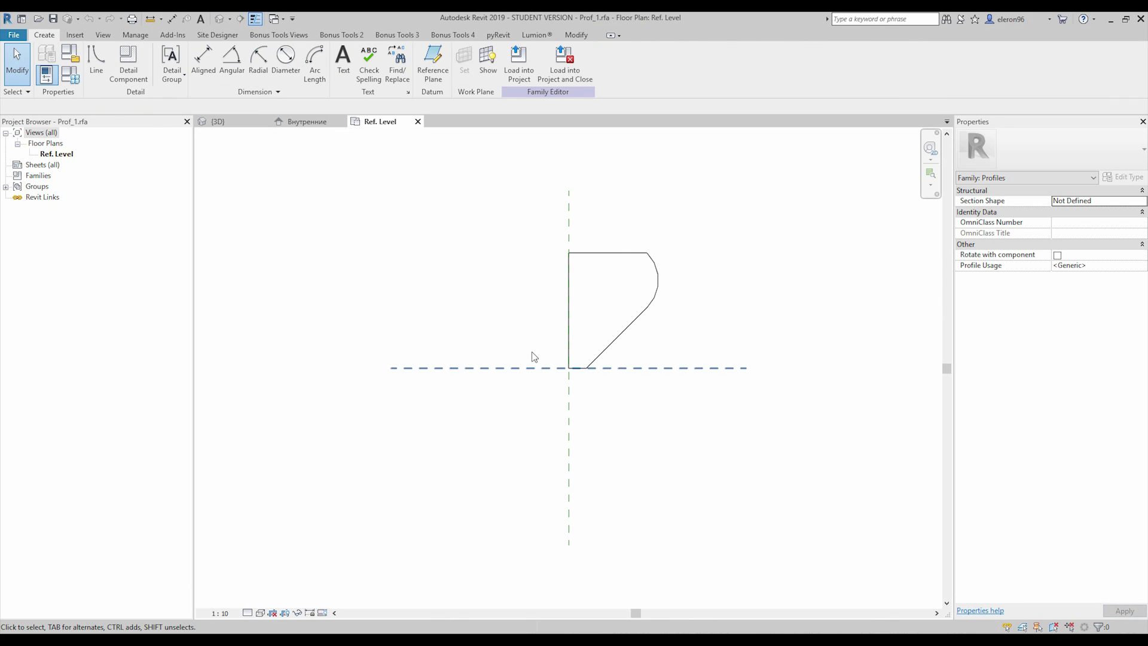
- Try to move the profile's top edge up to about 620 mm above the horizontal reference plane
scroll(534, 357, "up", 1)
middle_click_drag(492, 264, 428, 312)
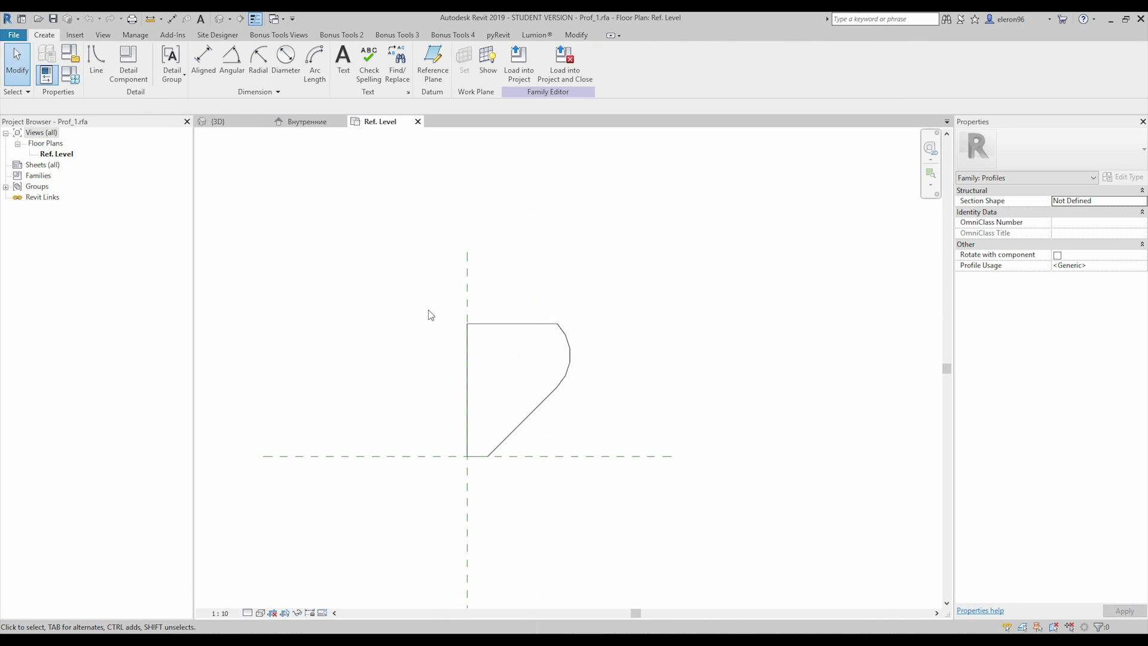
left_click_drag(433, 303, 600, 355)
left_click_drag(509, 324, 515, 246)
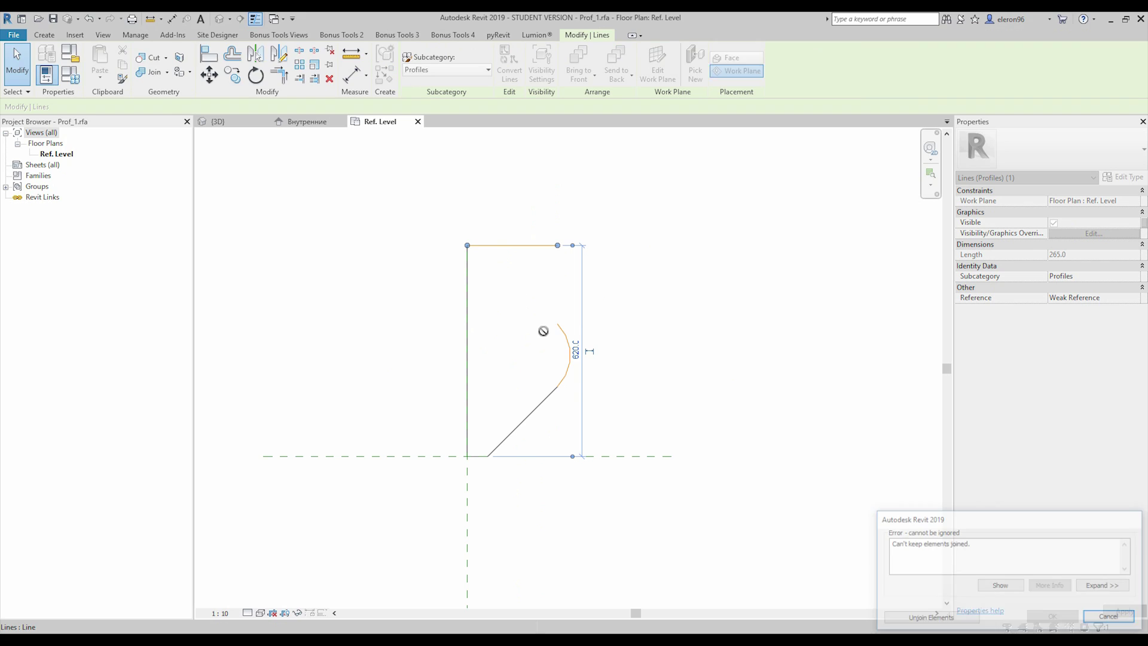
left_click(1111, 618)
- Scale up the whole profile outline graphically from the reference plane intersection, using the bottom edge's outer endpoint as the scaling reference
left_click_drag(389, 293, 667, 502)
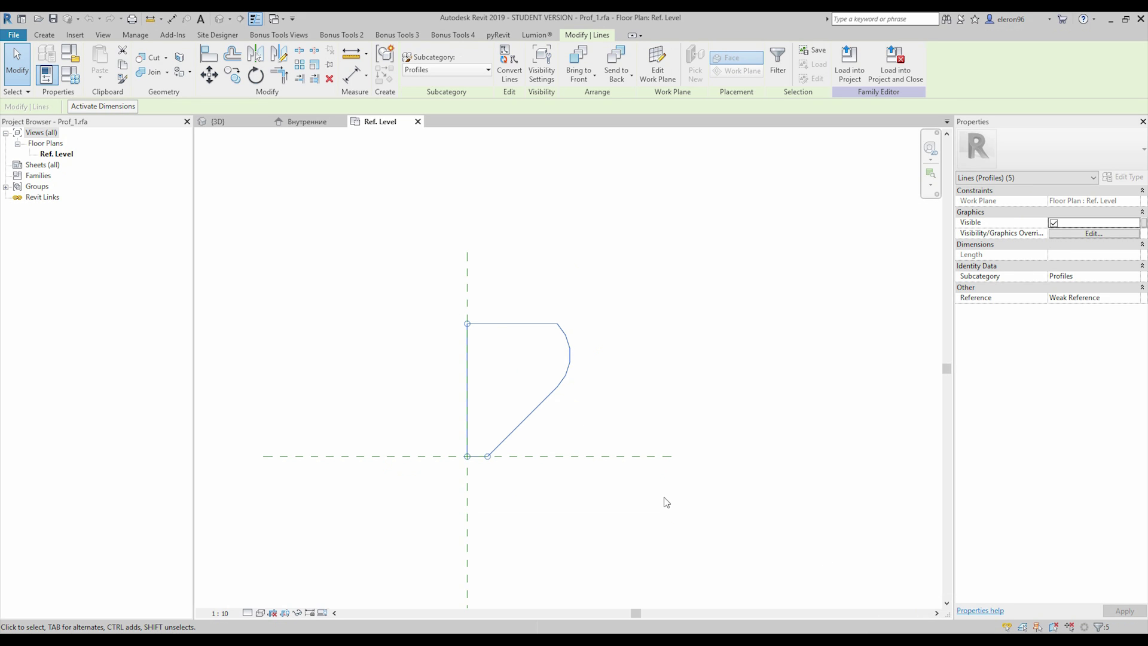
key("c")
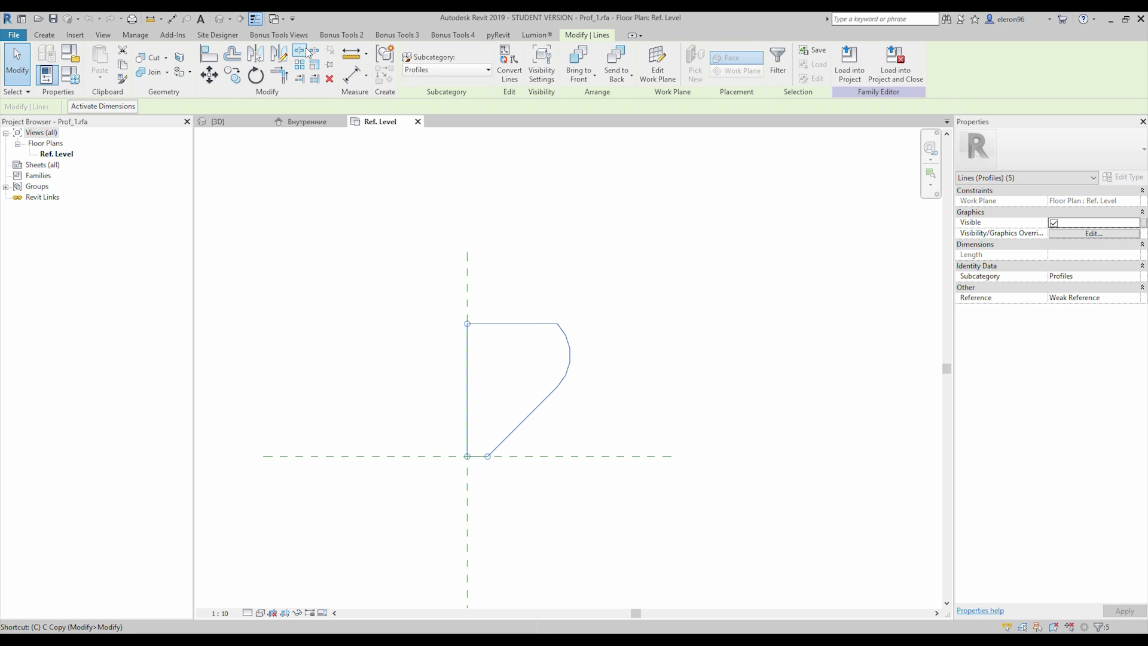
left_click(315, 64)
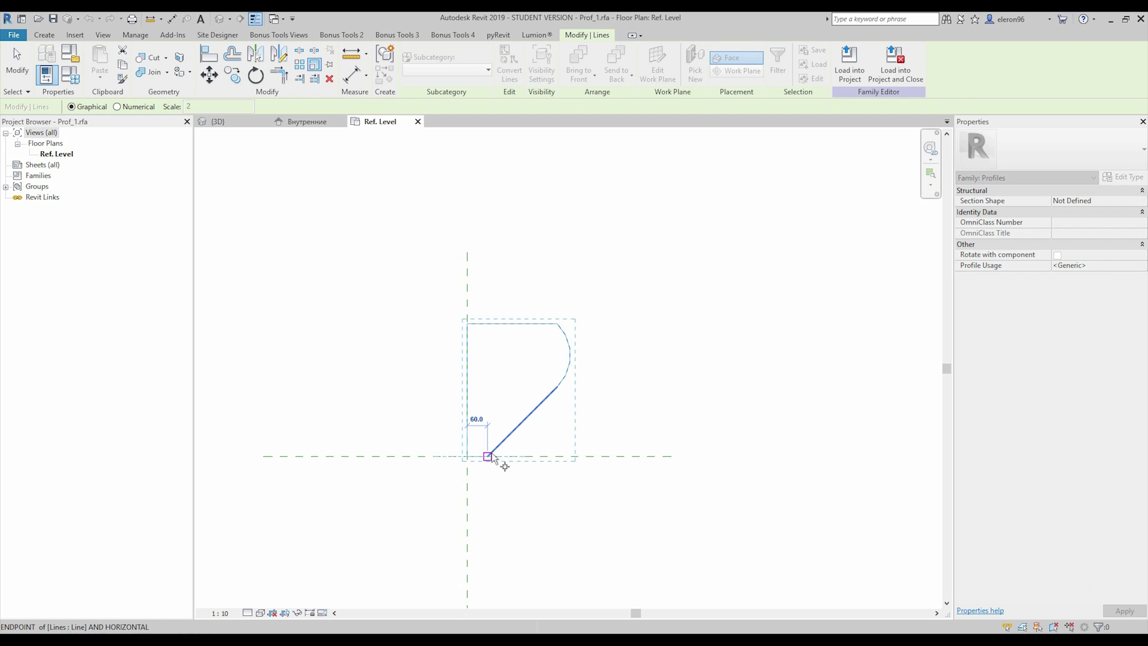
left_click(488, 456)
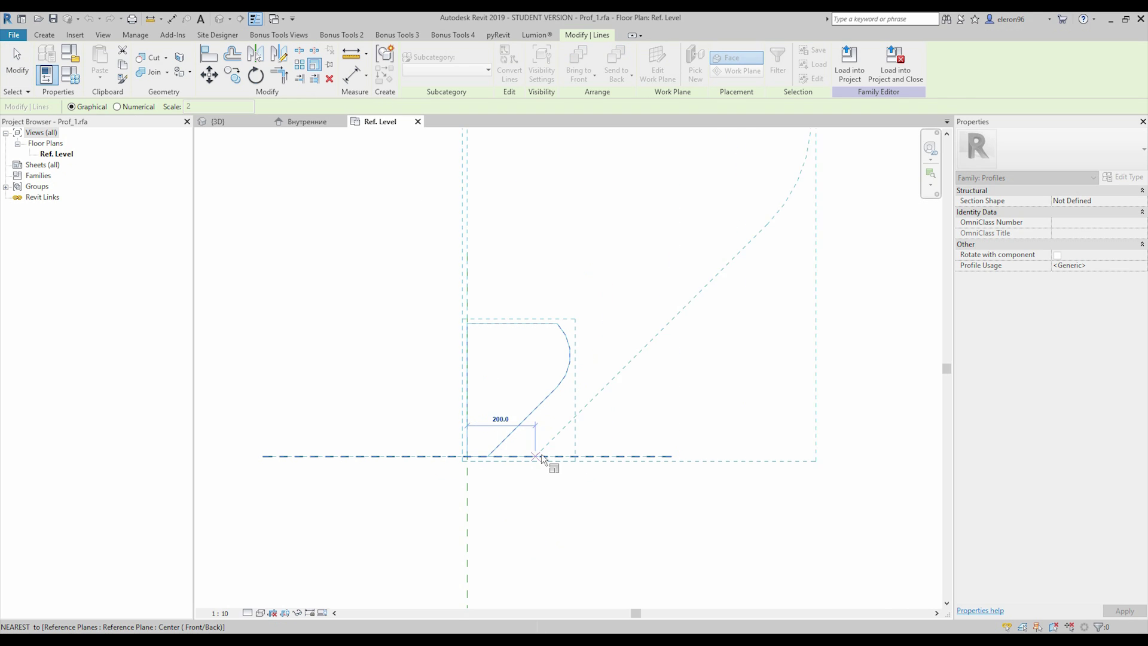
left_click(504, 453)
middle_click_drag(516, 436, 496, 425)
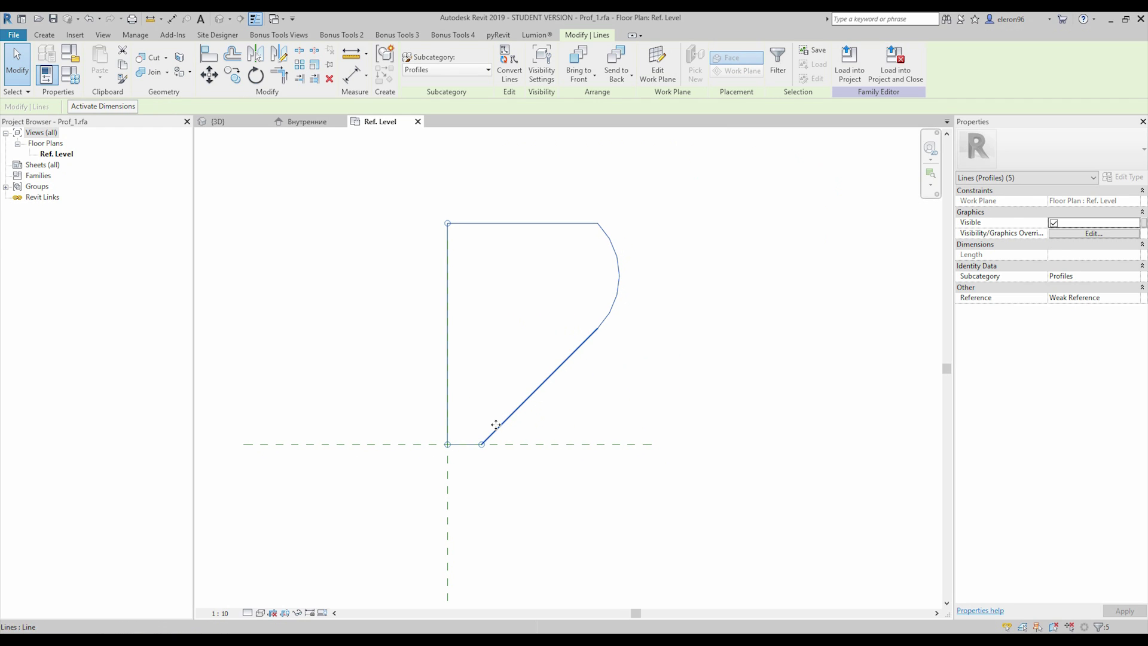
key("Escape")
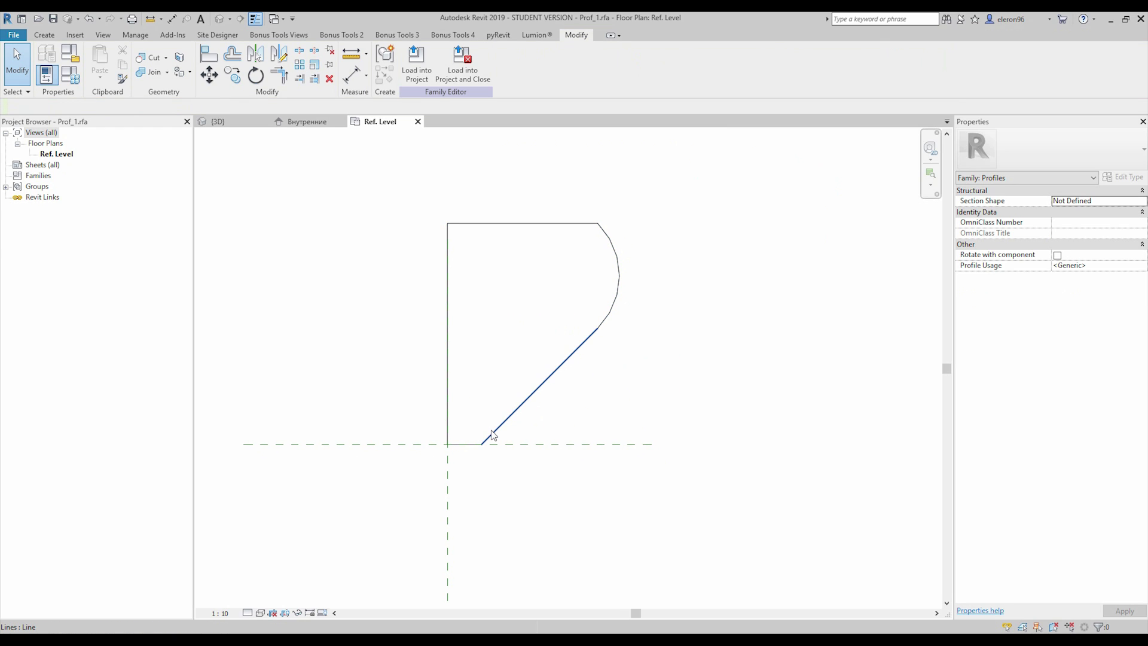
- Raise the outline's bottom edge to about 480 mm below the top edge and move the whole outline's lower-left corner onto the reference plane intersection
left_click(463, 445)
left_click_drag(462, 445, 464, 386)
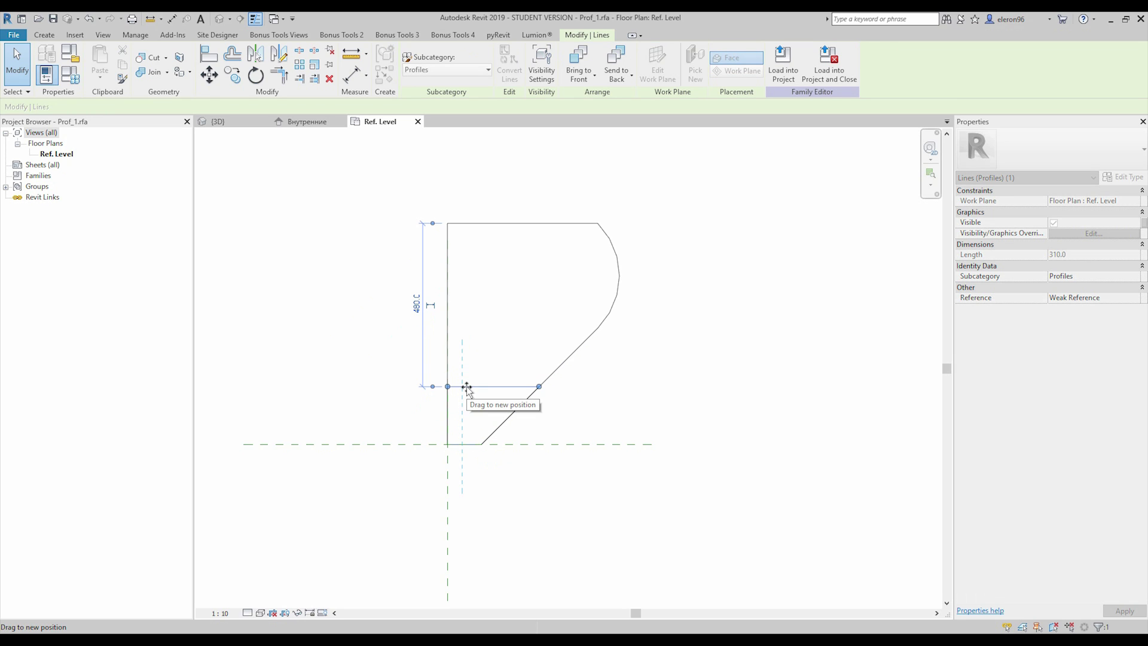
left_click_drag(366, 198, 662, 419)
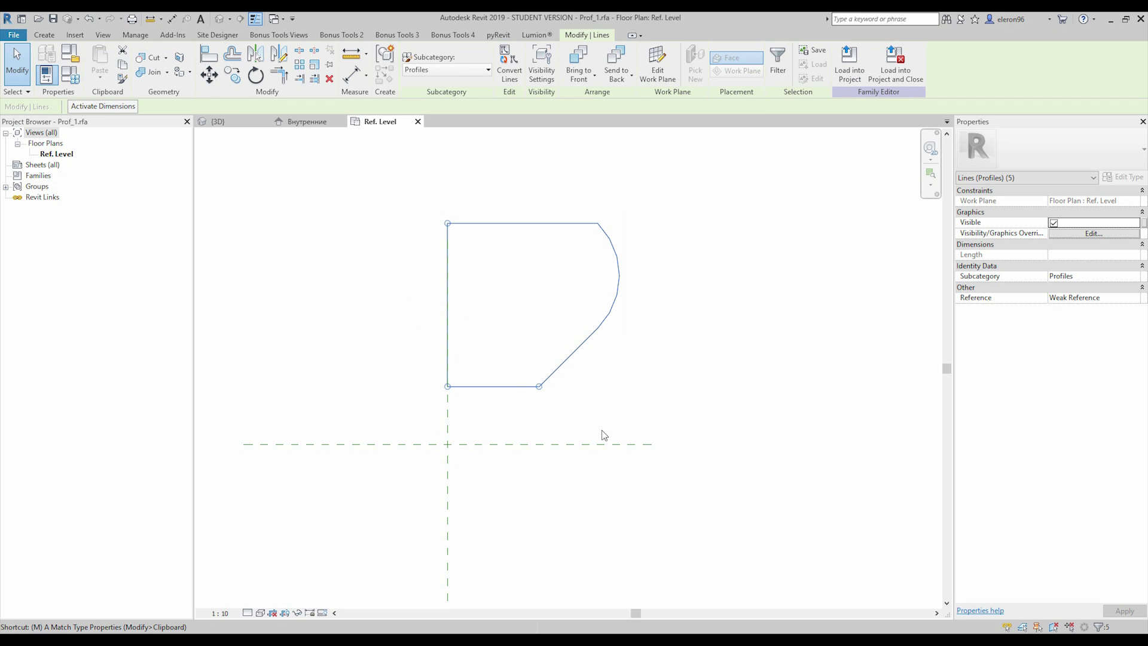
key("m")
key("v")
left_click(447, 386)
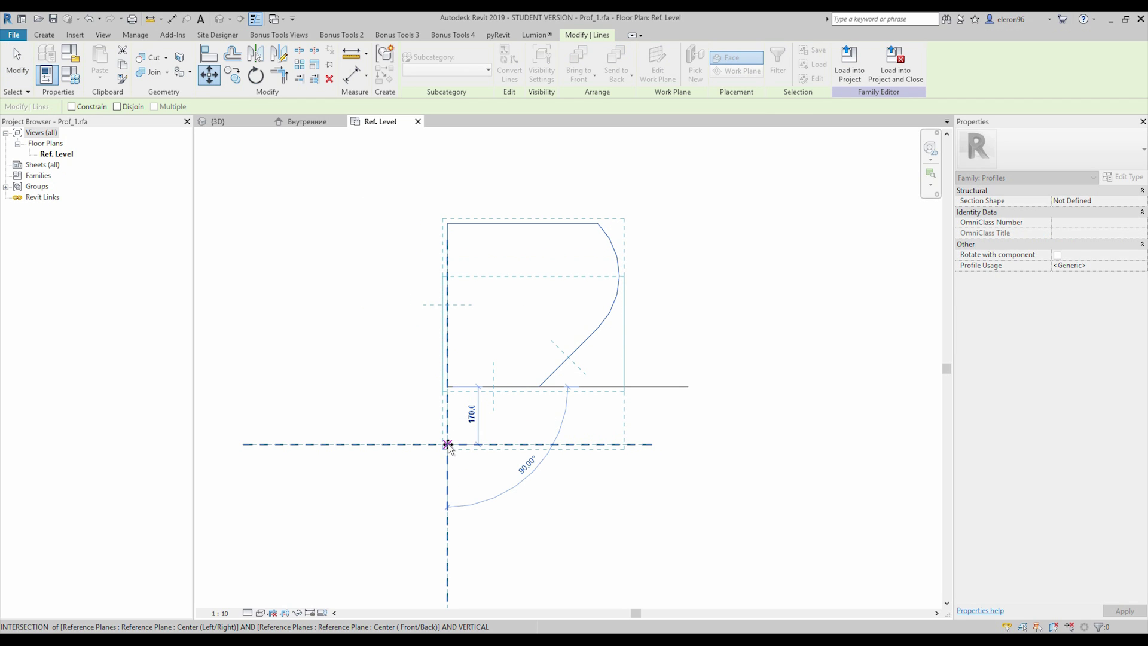
left_click(447, 445)
key("Escape")
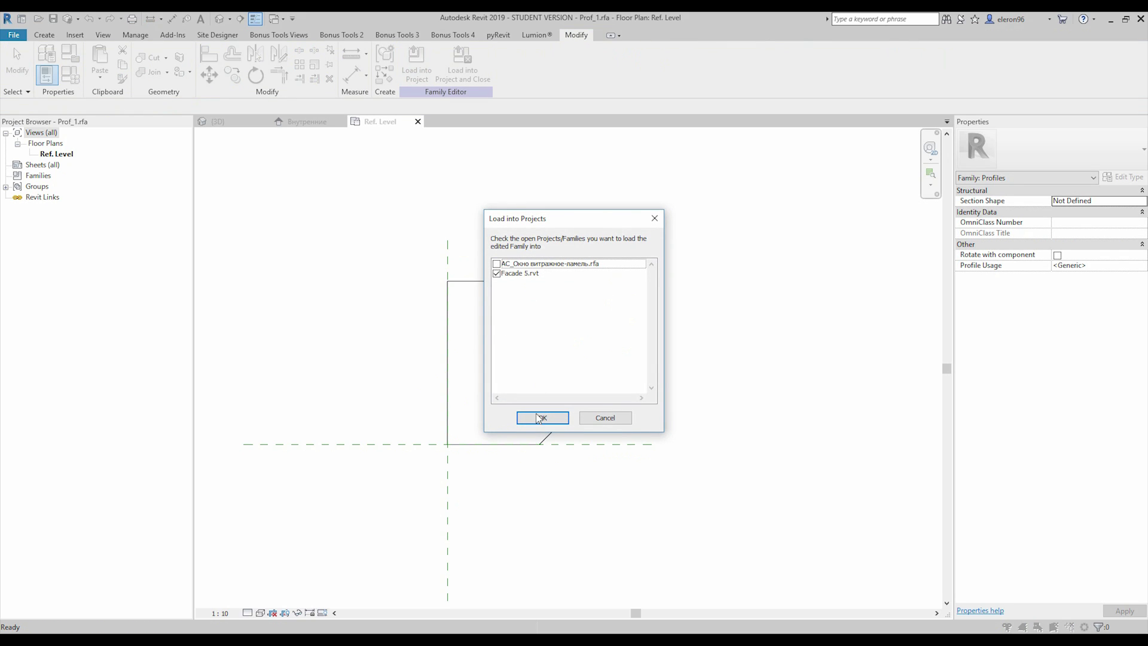
- Load the edited Prof_1 profile into Facade 5.rvt, overwriting the existing version, and inspect the cornice in the 3D view
left_click(539, 418)
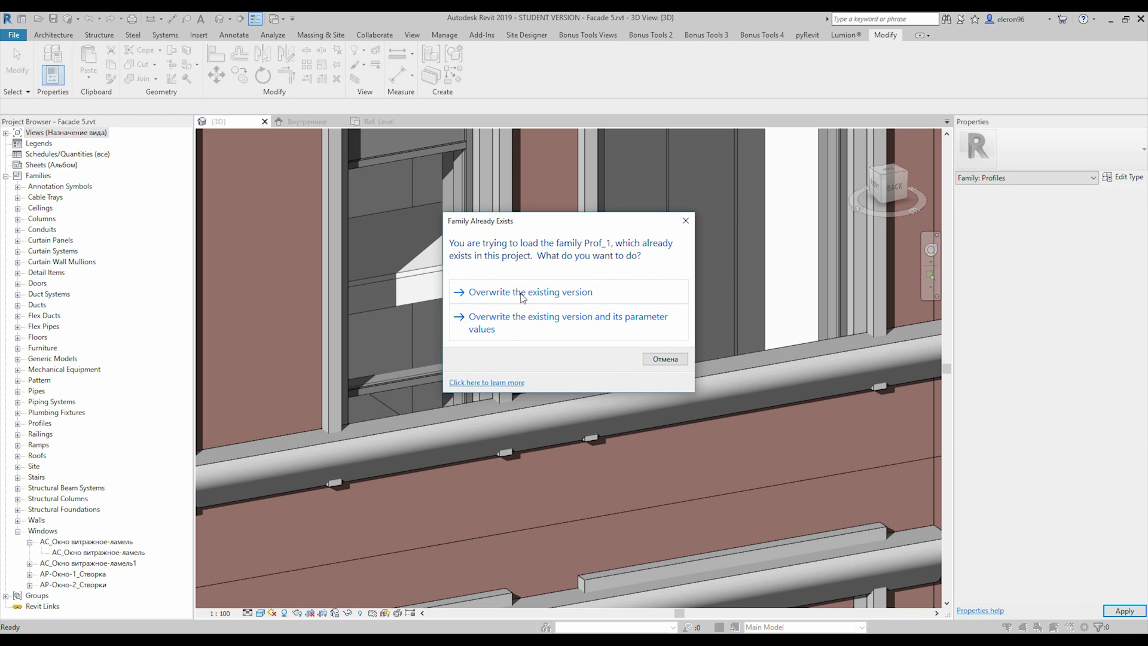
left_click(522, 296)
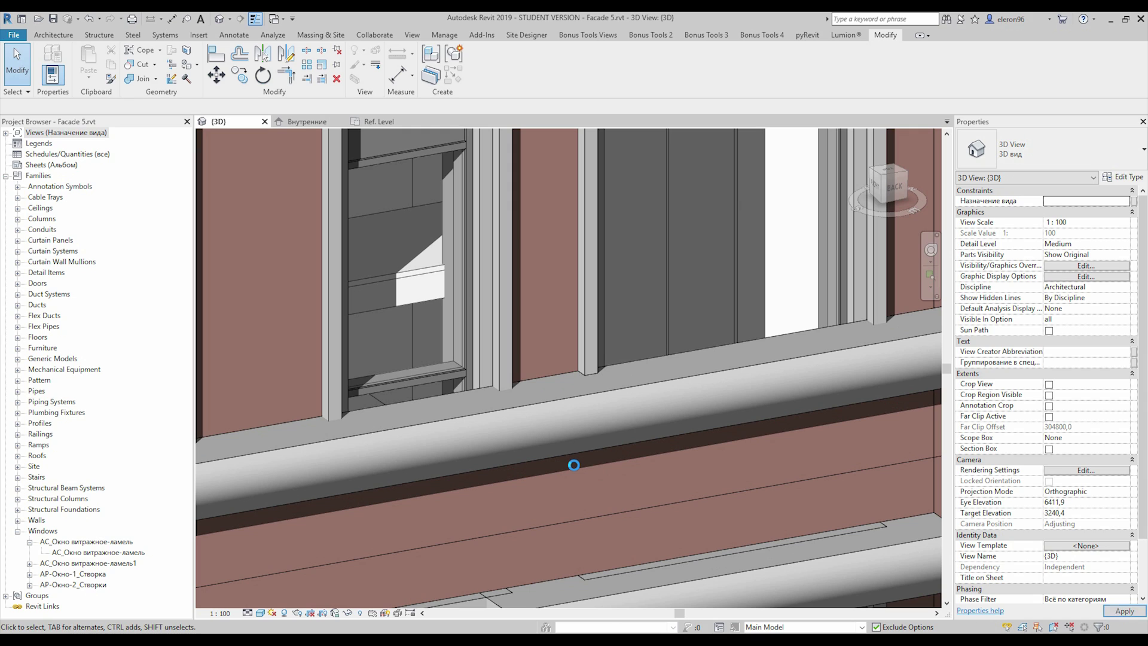
scroll(579, 455, "down", 6)
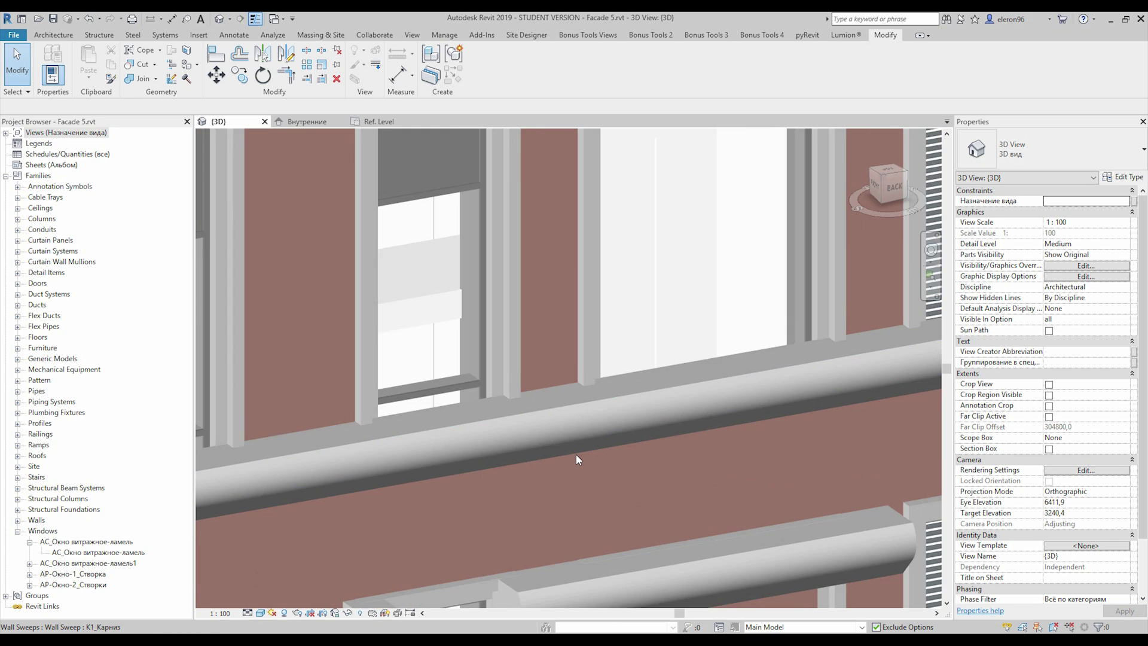